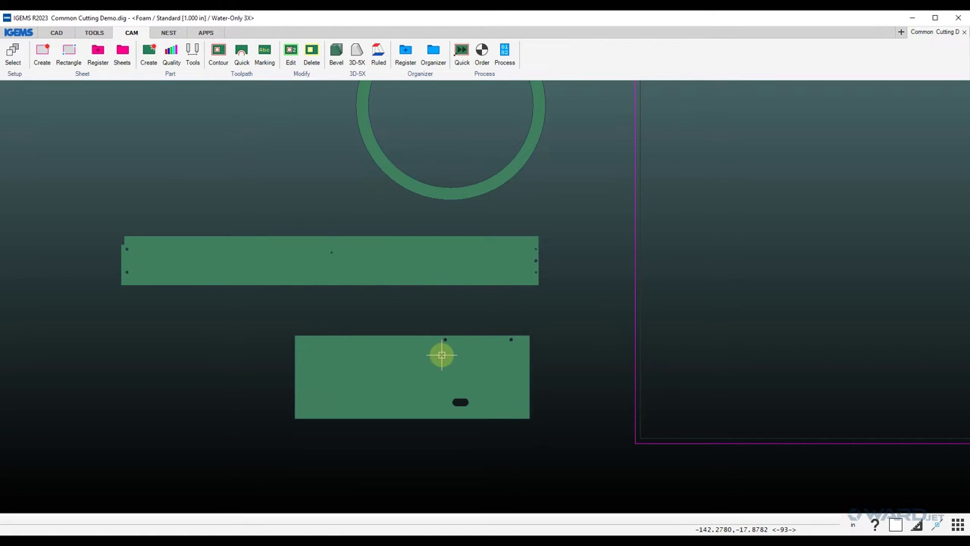
Apply contour toolpaths to all three foam parts at once with Multi selection.
scroll(441, 354, "down", 3)
scroll(442, 354, "down", 2)
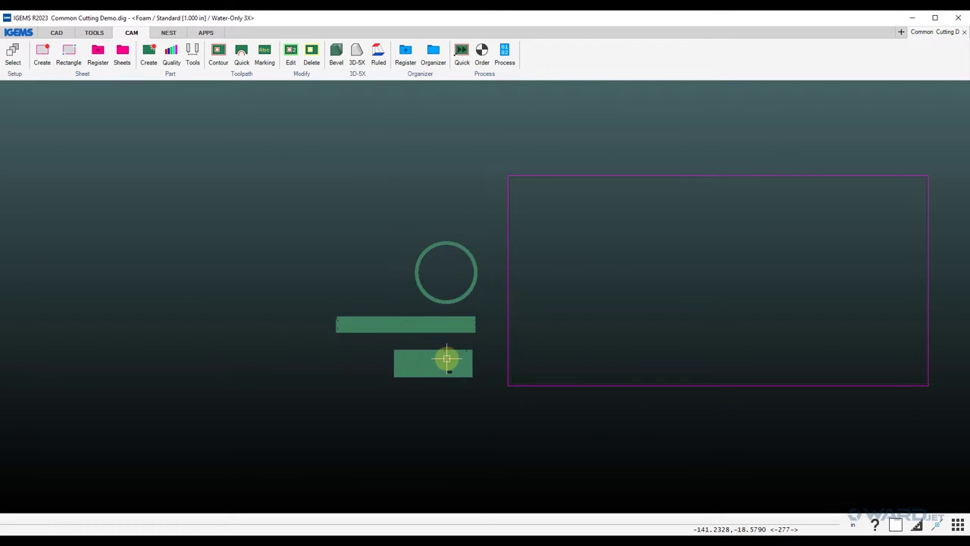
middle_click_drag(446, 359, 350, 388)
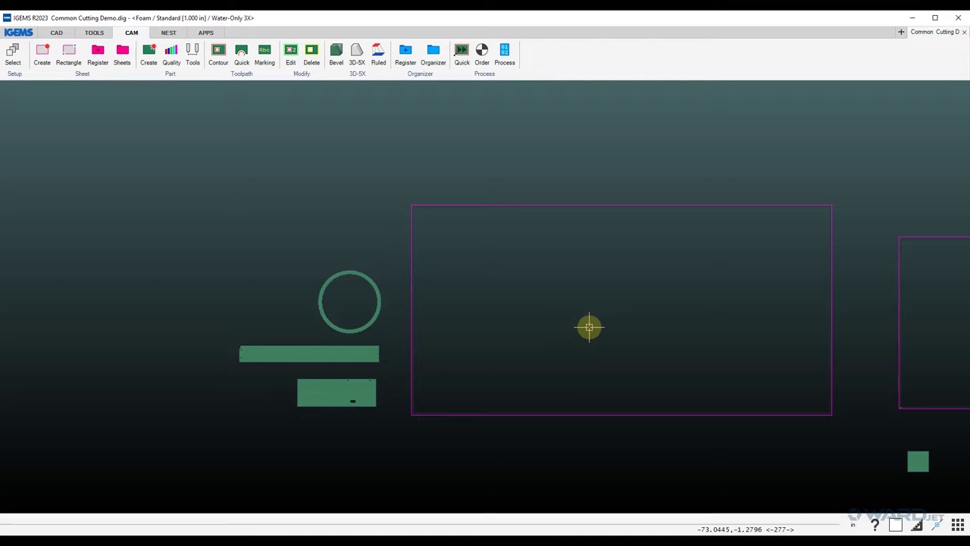
scroll(586, 326, "down", 3)
middle_click_drag(587, 327, 571, 329)
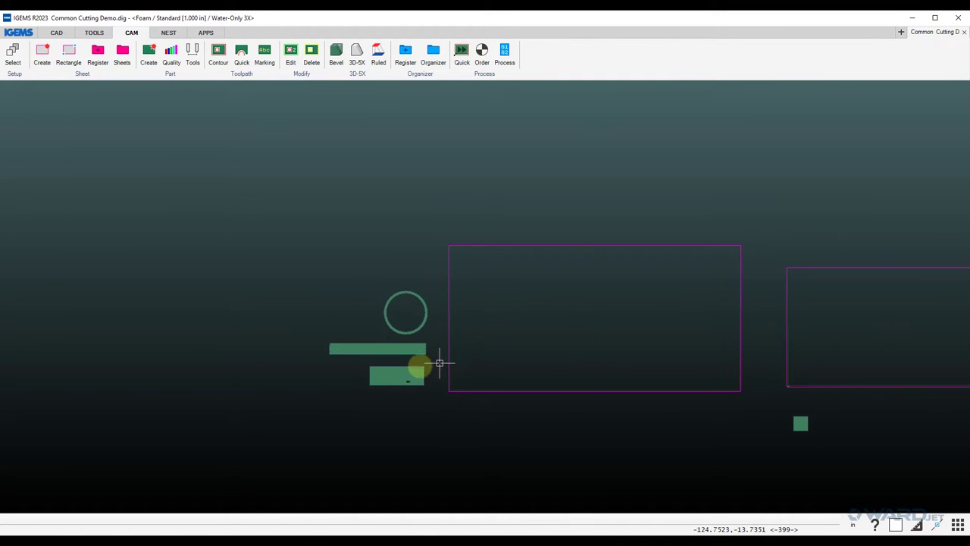
scroll(419, 365, "up", 3)
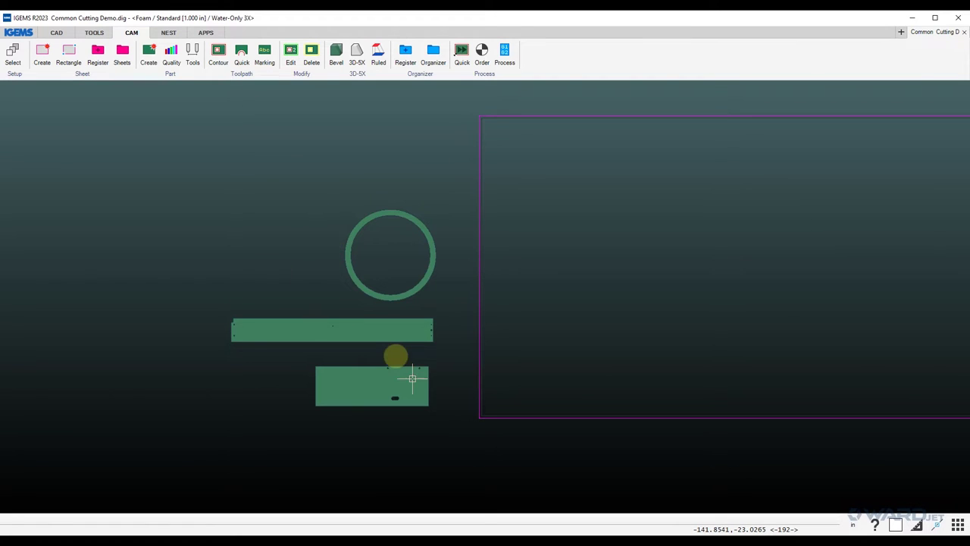
scroll(394, 345, "down", 2)
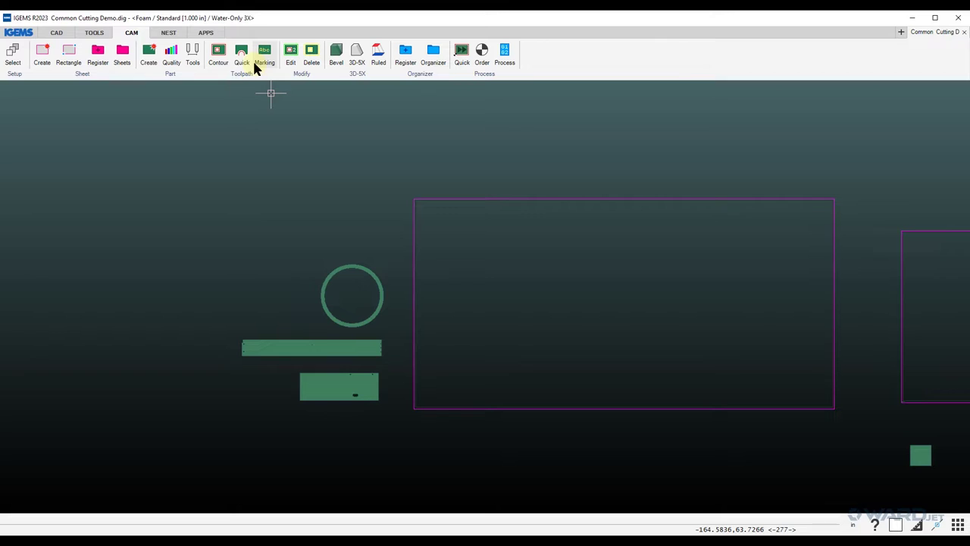
left_click(219, 55)
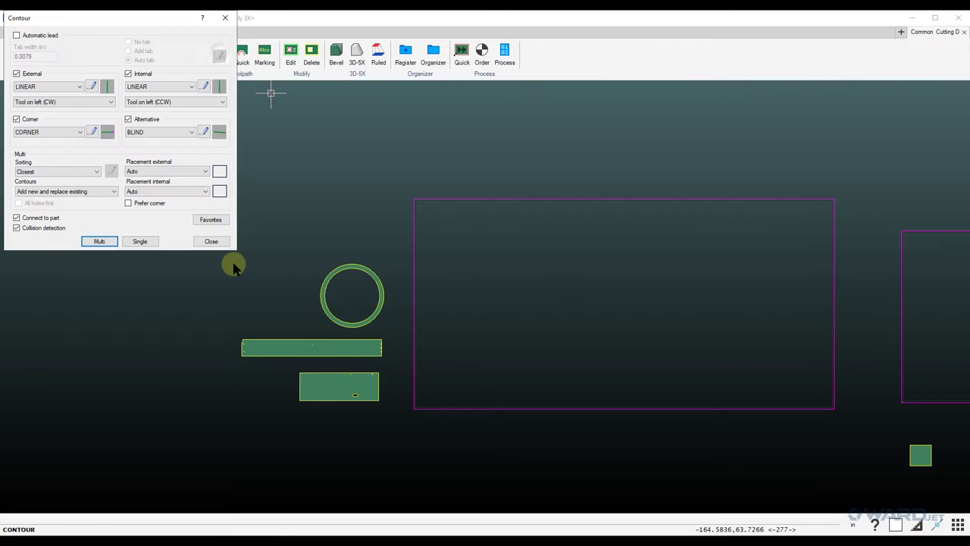
left_click(100, 241)
left_click_drag(368, 420, 265, 264)
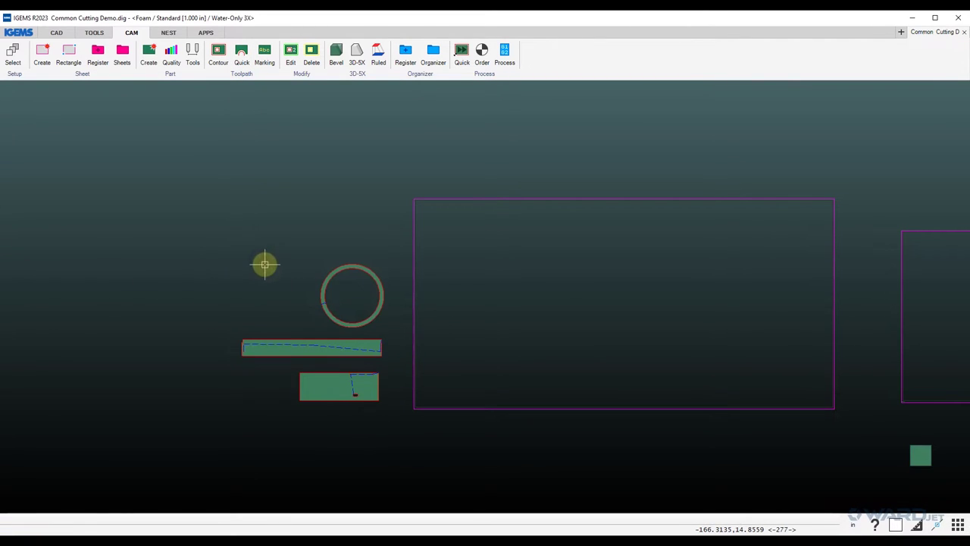
scroll(359, 365, "up", 3)
scroll(359, 365, "down", 3)
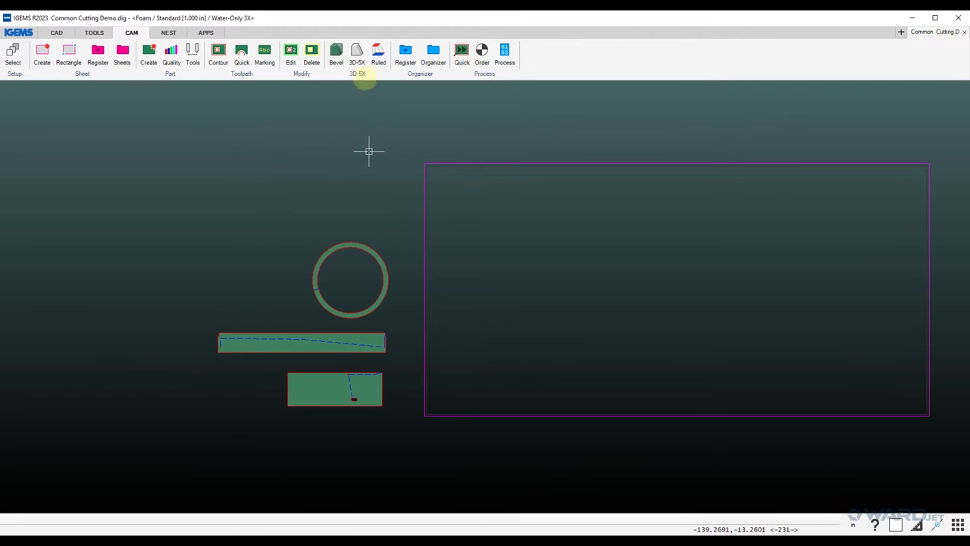
Auto-nest the three parts onto the sheet with Common cutline, accepting 28 of 30 at 63.84%.
left_click(174, 33)
left_click(322, 61)
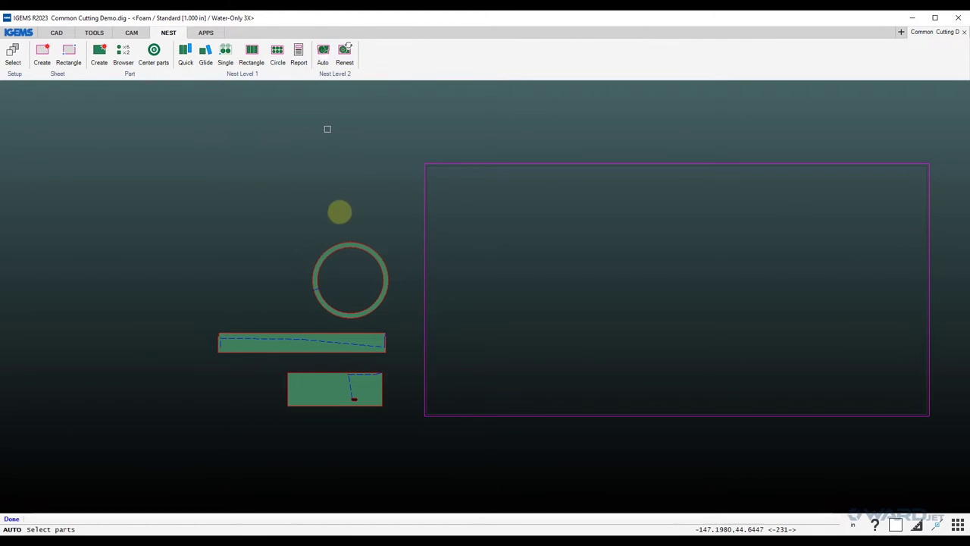
left_click_drag(362, 210, 288, 411)
left_click_drag(533, 365, 427, 479)
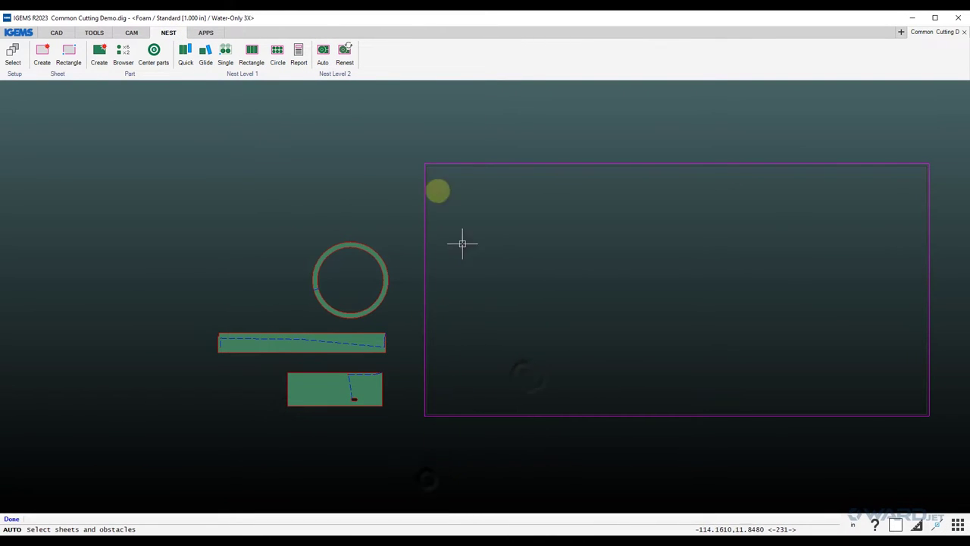
right_click(377, 163)
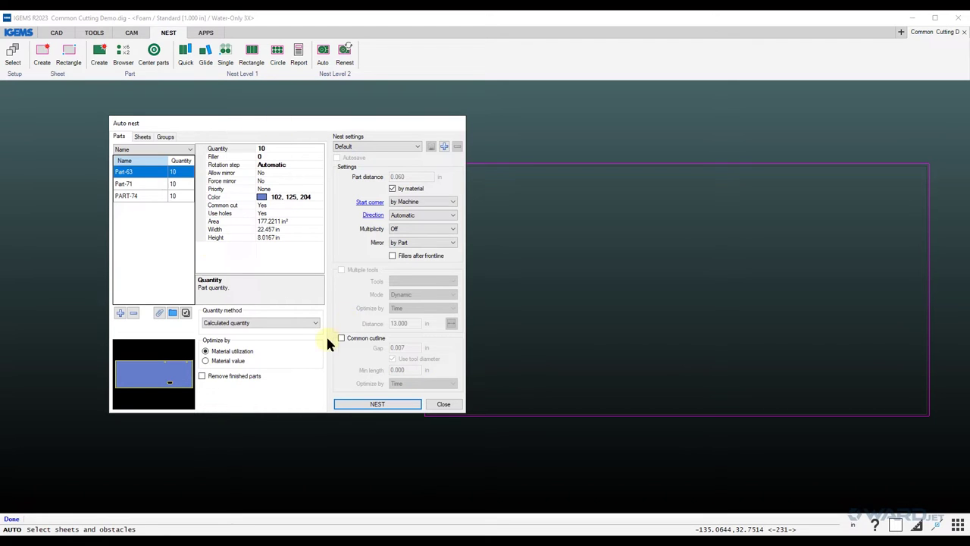
left_click(341, 338)
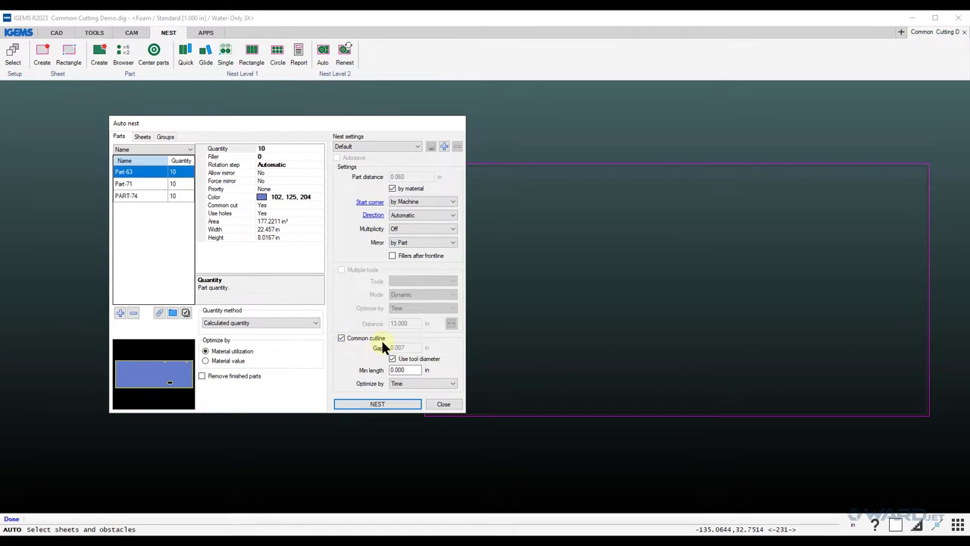
left_click(362, 401)
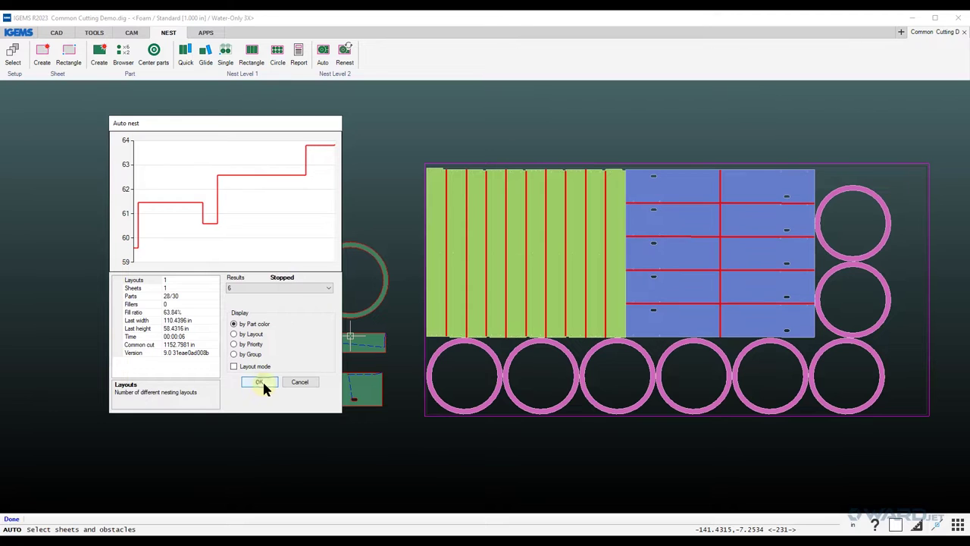
left_click(260, 382)
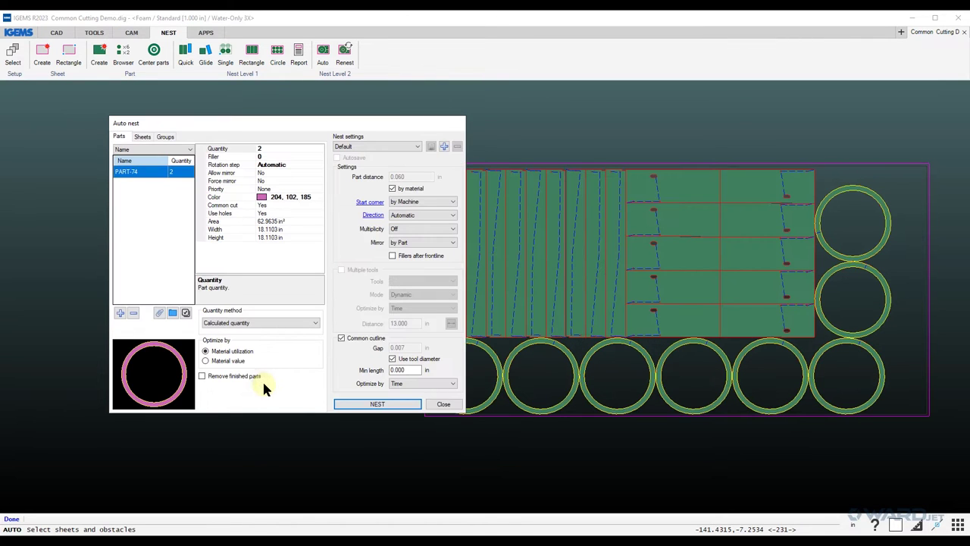
left_click(433, 405)
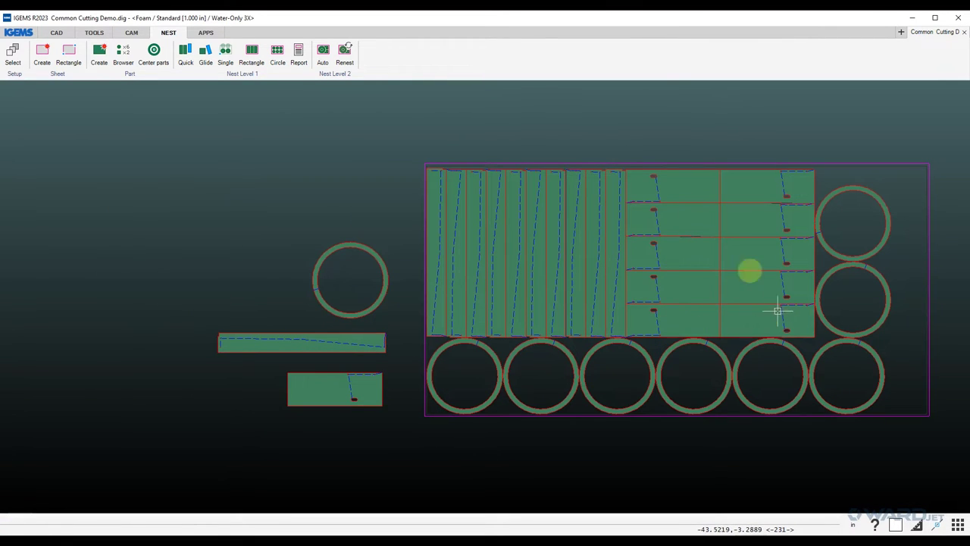
Set the nest's cut order to start from the sheet's lower-left corner.
middle_click_drag(736, 154, 572, 170)
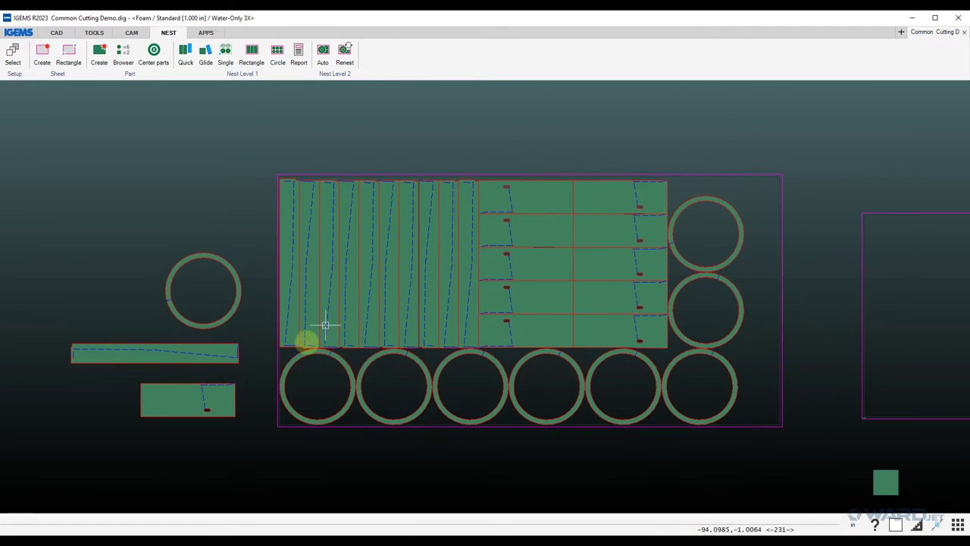
left_click(131, 33)
left_click(481, 52)
left_click_drag(263, 155, 801, 447)
left_click(277, 425)
left_click(129, 247)
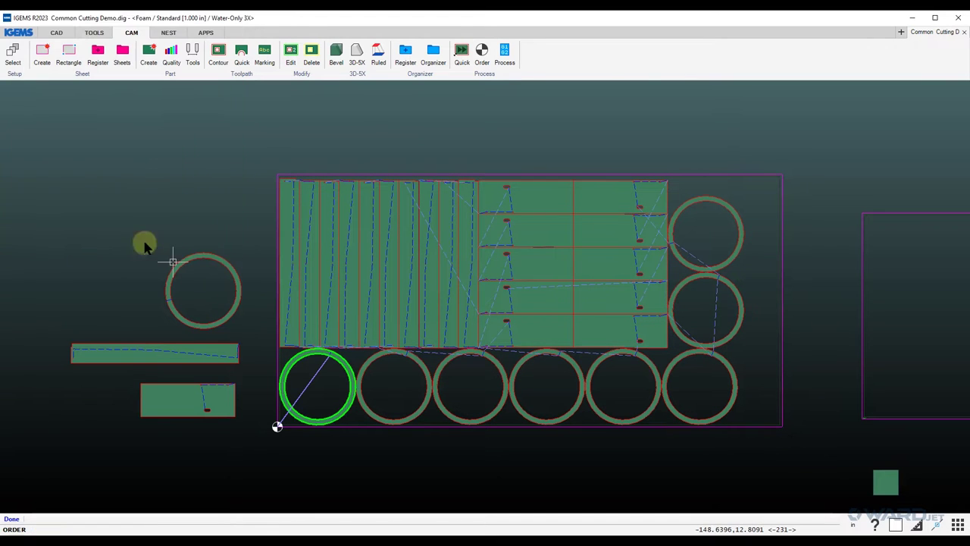
Process the nest past the parts-too-close warning, reviewing Strategy settings without changes.
left_click(504, 55)
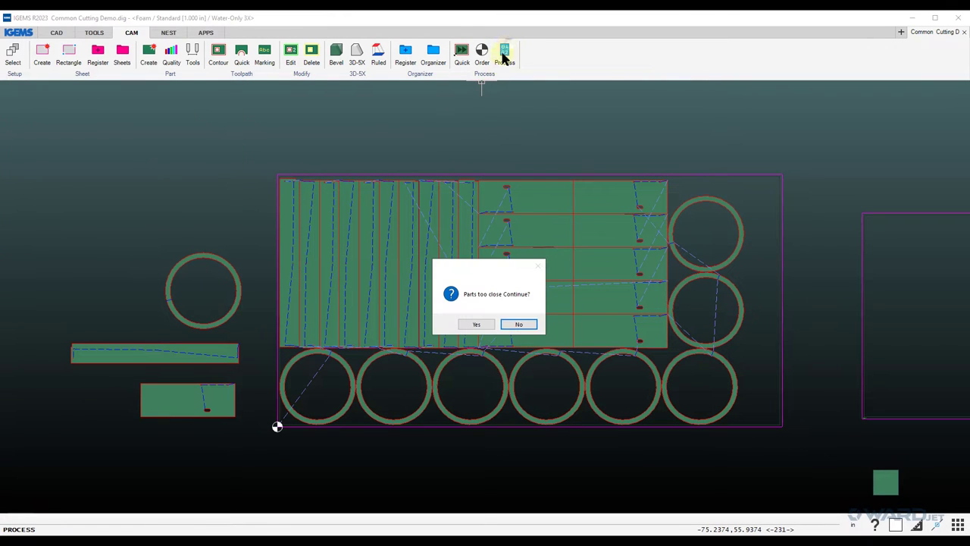
left_click(477, 325)
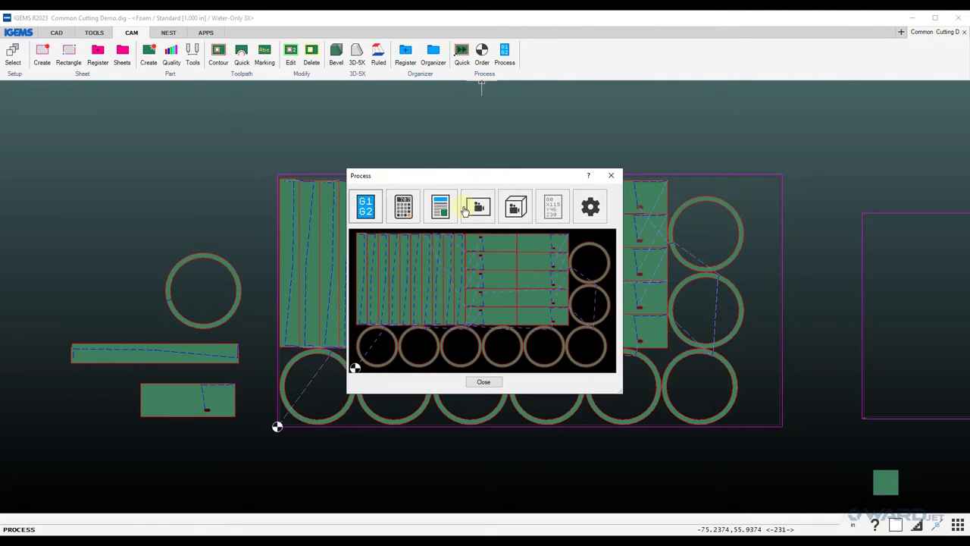
left_click_drag(506, 180, 453, 175)
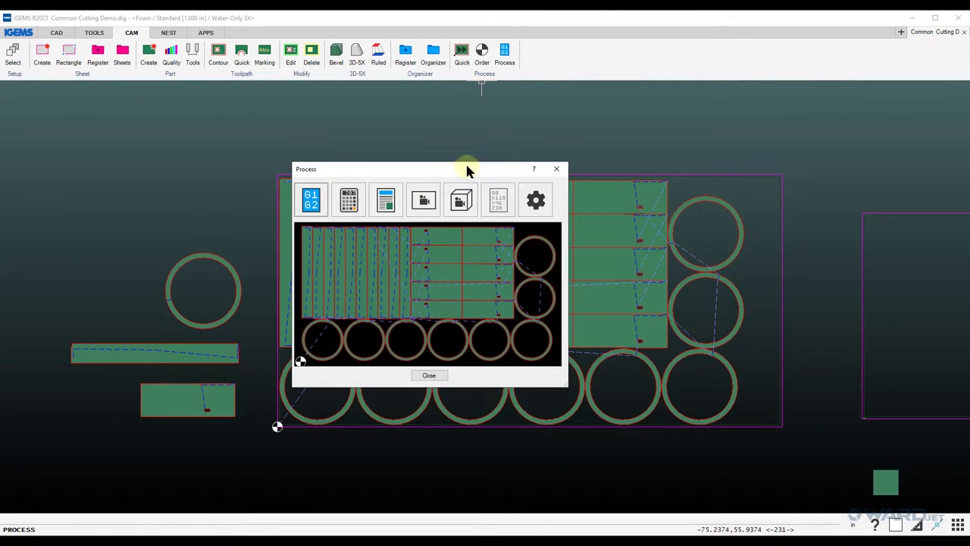
left_click(537, 201)
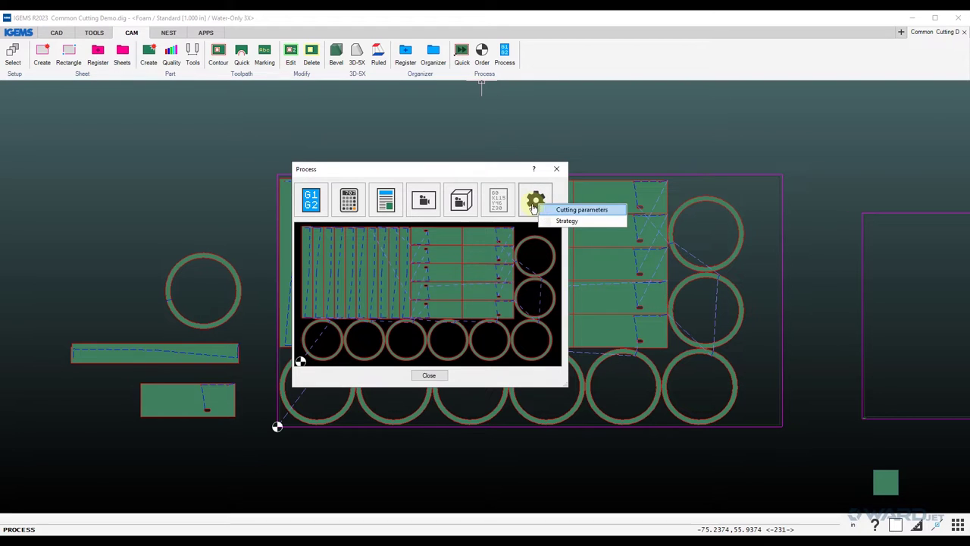
left_click(562, 220)
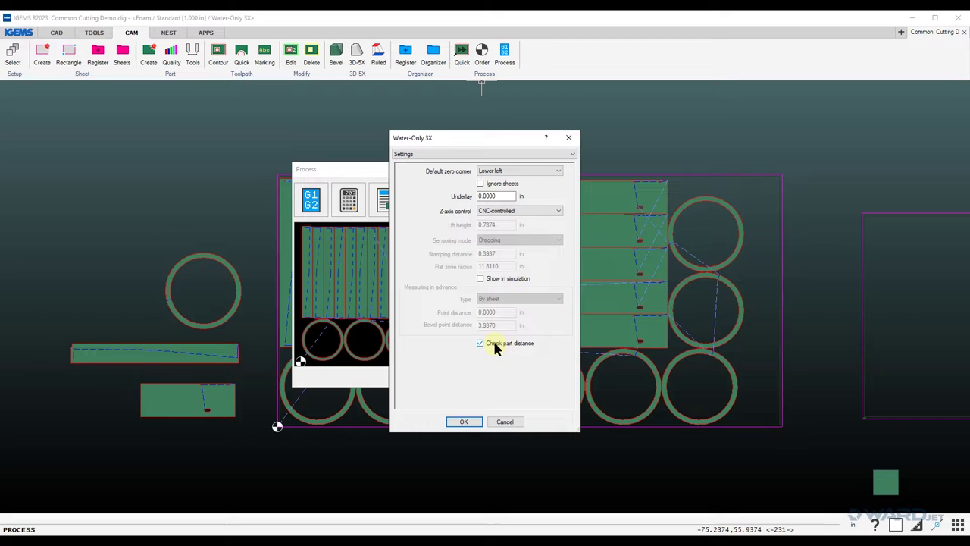
left_click(504, 421)
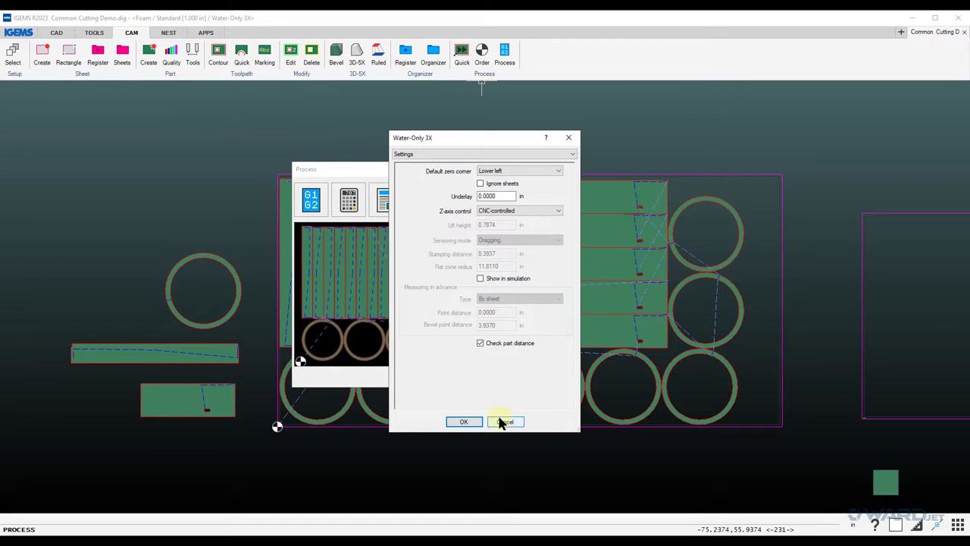
Post-process for the water-only machine and load the 00:29:52 program into Simulation.
left_click(425, 204)
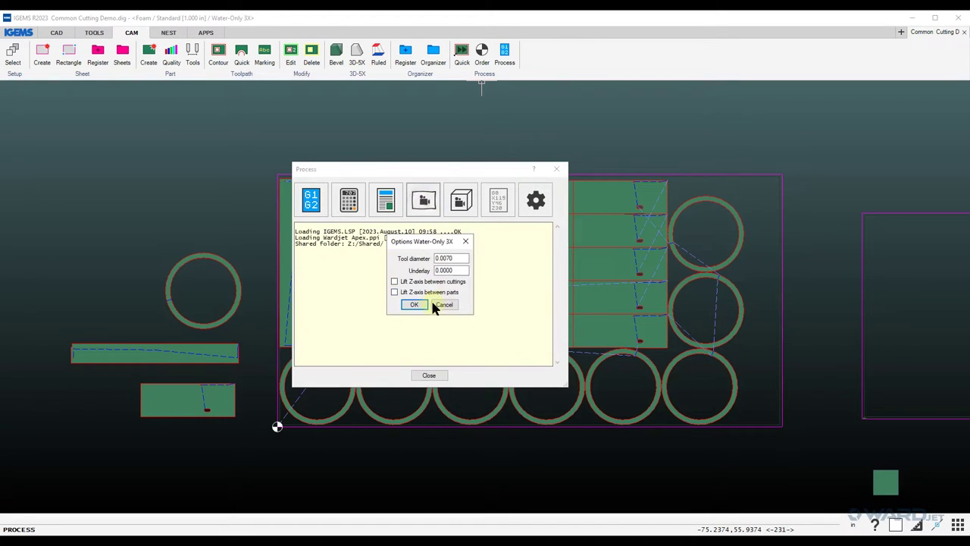
left_click(416, 299)
left_click(409, 356)
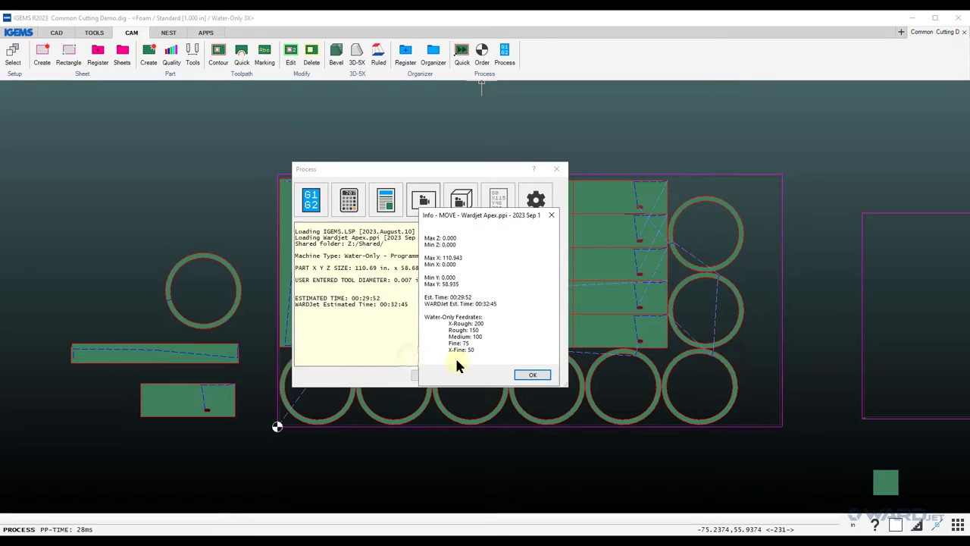
left_click(530, 374)
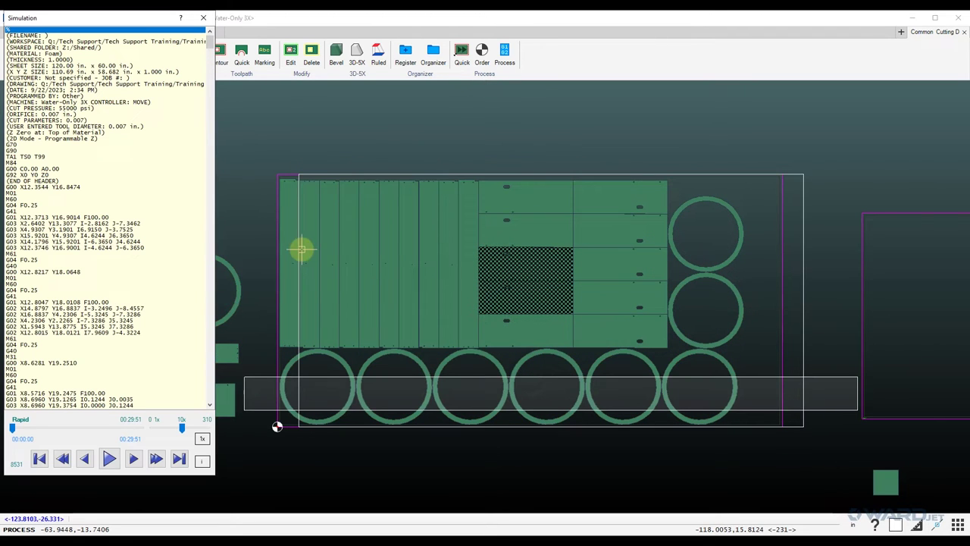
Play the nest's cutting simulation and watch the toolpath trace build up.
left_click(110, 460)
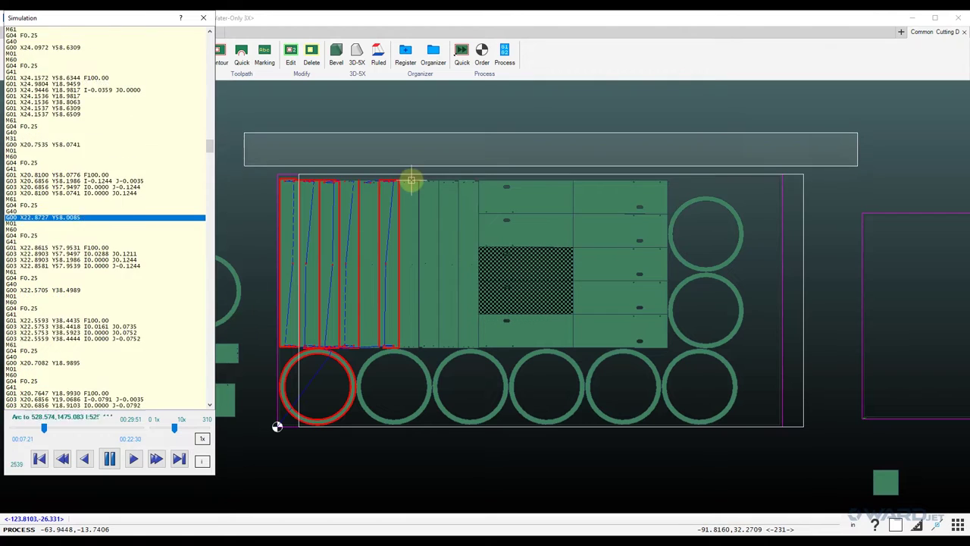
Close the simulation and process summary, then clear the nested parts off the sheet.
left_click(203, 17)
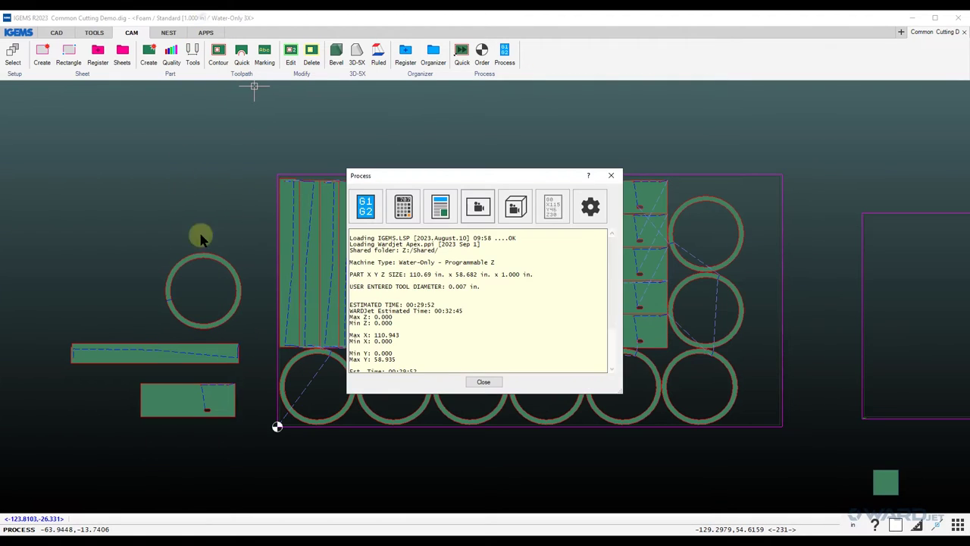
left_click(477, 380)
scroll(463, 327, "down", 1)
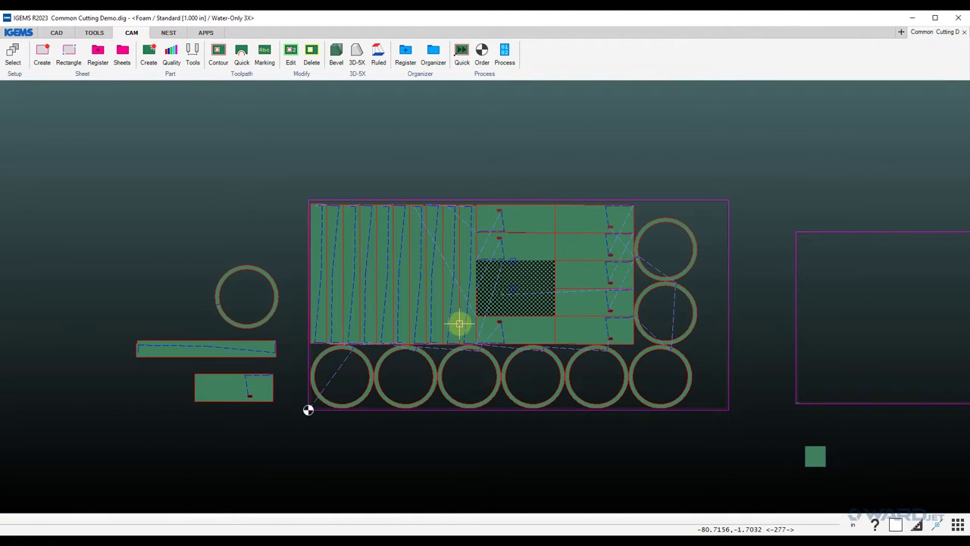
left_click(459, 324)
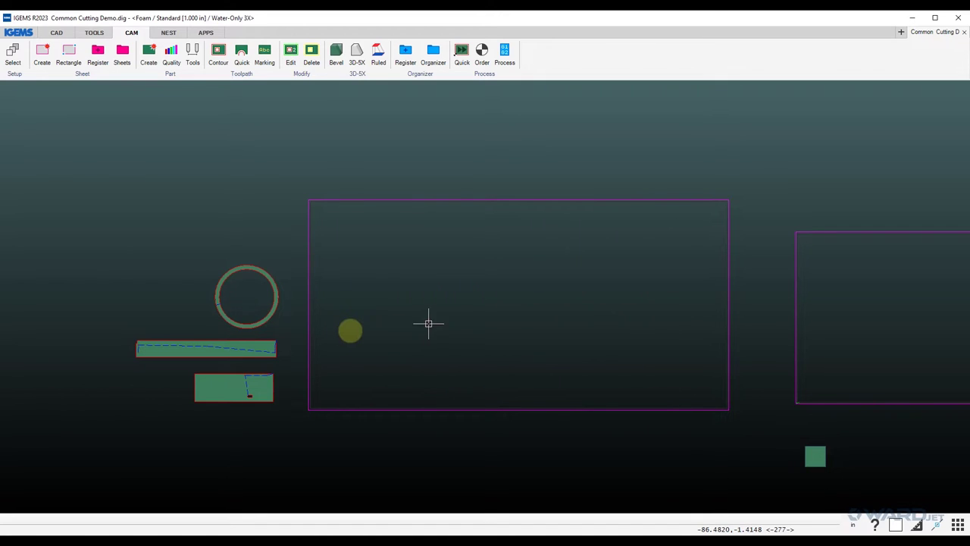
middle_click_drag(339, 329, 343, 327)
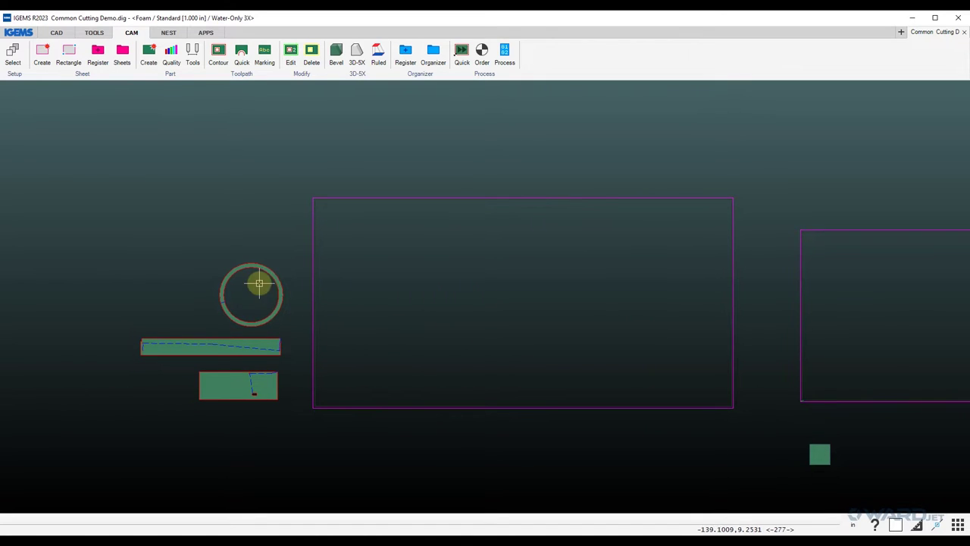
Delete the toolpaths from the circle and both rectangle parts.
left_click(311, 52)
left_click_drag(293, 220, 172, 434)
right_click(172, 435)
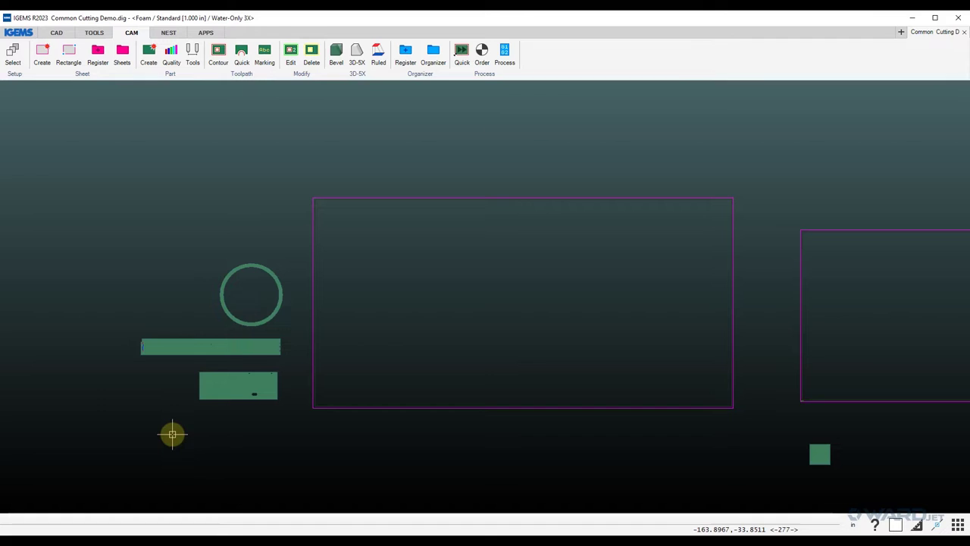
scroll(199, 369, "up", 3)
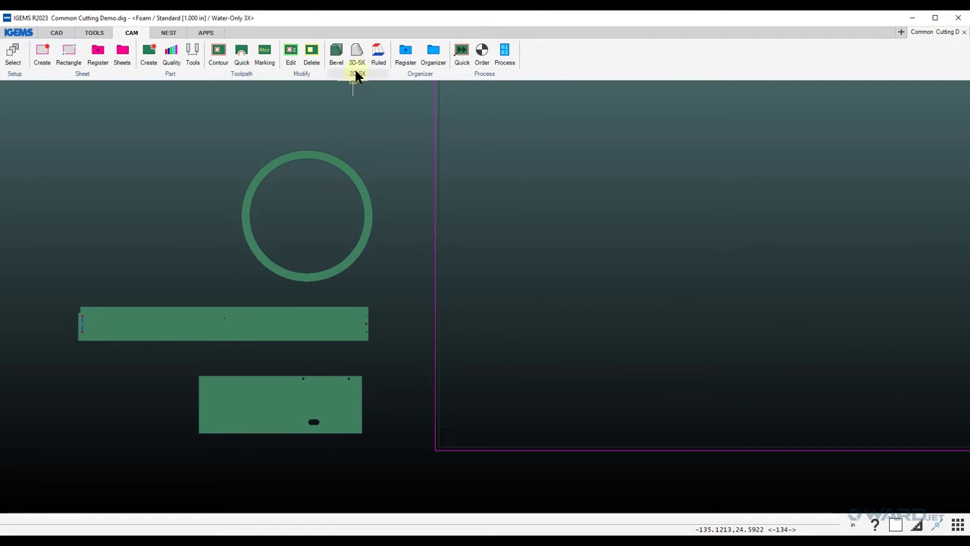
Erase leftover objects around the parts and reframe the view over the sheet.
left_click(311, 52)
scroll(152, 162, "down", 4)
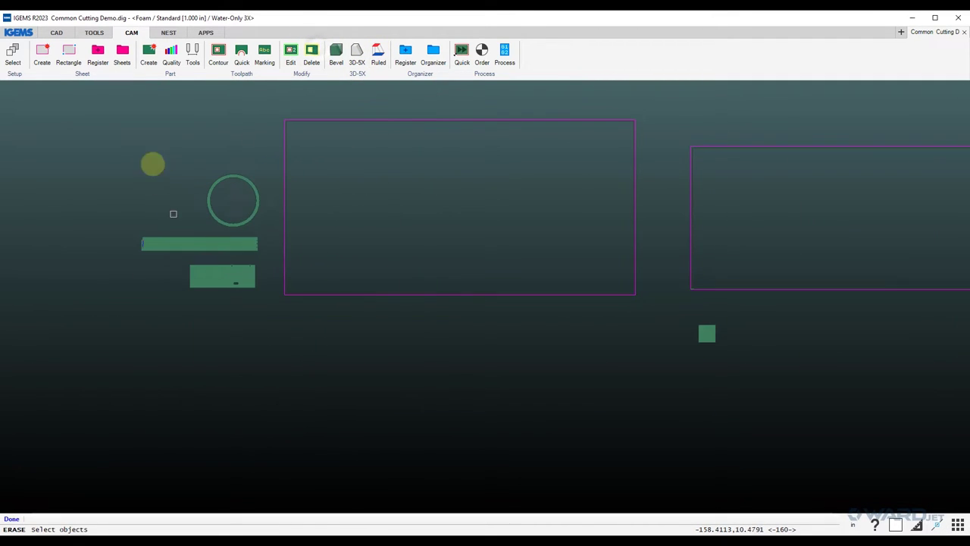
mouse_move(113, 145)
left_mouse_down()
mouse_move(264, 345)
mouse_move(337, 393)
left_mouse_up()
scroll(200, 320, "up", 2)
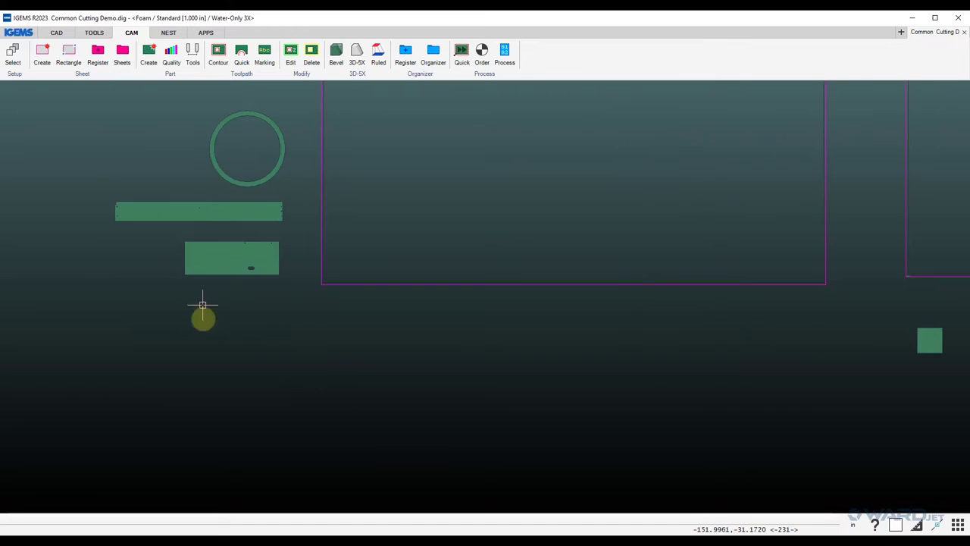
scroll(297, 364, "up", 2)
scroll(300, 365, "down", 1)
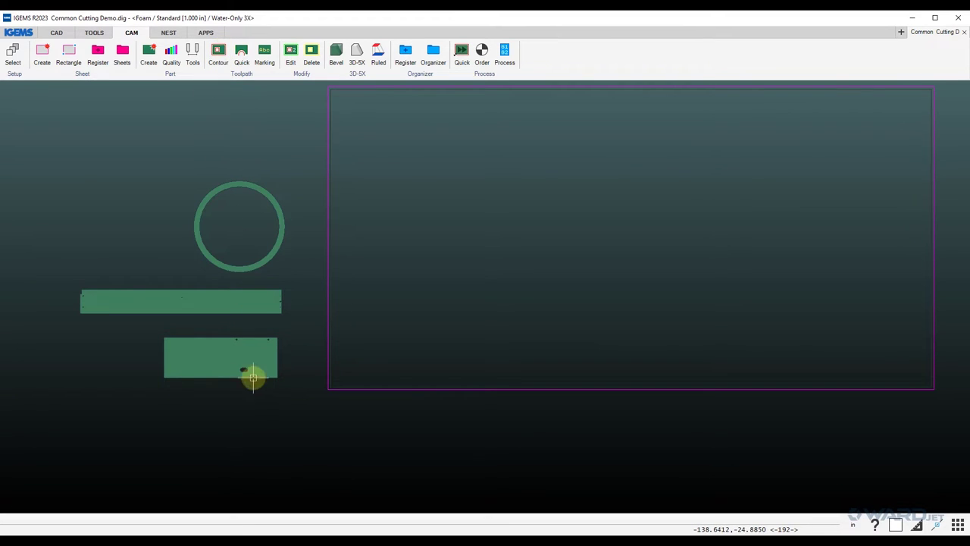
middle_click_drag(472, 241, 438, 259)
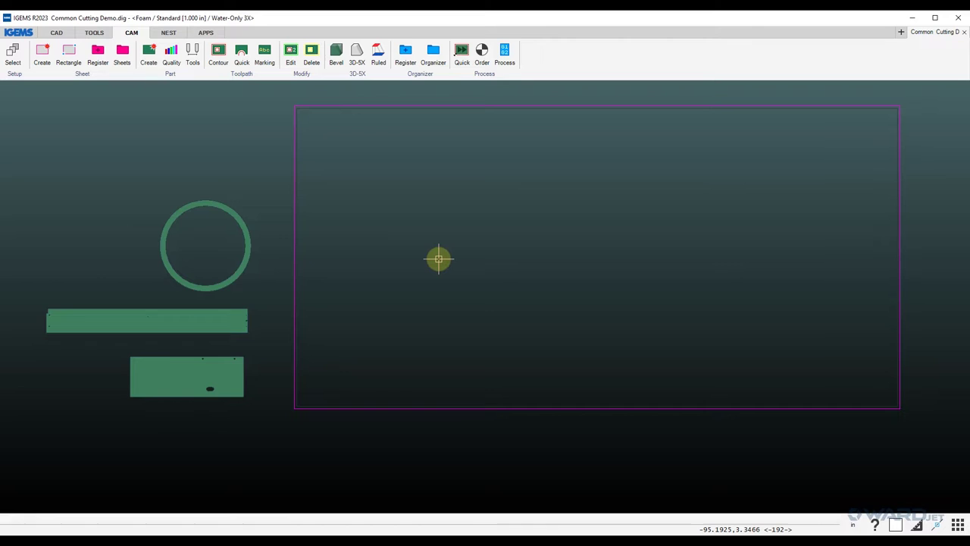
scroll(438, 259, "down", 1)
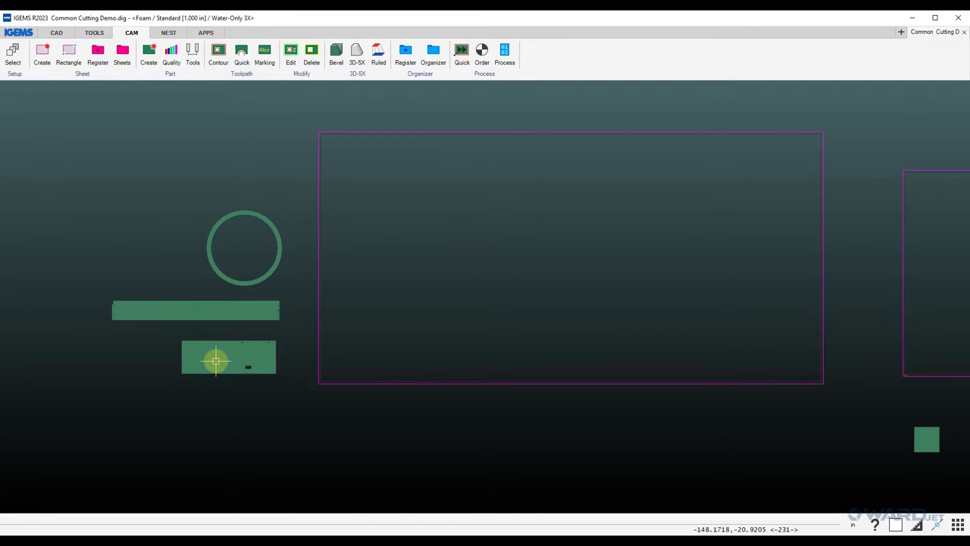
scroll(356, 325, "down", 1)
middle_click_drag(368, 323, 330, 337)
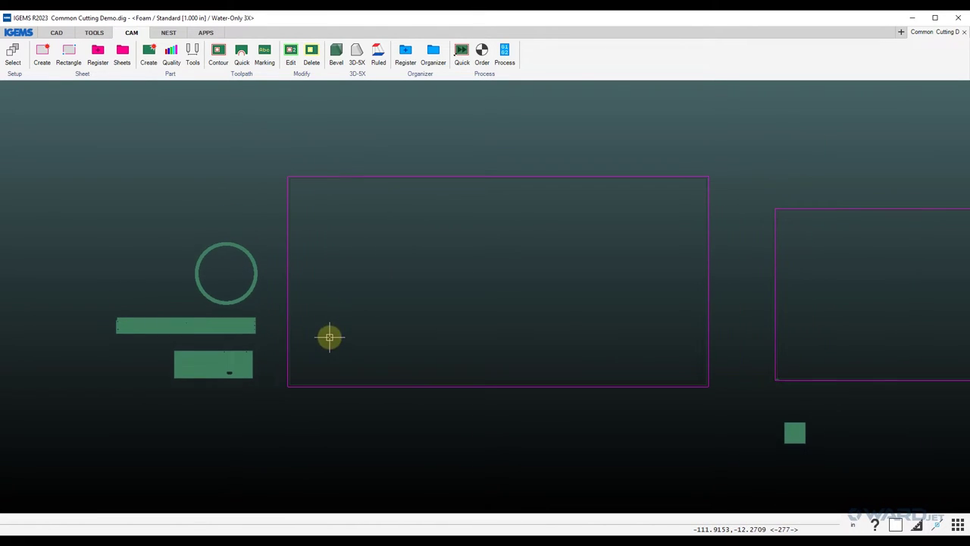
Start Auto nest for the three parts (10 each) on the left sheet with Common cutline ticked.
left_click(168, 32)
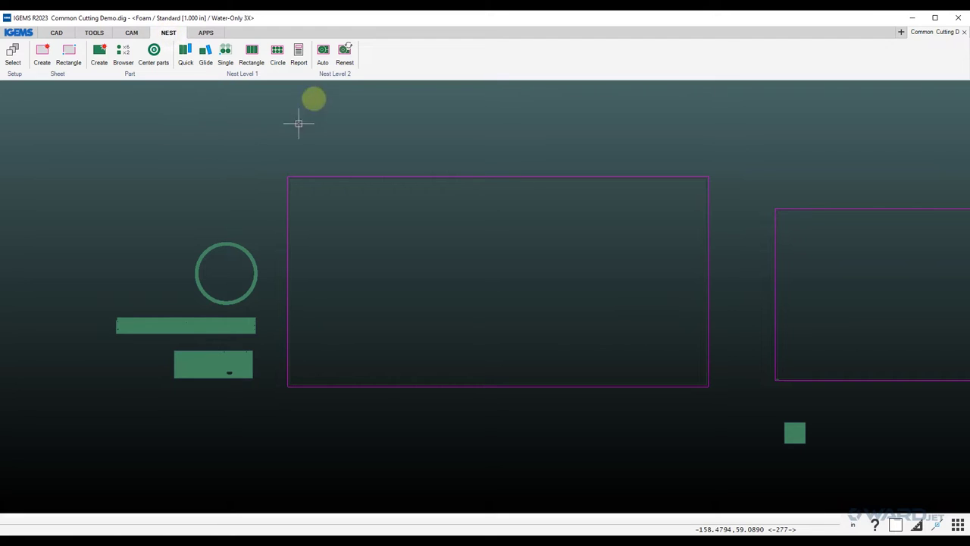
left_click(323, 57)
left_click_drag(253, 217, 159, 404)
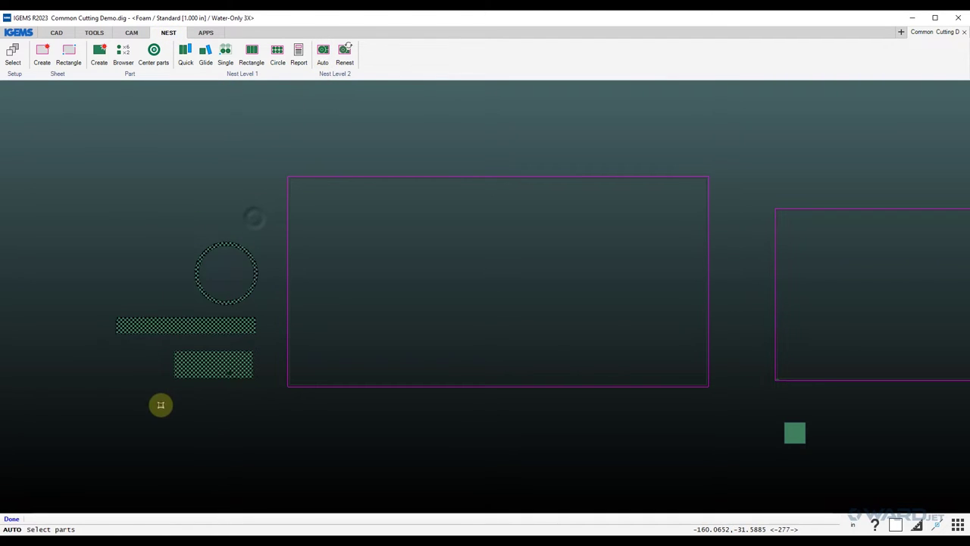
right_click(159, 404)
left_click_drag(428, 330, 275, 453)
right_click(275, 453)
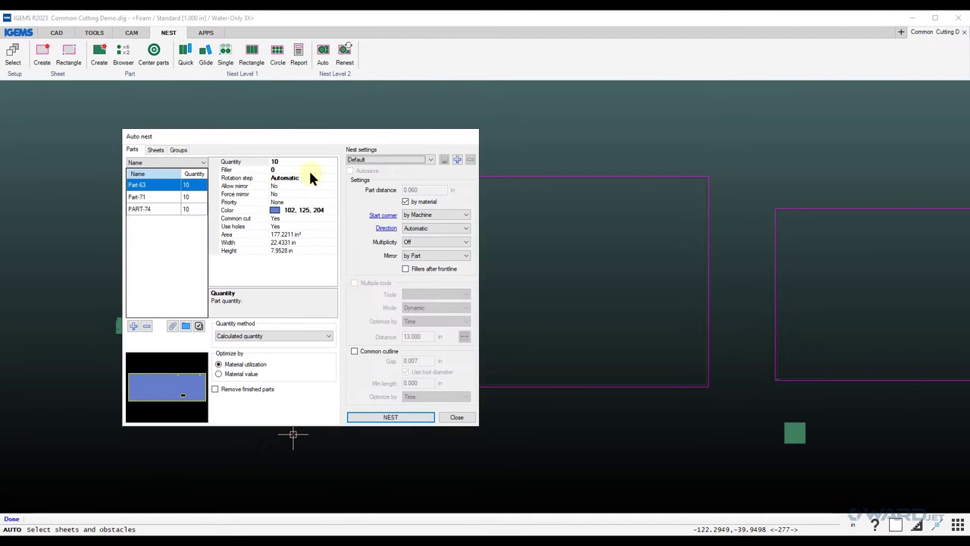
left_click(361, 351)
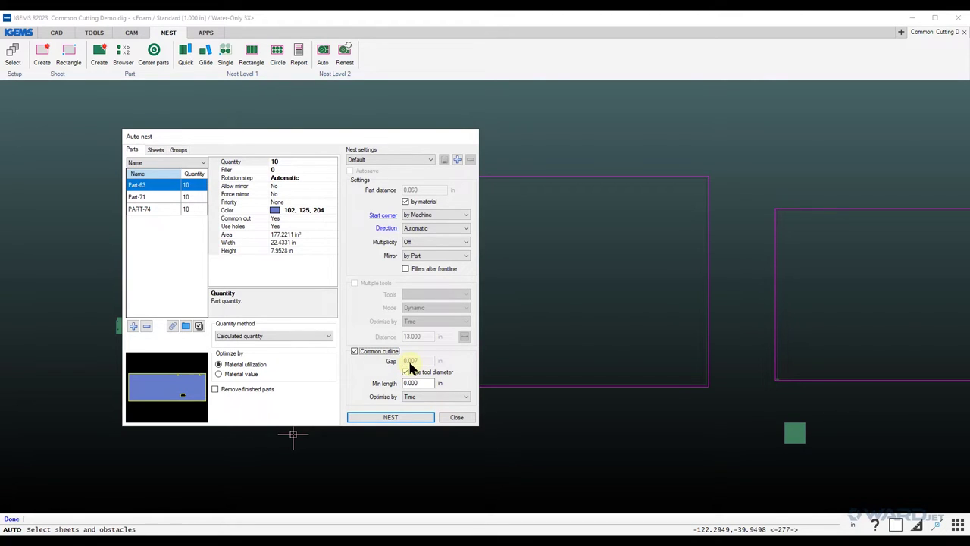
left_click_drag(401, 139, 586, 132)
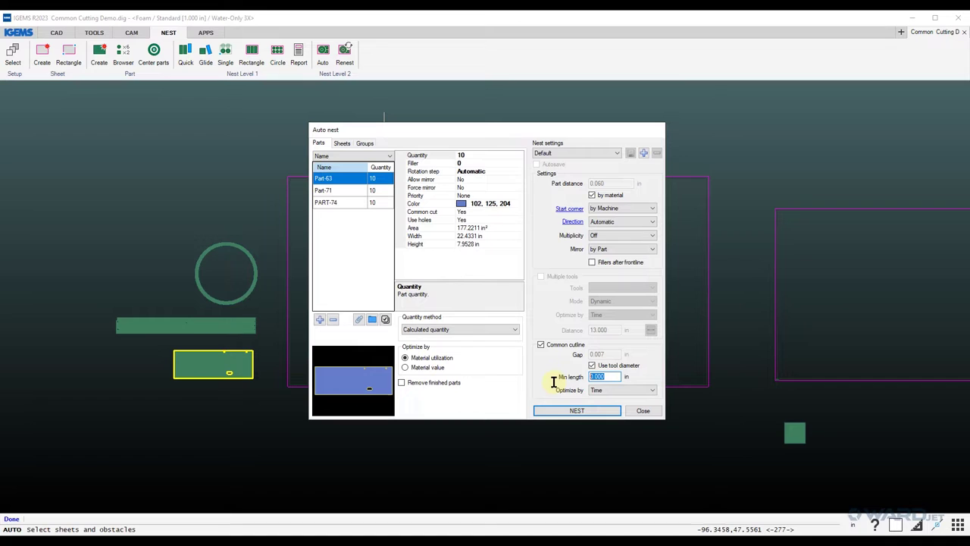
Switch cutting parameters to 0.010 and reopen Auto nest to check the common cutline gap.
left_click(640, 410)
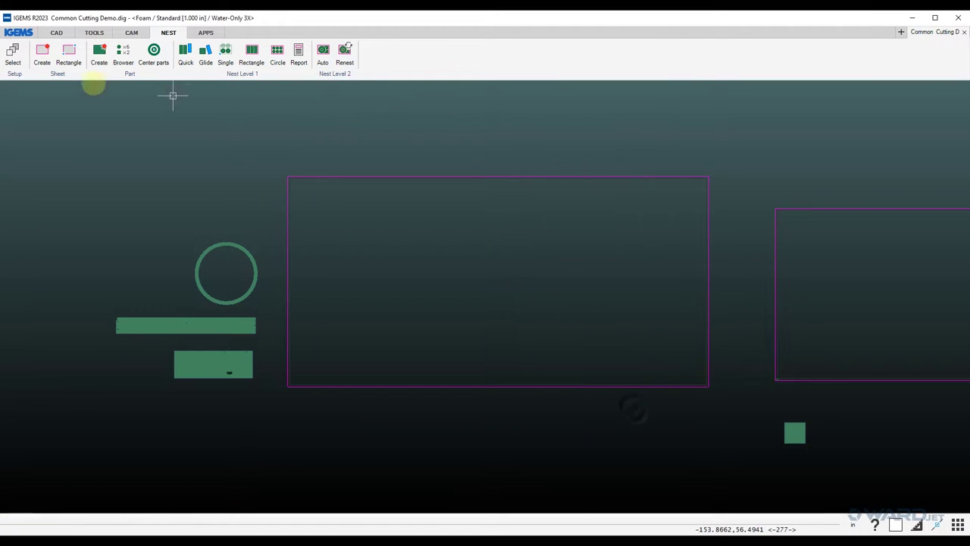
left_click(13, 55)
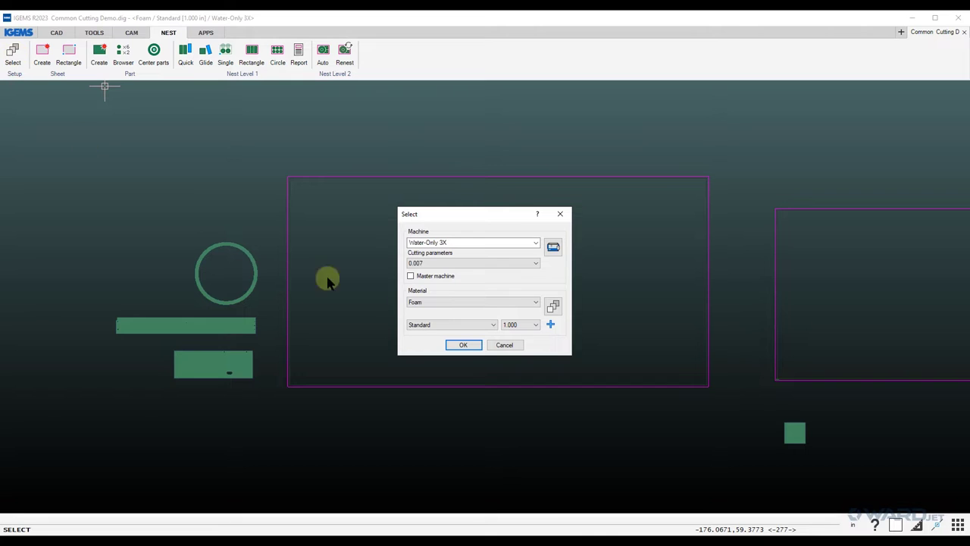
left_click(427, 264)
left_click(423, 300)
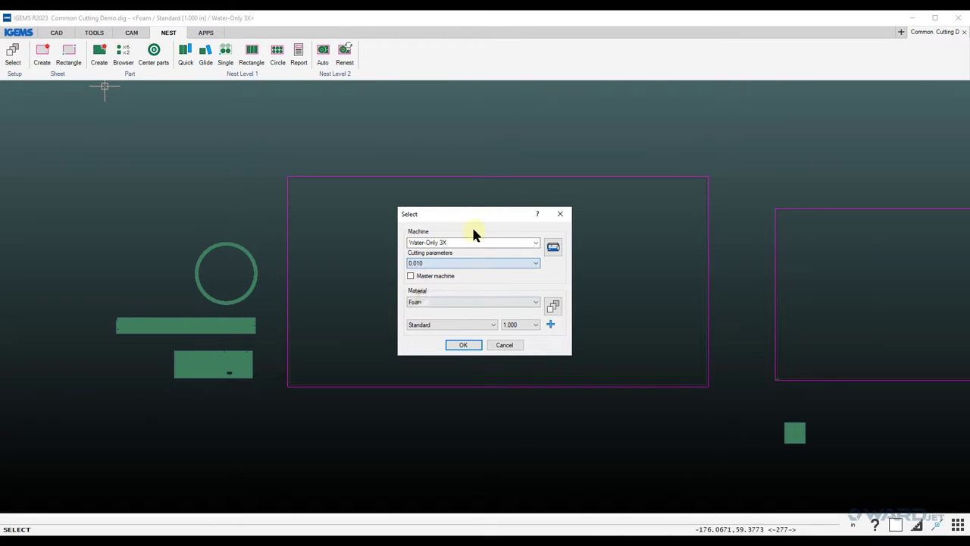
left_click(462, 345)
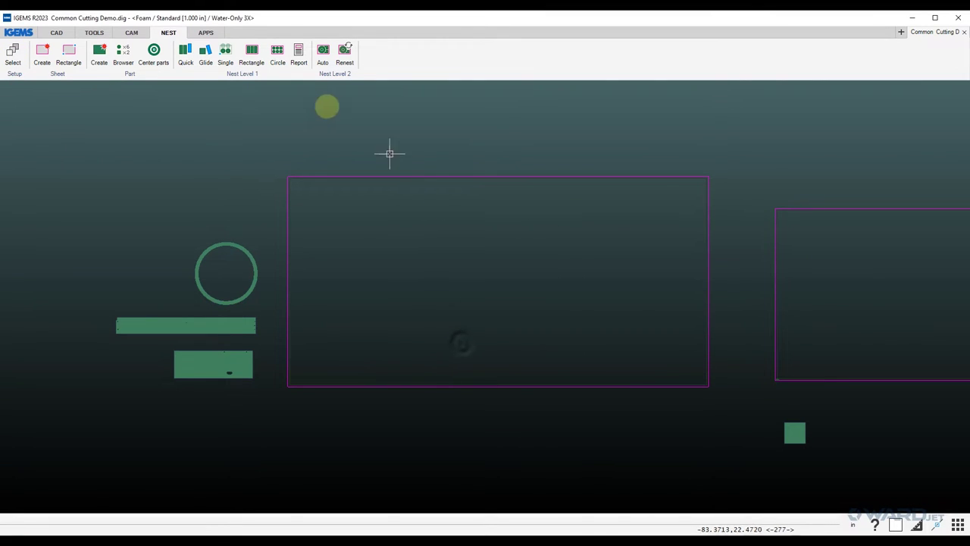
left_click(323, 54)
left_click_drag(271, 154, 165, 431)
right_click(356, 422)
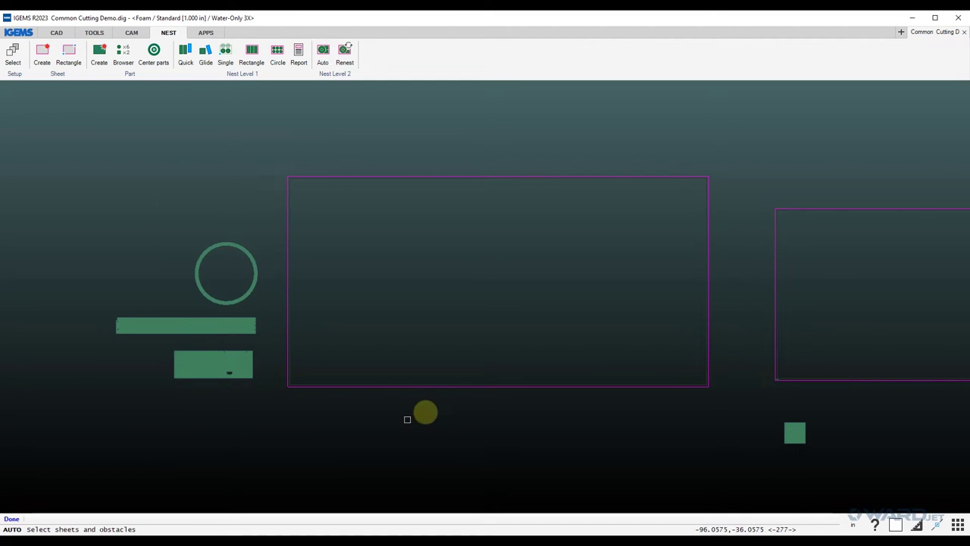
left_click(387, 350)
right_click(386, 351)
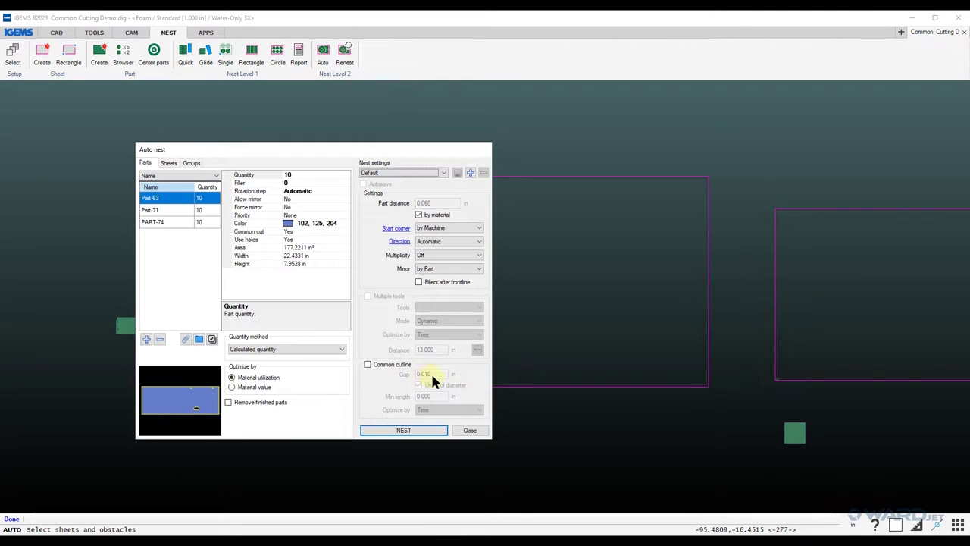
left_click(382, 365)
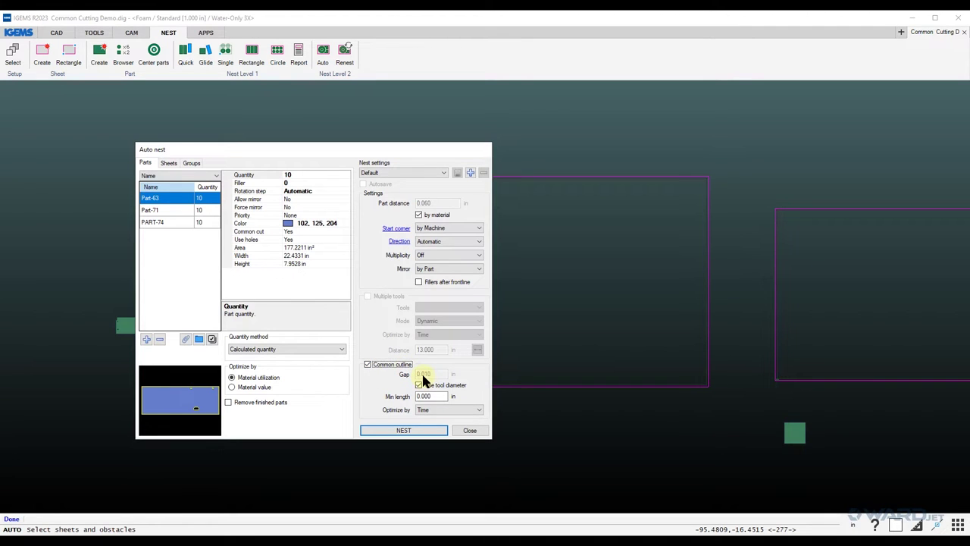
left_click(467, 430)
Restore the 0.007 cutting parameters and reopen Auto nest for the circle and both rectangles.
left_click(14, 54)
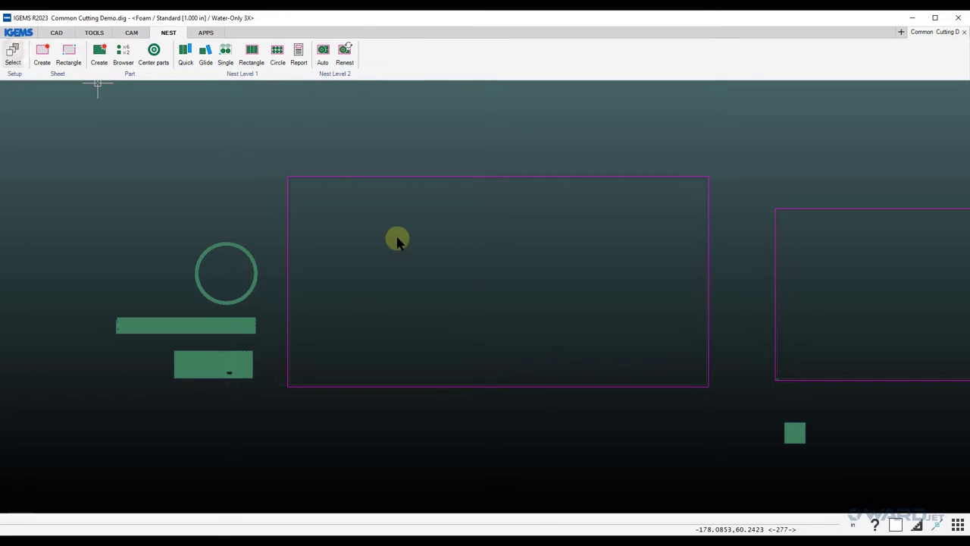
left_click(430, 265)
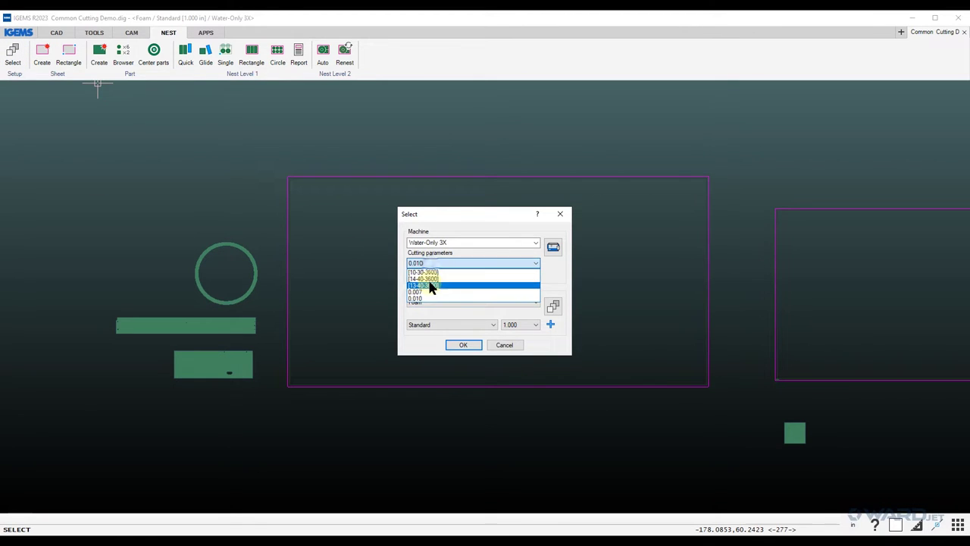
left_click(425, 295)
left_click(463, 346)
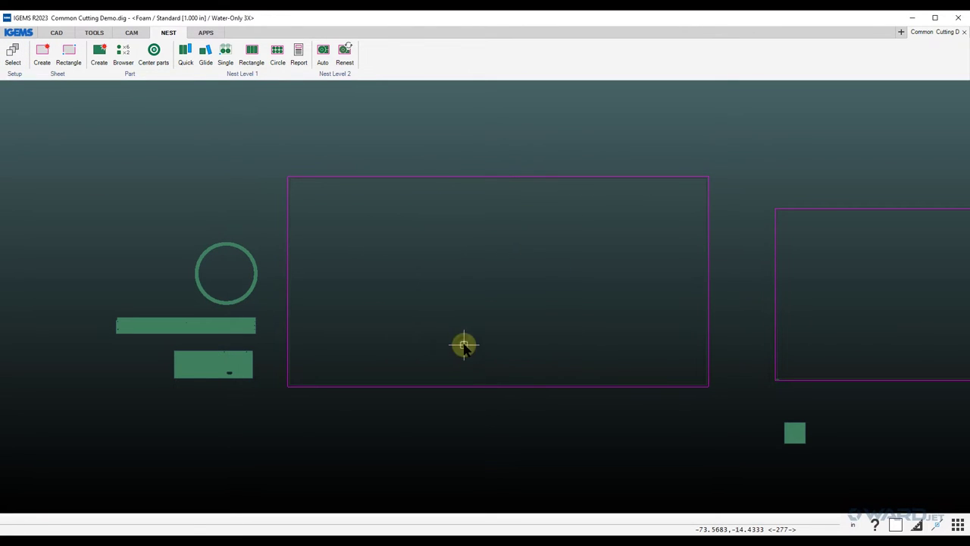
left_click(323, 55)
left_click_drag(238, 239, 162, 400)
right_click(326, 371)
right_click(444, 342)
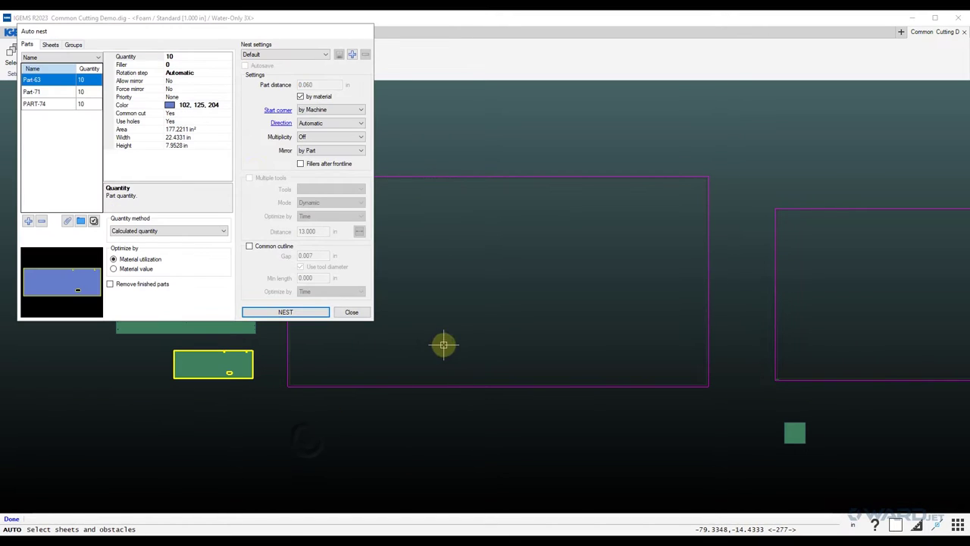
Enable Common cutline with Min length 8.000 in, run a test nest, then discard it.
left_click(256, 248)
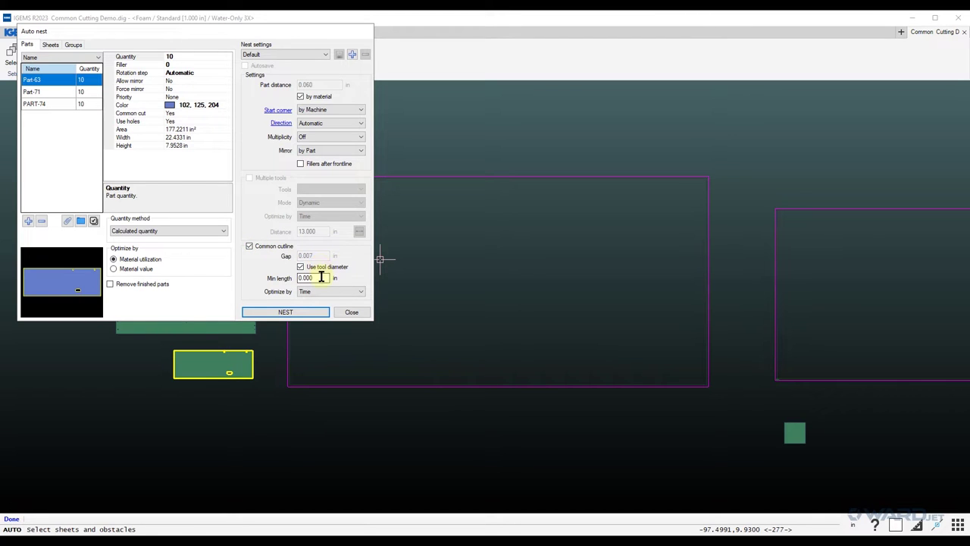
left_click_drag(294, 25, 673, 56)
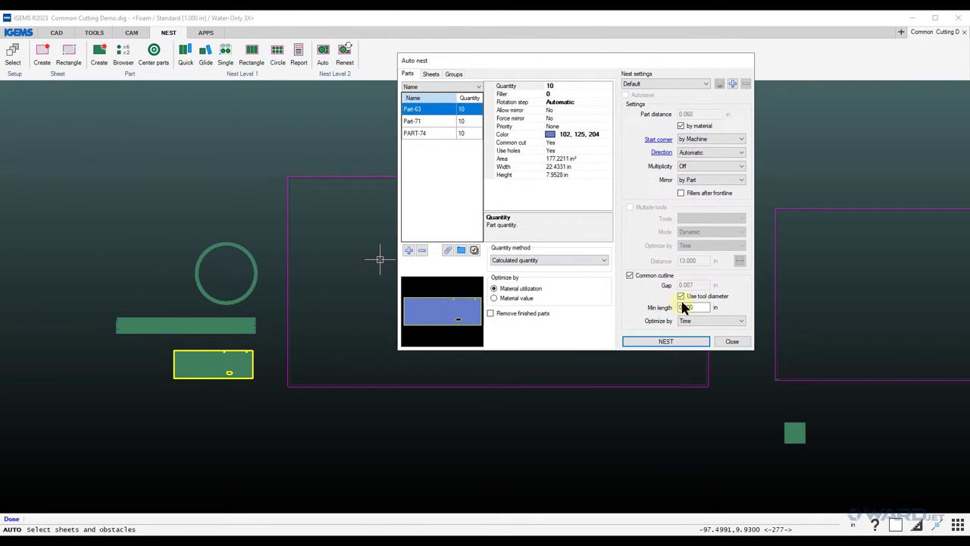
left_click_drag(696, 306, 641, 315)
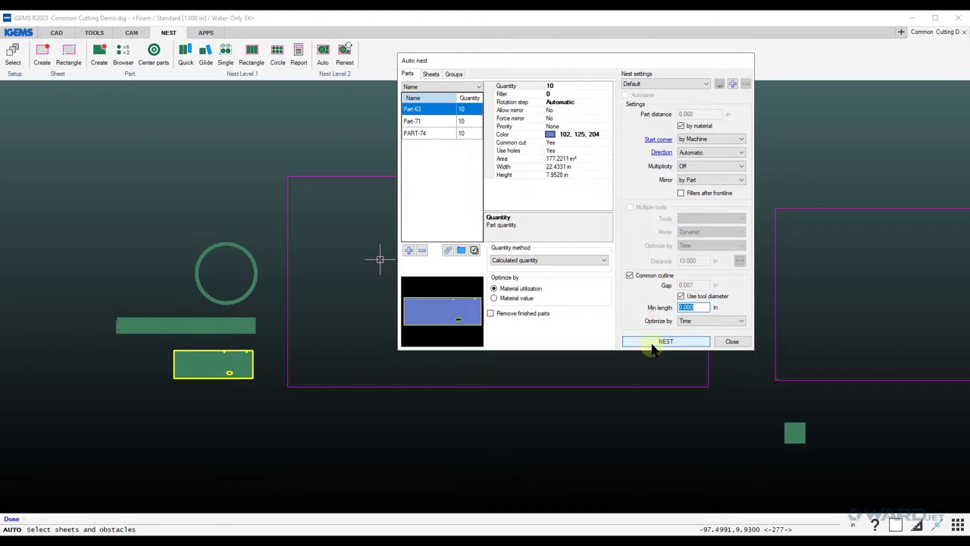
left_click(652, 342)
left_click_drag(546, 60, 809, 117)
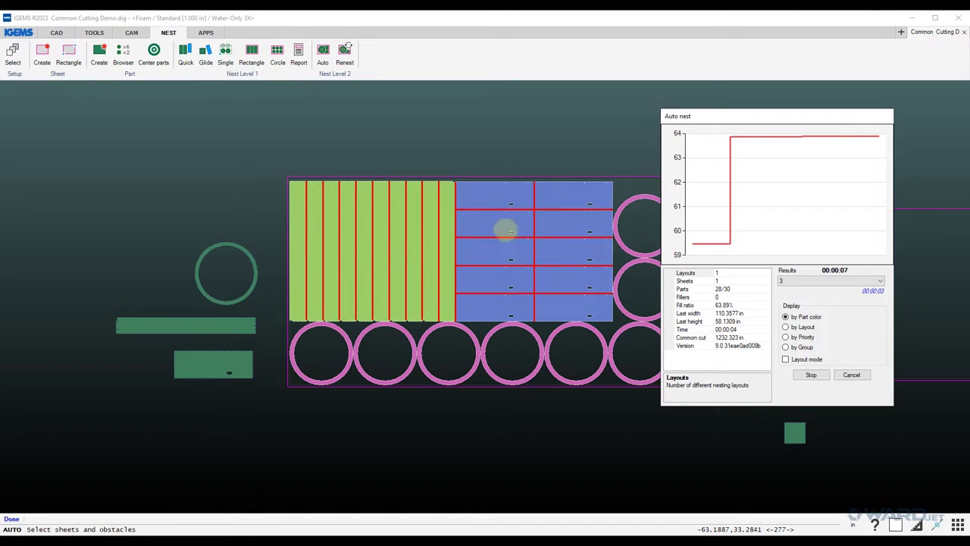
left_click(851, 375)
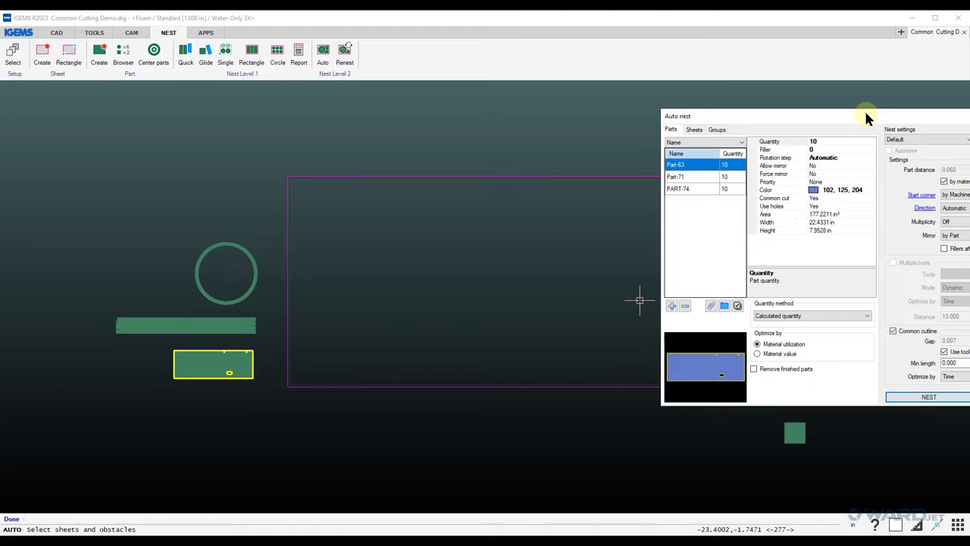
Run another auto nest, inspect the nested layout, then cancel back to settings.
left_click_drag(866, 118, 439, 73)
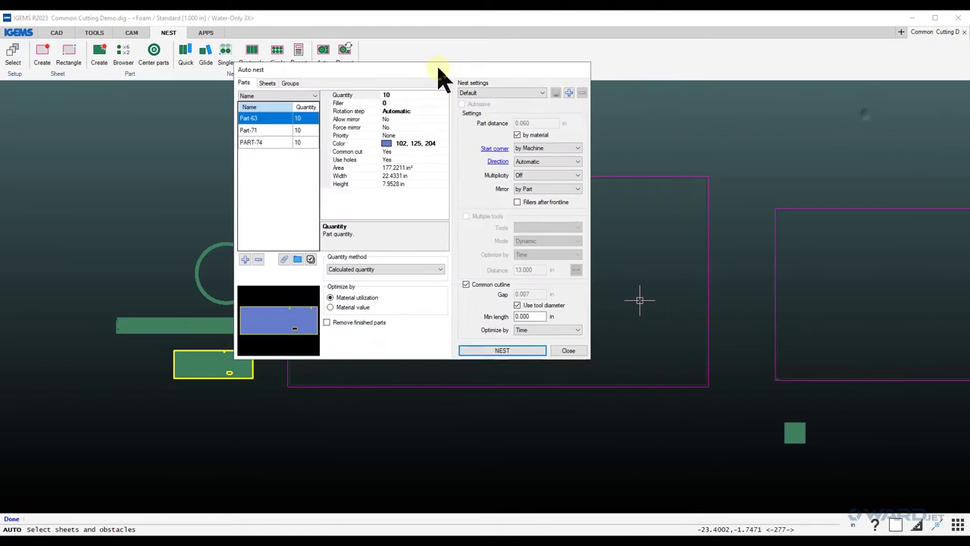
left_click(471, 350)
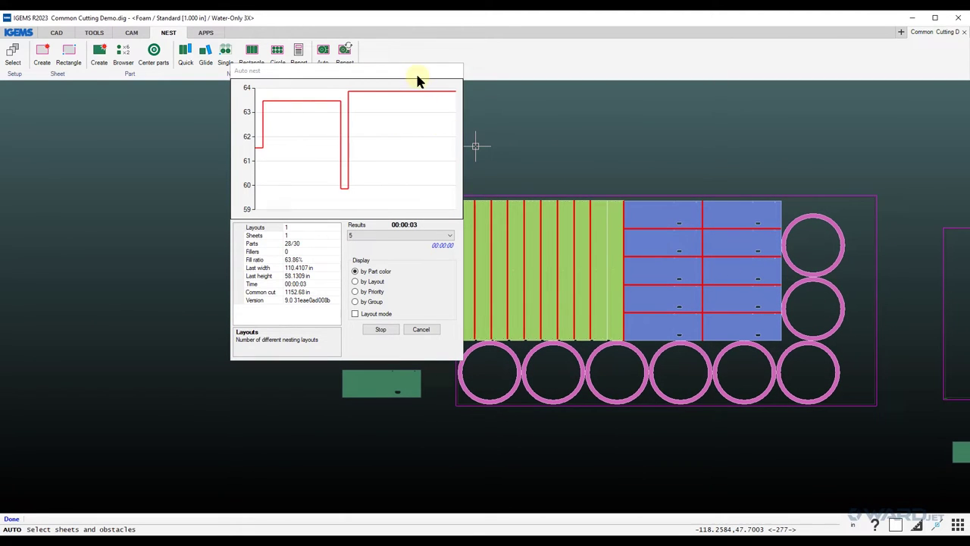
left_click_drag(415, 71, 213, 112)
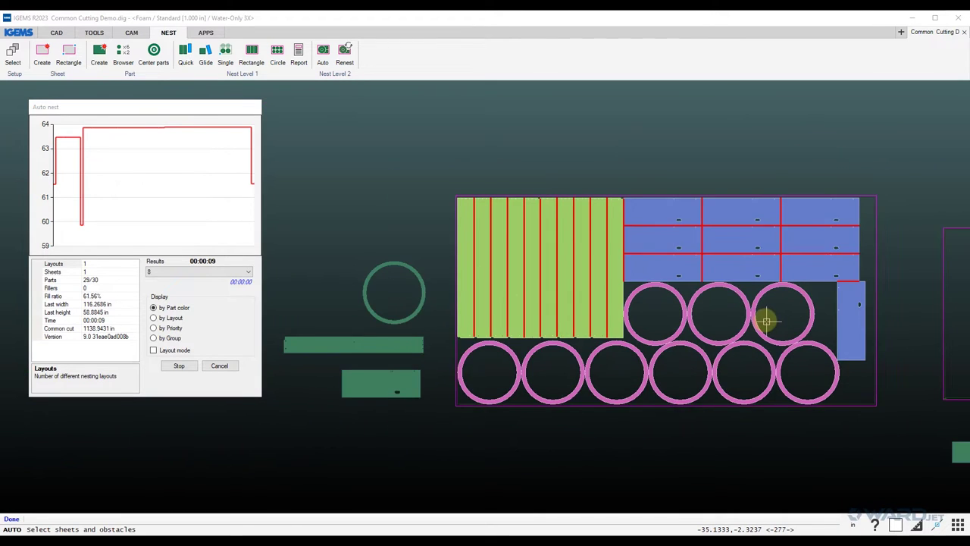
middle_click_drag(767, 321, 743, 301)
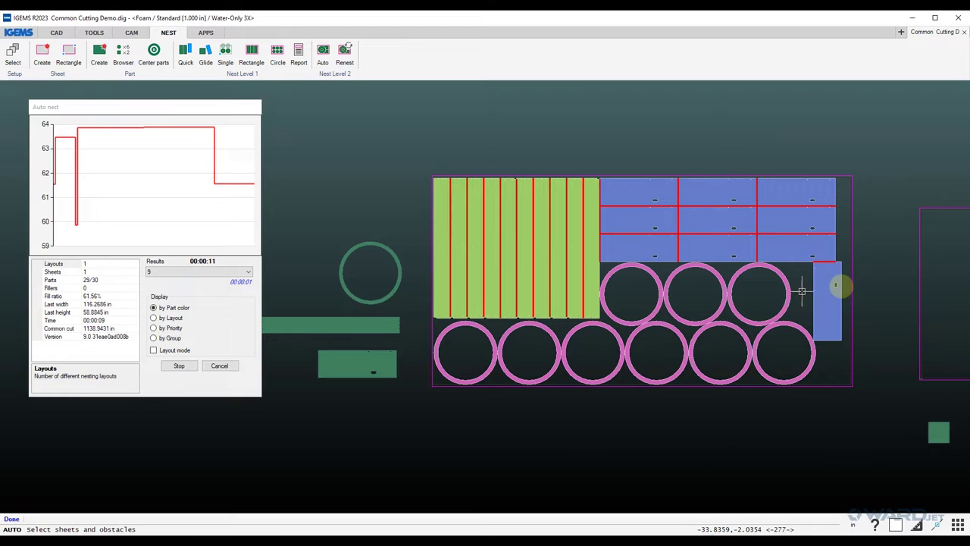
scroll(822, 263, "up", 2)
scroll(822, 263, "up", 3)
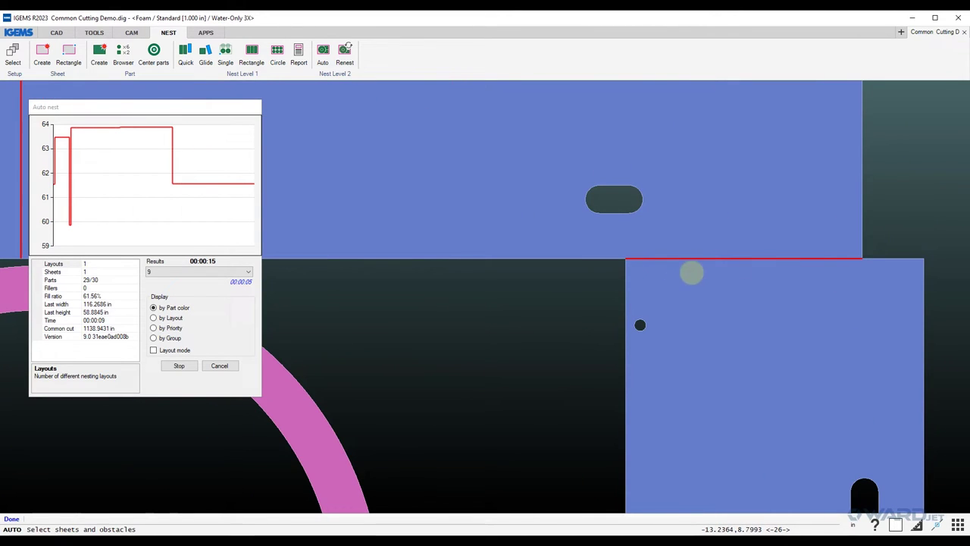
scroll(687, 303, "down", 5)
scroll(632, 322, "down", 3)
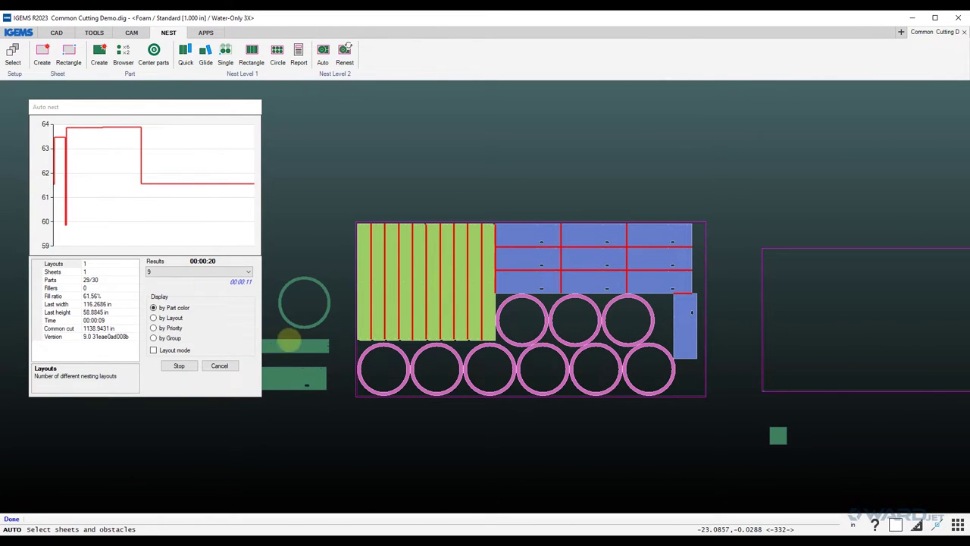
left_click(219, 365)
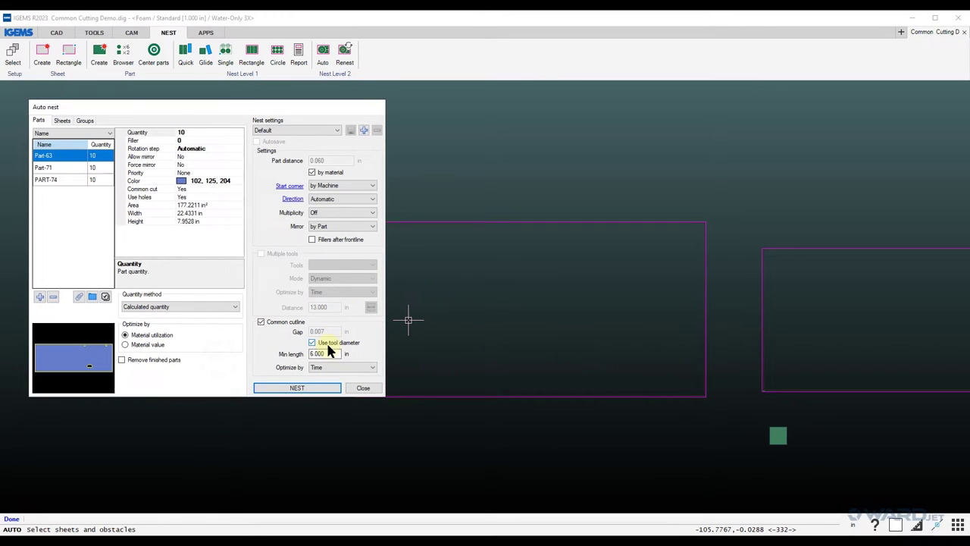
Rerun the nest with the 8 in minimum length and cancel it again.
left_click(297, 387)
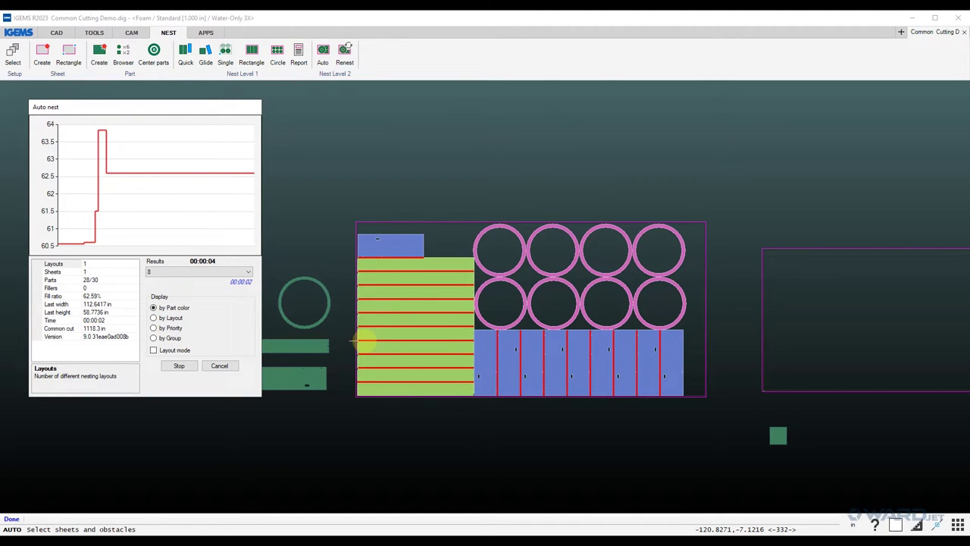
scroll(530, 282, "up", 1)
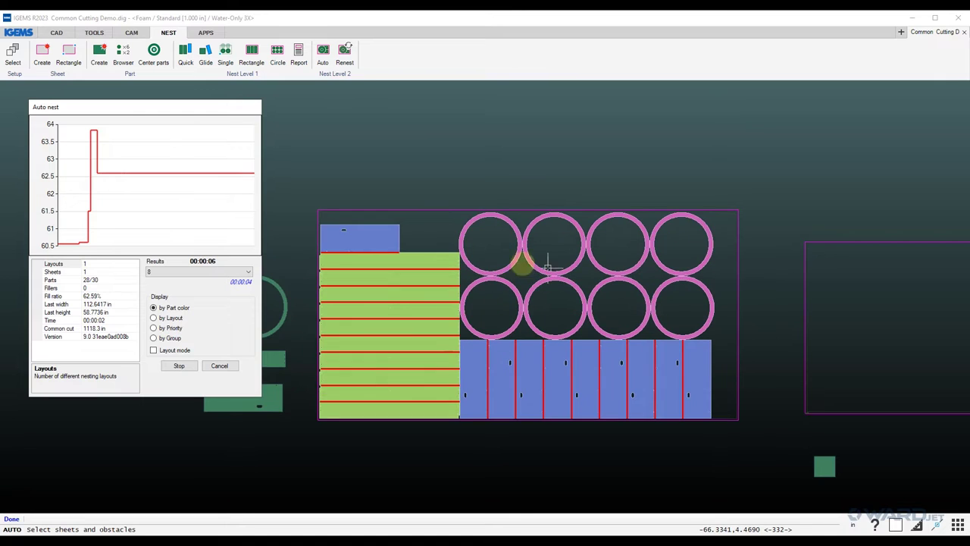
scroll(523, 244, "up", 15)
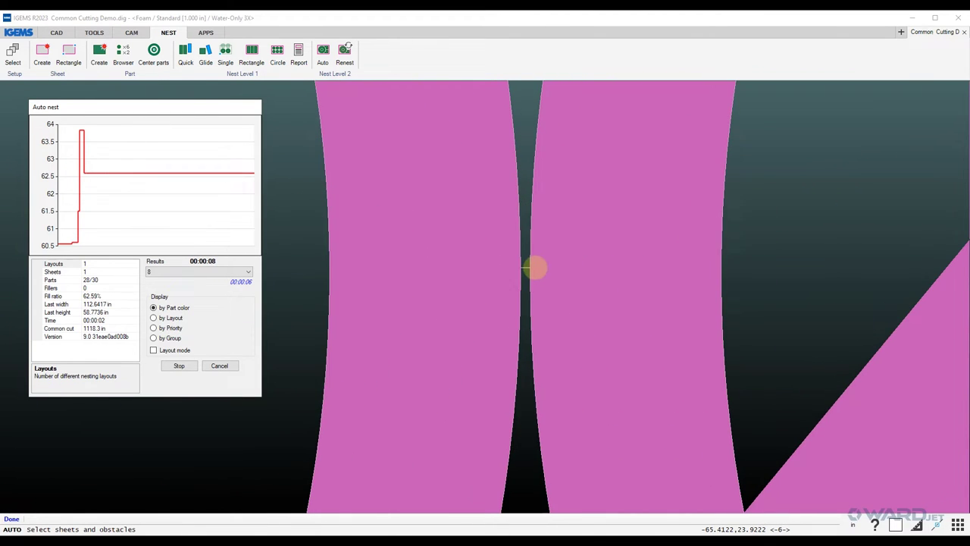
left_click(226, 365)
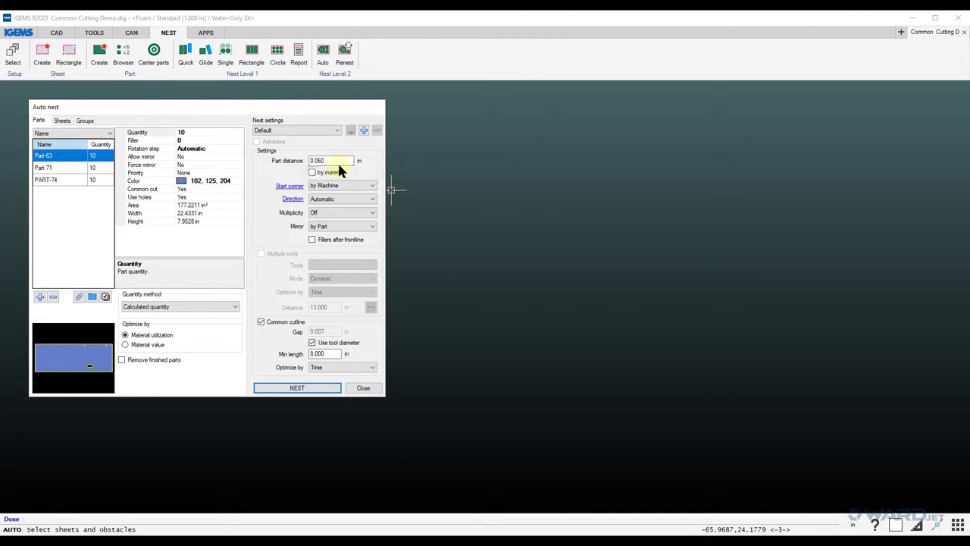
Nest with 0.250 in part distance, stopping and accepting 29 of 30 parts at 60.93% fill.
left_click(336, 160)
left_click(296, 387)
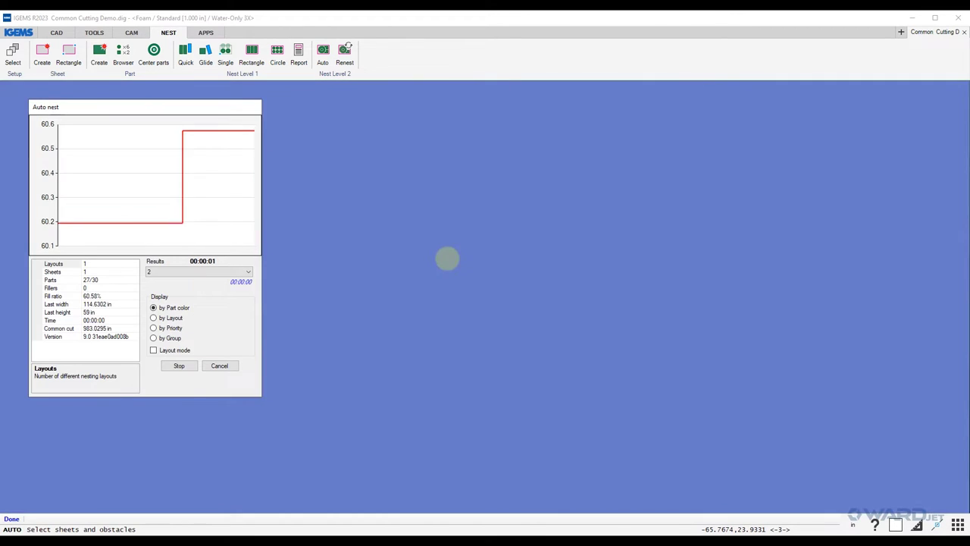
scroll(500, 257, "down", 3)
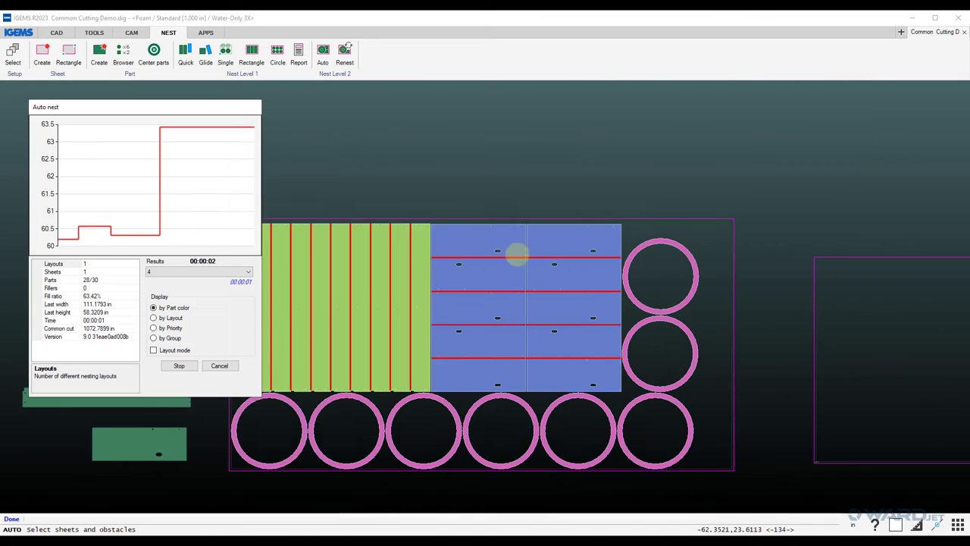
scroll(559, 299, "up", 6)
scroll(559, 309, "up", 3)
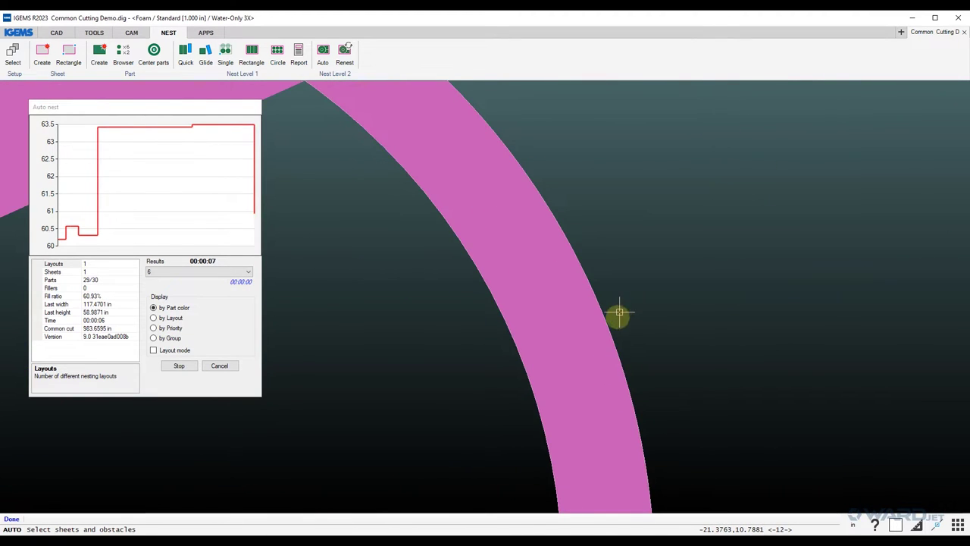
scroll(616, 319, "down", 5)
scroll(546, 277, "down", 5)
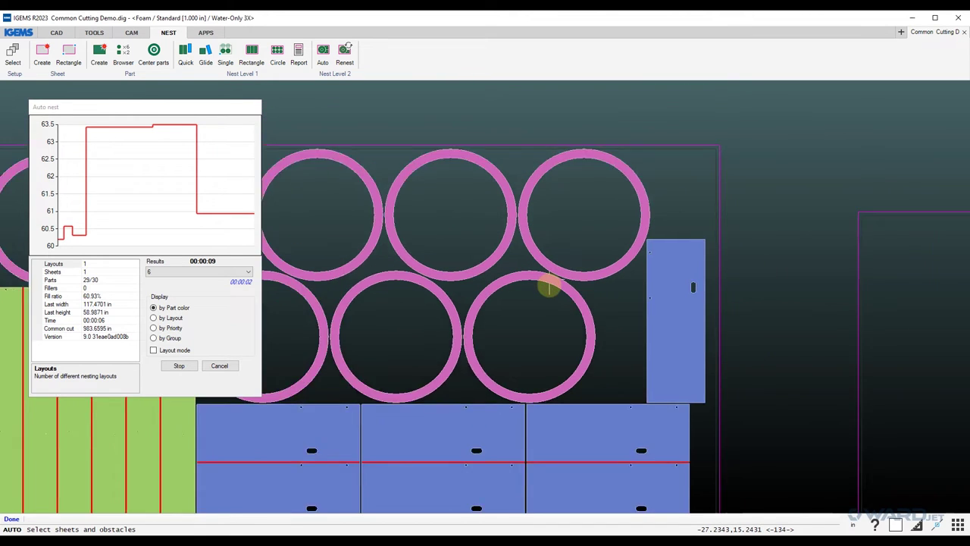
middle_click_drag(567, 288, 686, 223)
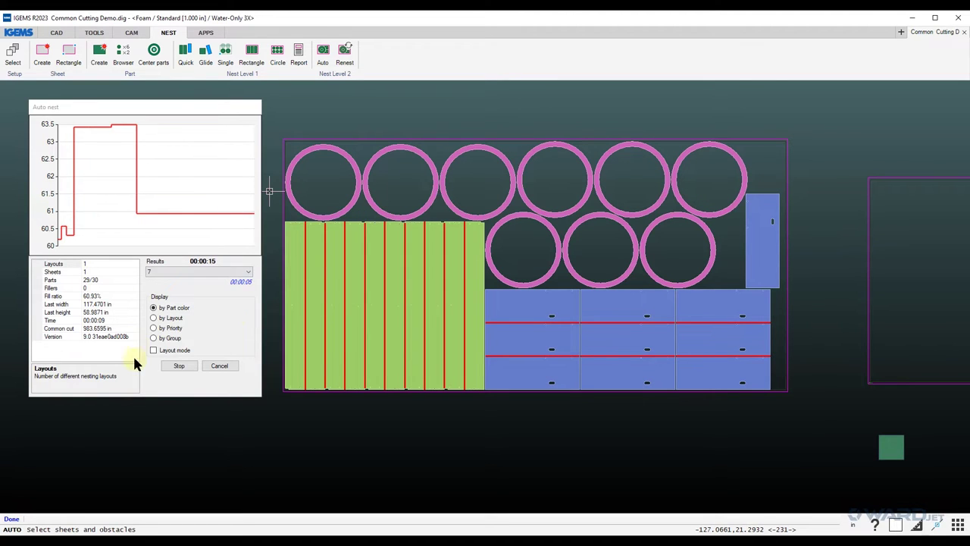
left_click(172, 366)
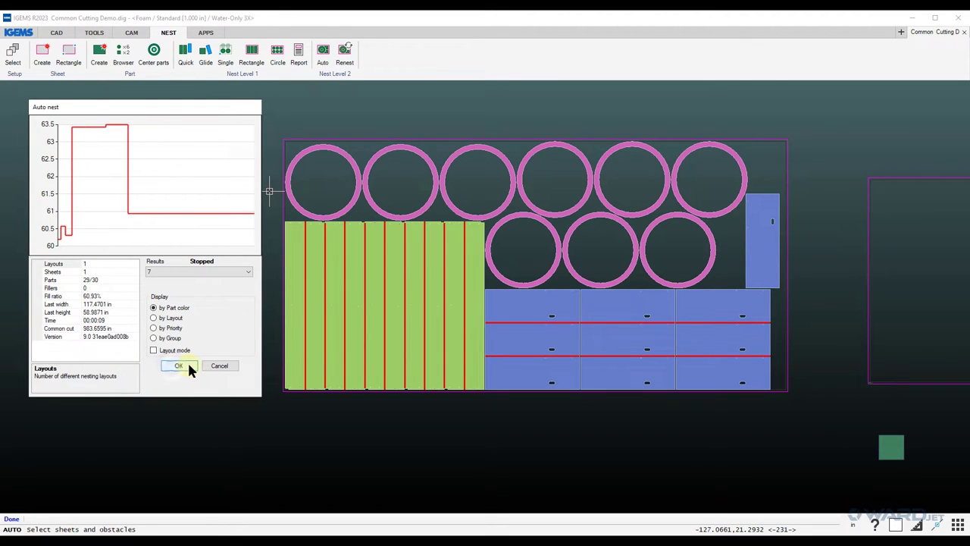
left_click(179, 366)
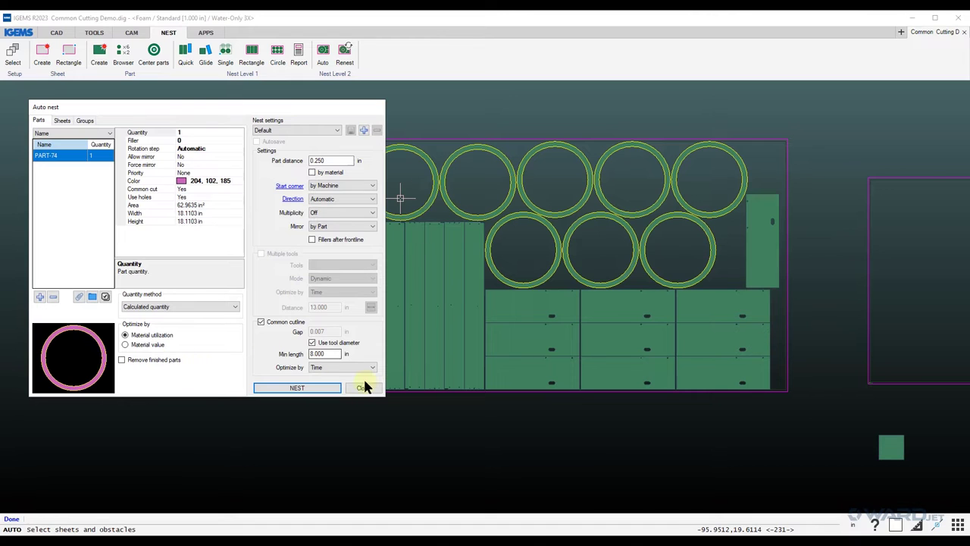
Close Auto nest, zoom in on a shared common-cut edge, then zoom back out.
left_click(362, 388)
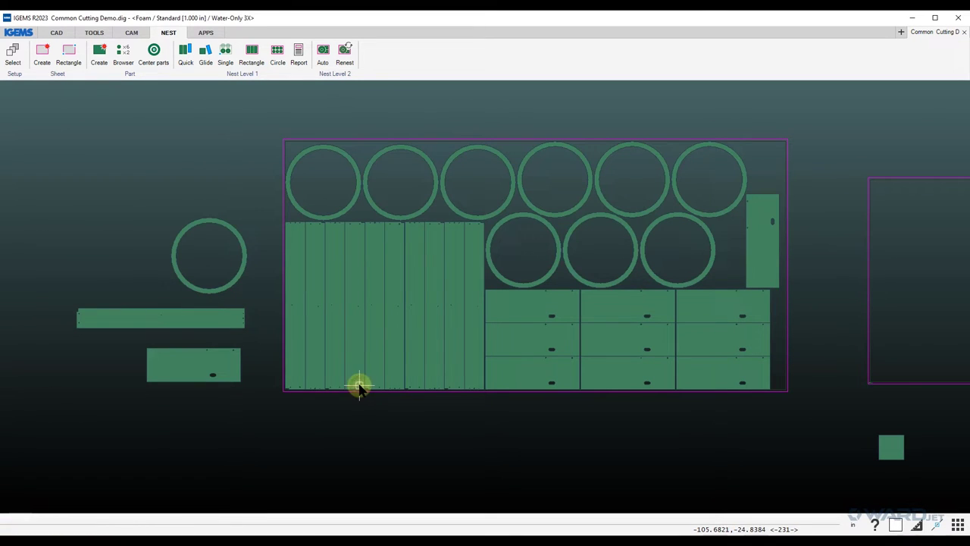
scroll(399, 321, "down", 2)
scroll(366, 331, "up", 6)
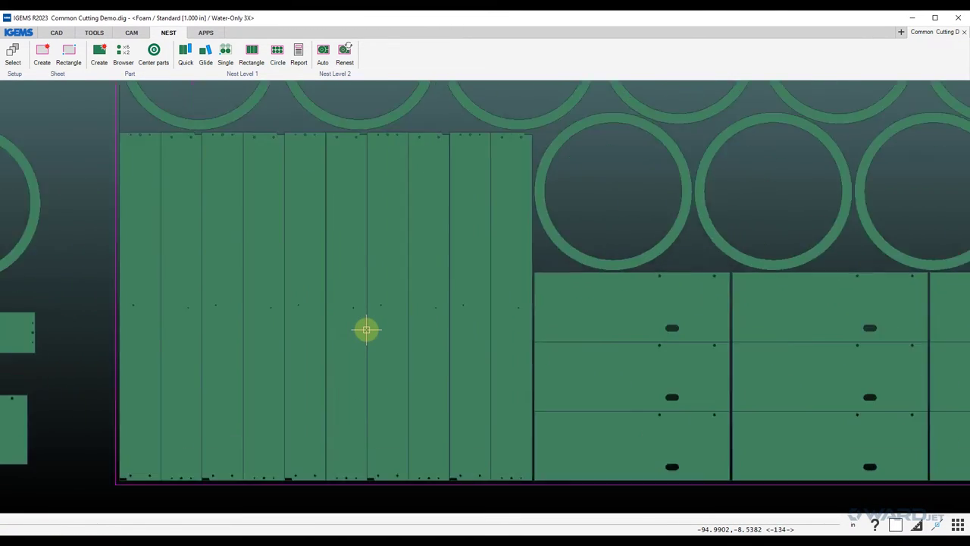
scroll(369, 324, "up", 1)
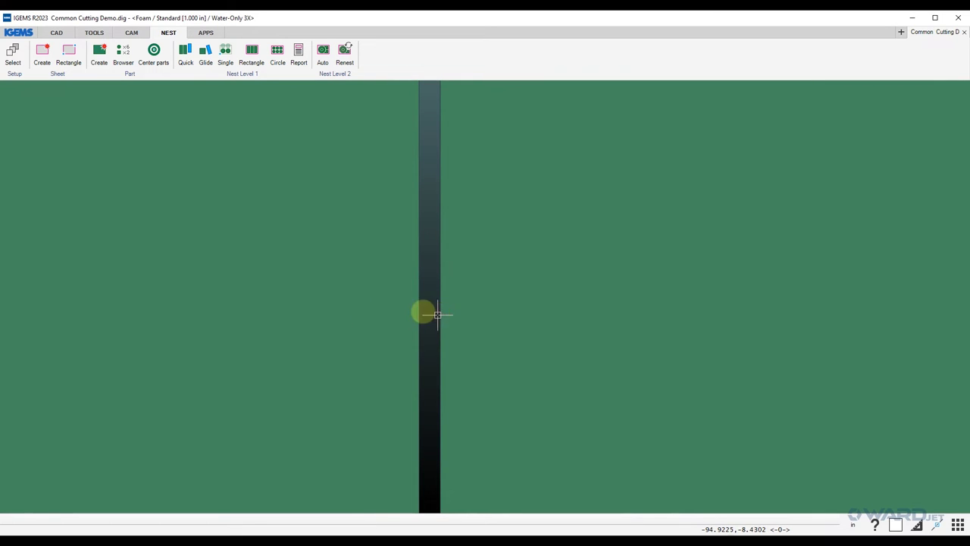
scroll(424, 321, "down", 2)
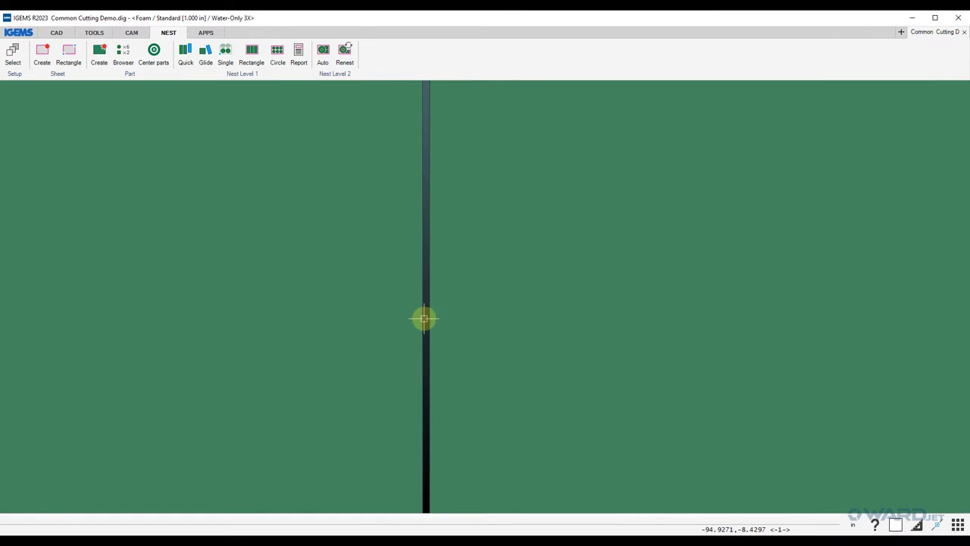
scroll(424, 318, "down", 5)
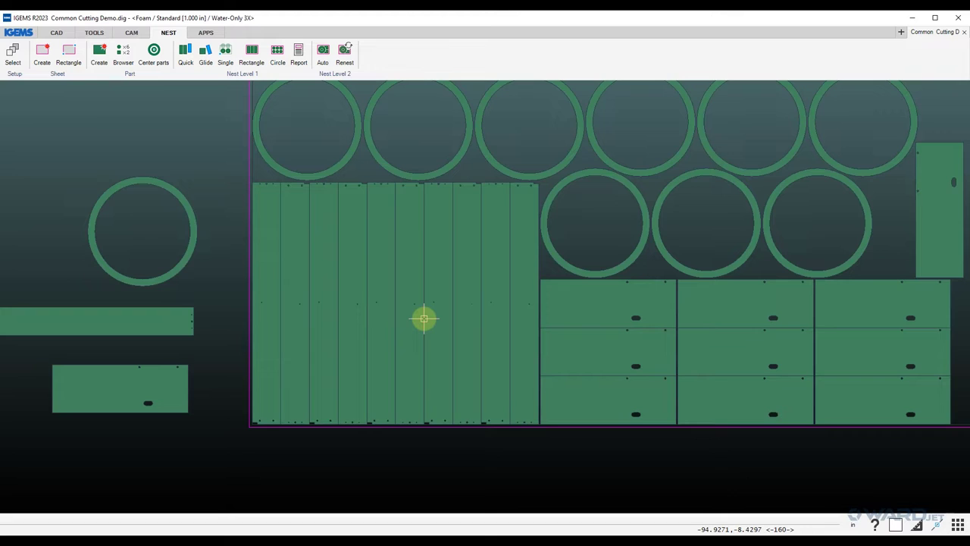
scroll(424, 319, "down", 3)
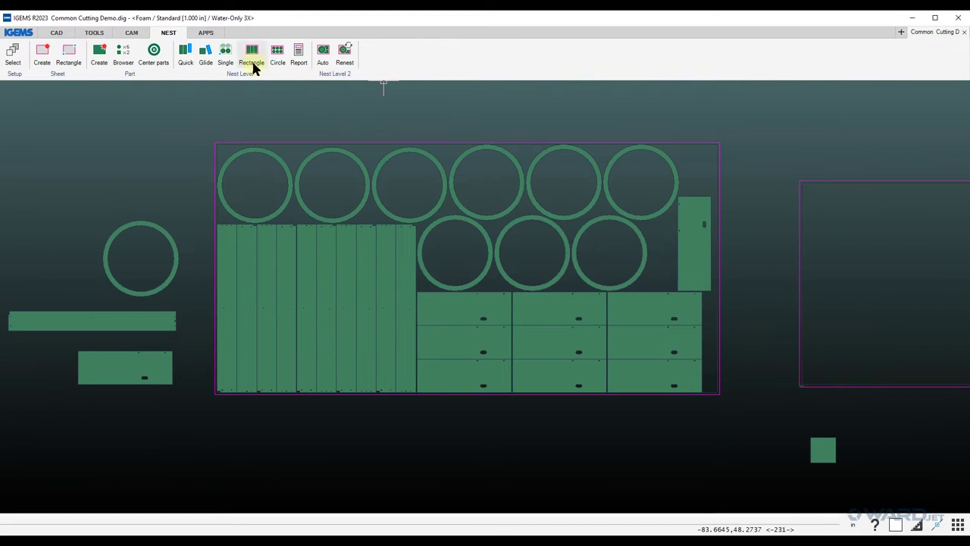
Open Toolpath > Quick > Common and switch the cut mode to Partwise, then back to Sheetwise.
left_click(132, 33)
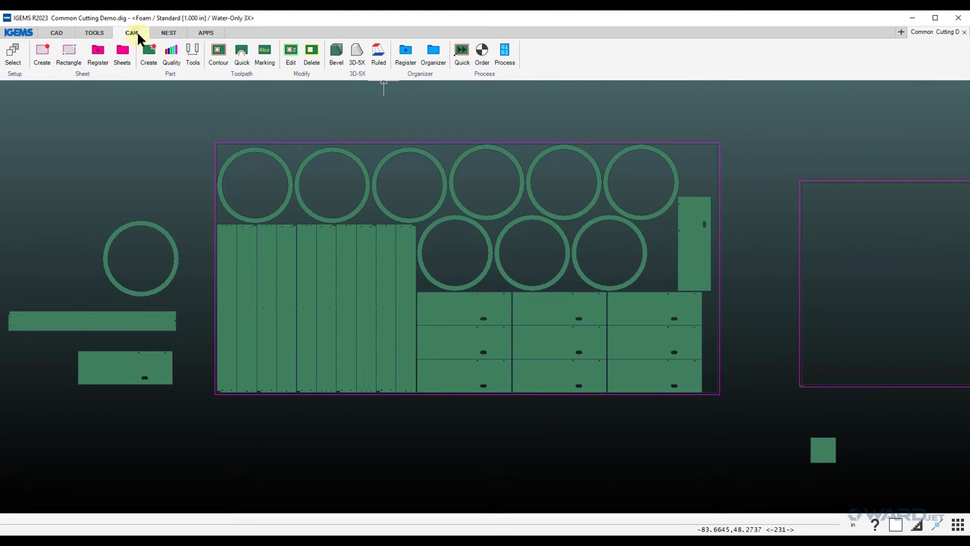
left_click(234, 68)
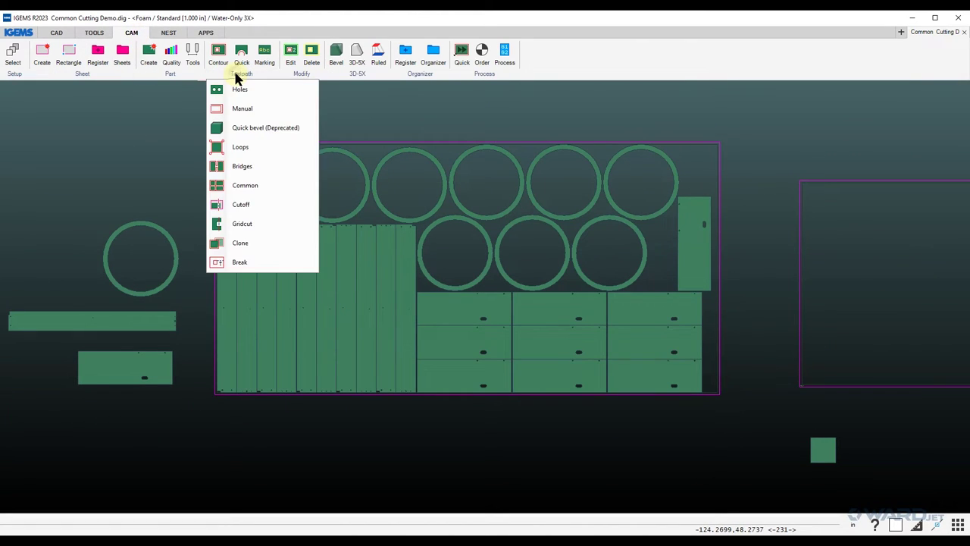
left_click(242, 185)
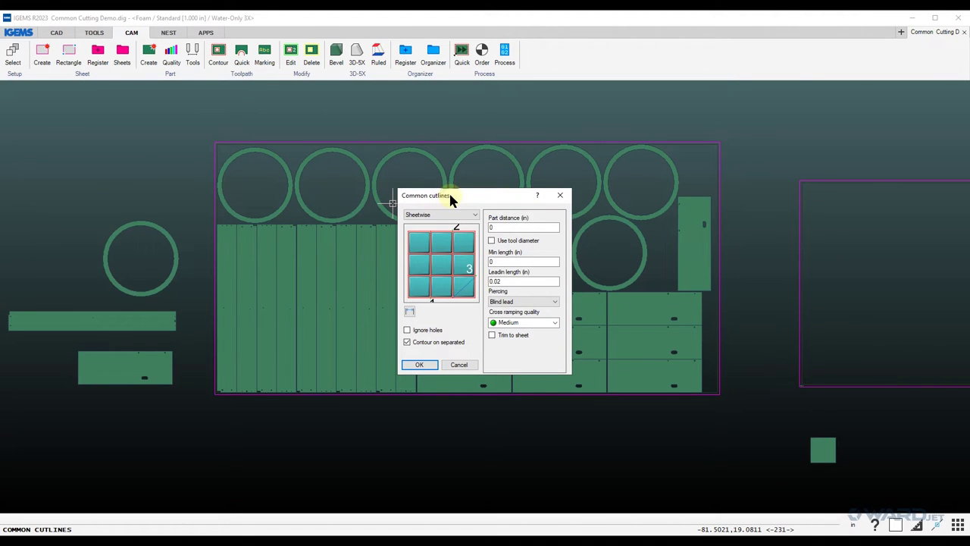
left_click(440, 215)
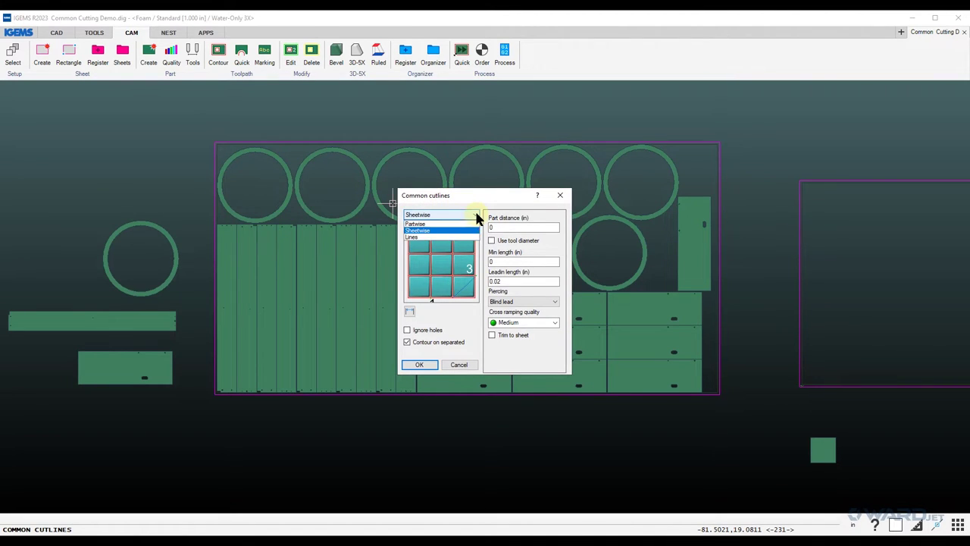
left_click(422, 224)
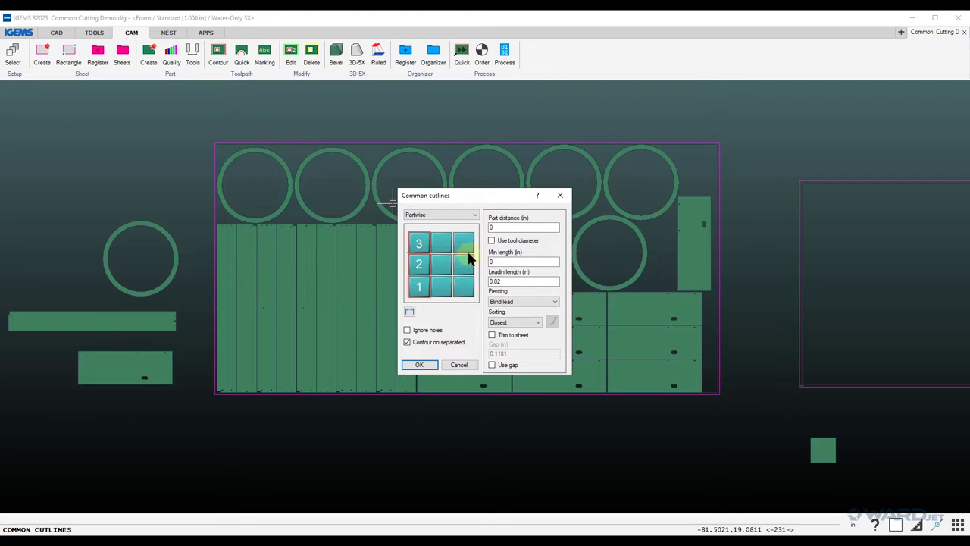
left_click(429, 213)
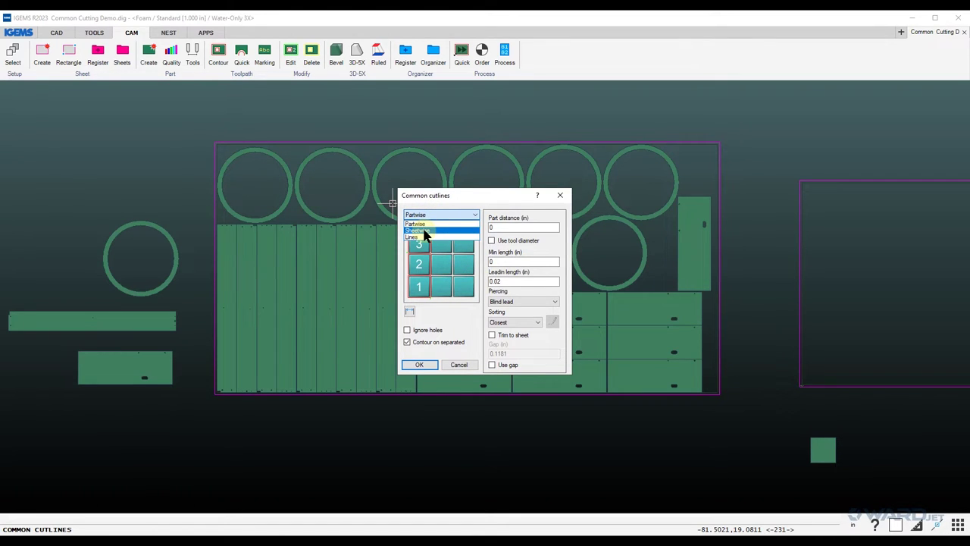
left_click(424, 230)
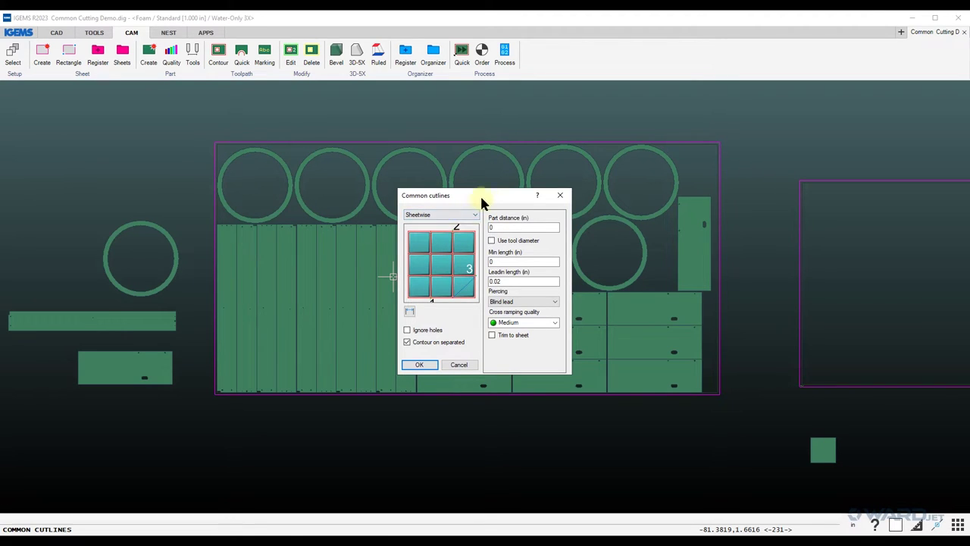
Close Common cutlines without applying, switch to the 0.007 cutting parameters, and open the Quick toolpath list.
left_click(491, 240)
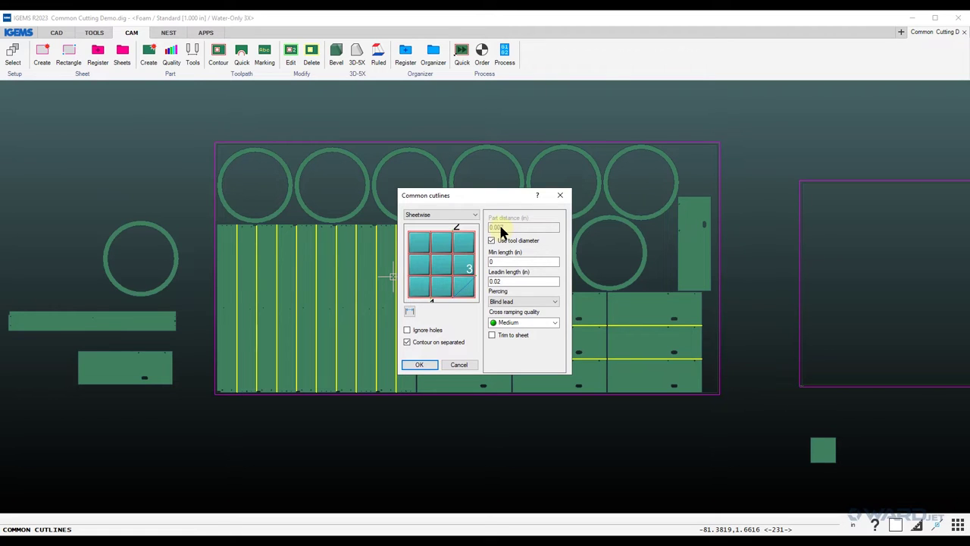
left_click(458, 365)
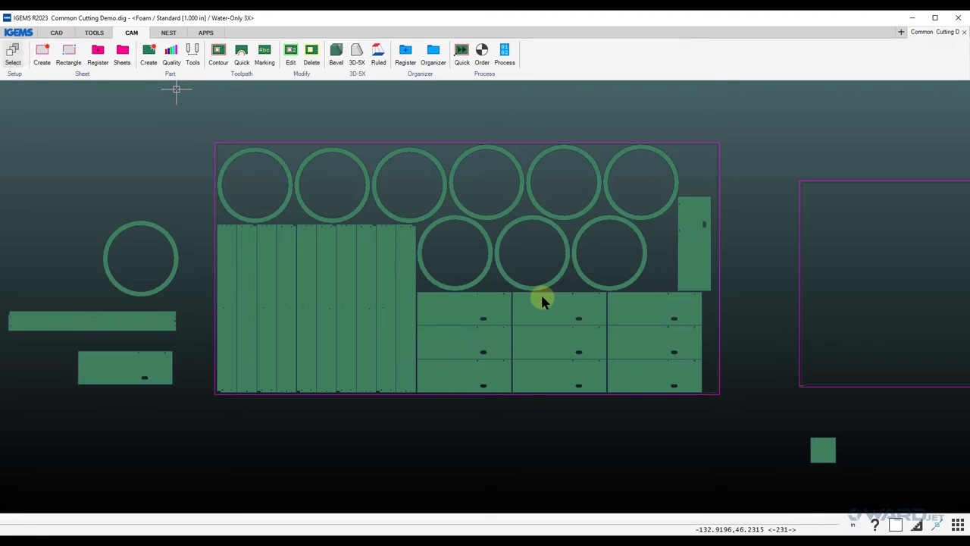
left_click(466, 262)
left_click(418, 299)
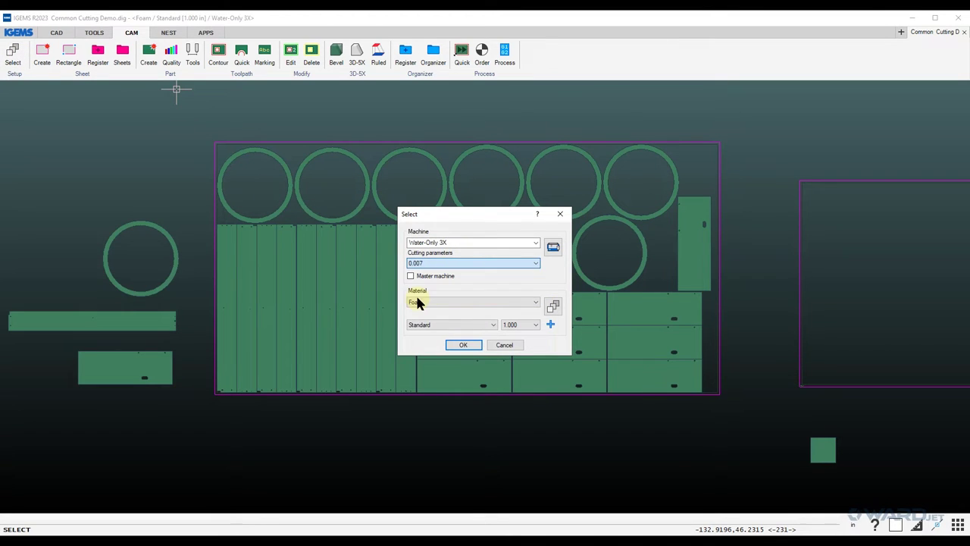
left_click(463, 345)
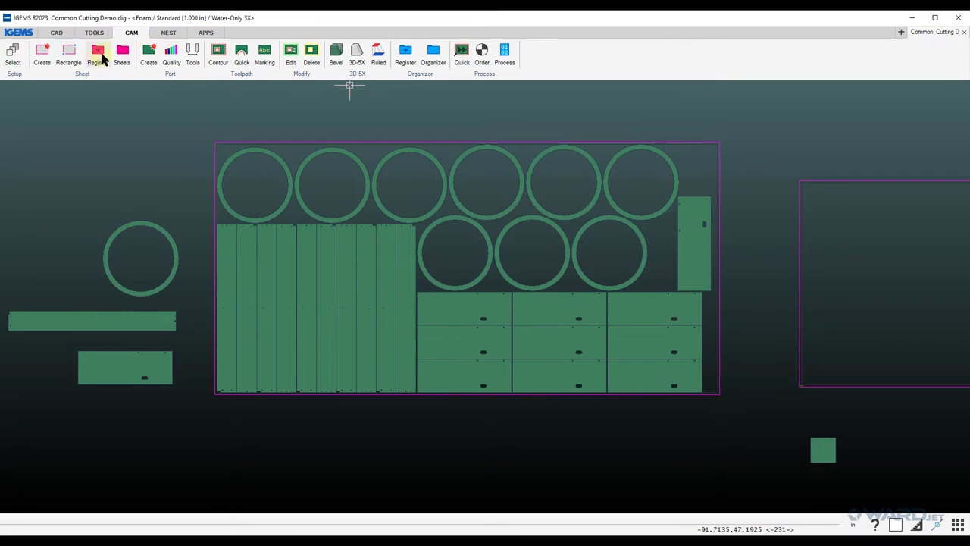
left_click(220, 63)
In Common cutlines, base the part gap on tool diameter and measure the 0.007 in shortest distance.
left_click(234, 186)
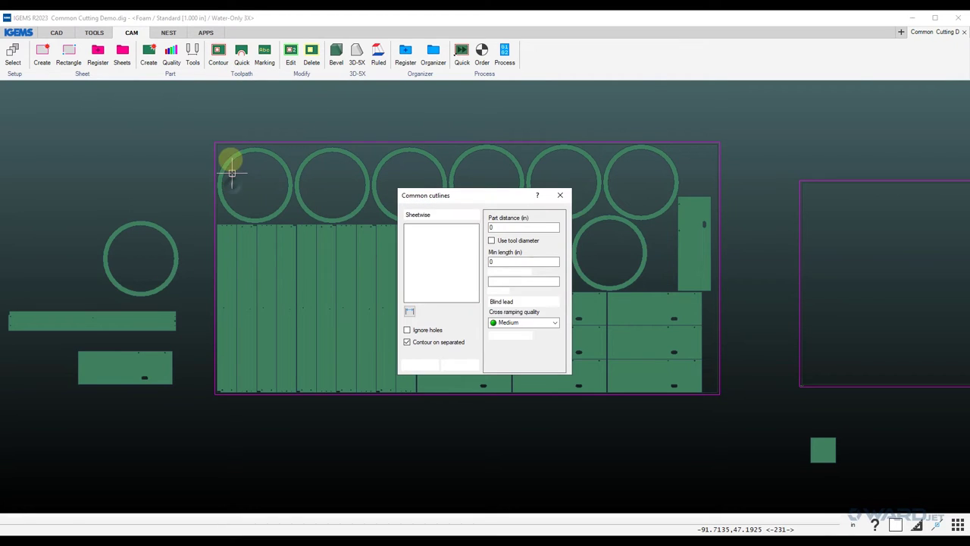
left_click(492, 241)
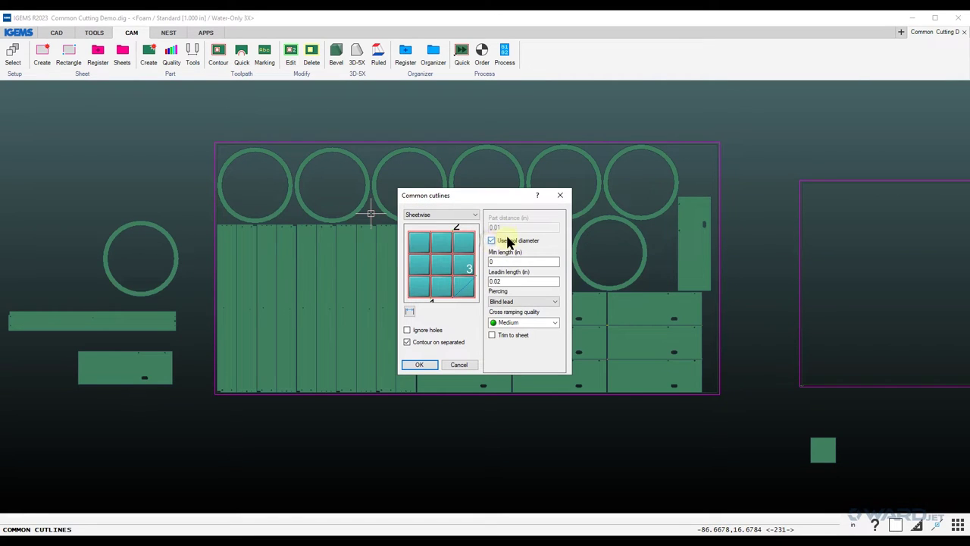
left_click(410, 310)
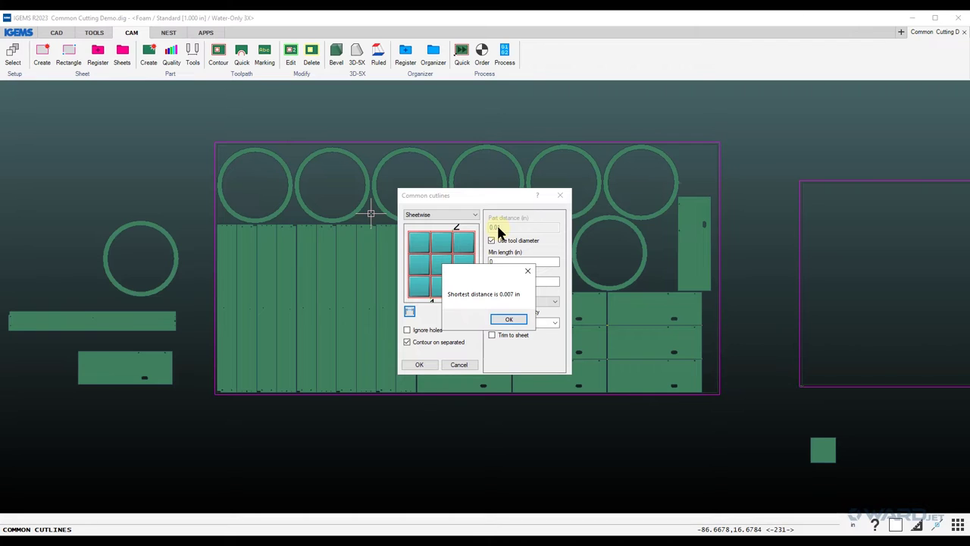
left_click(513, 322)
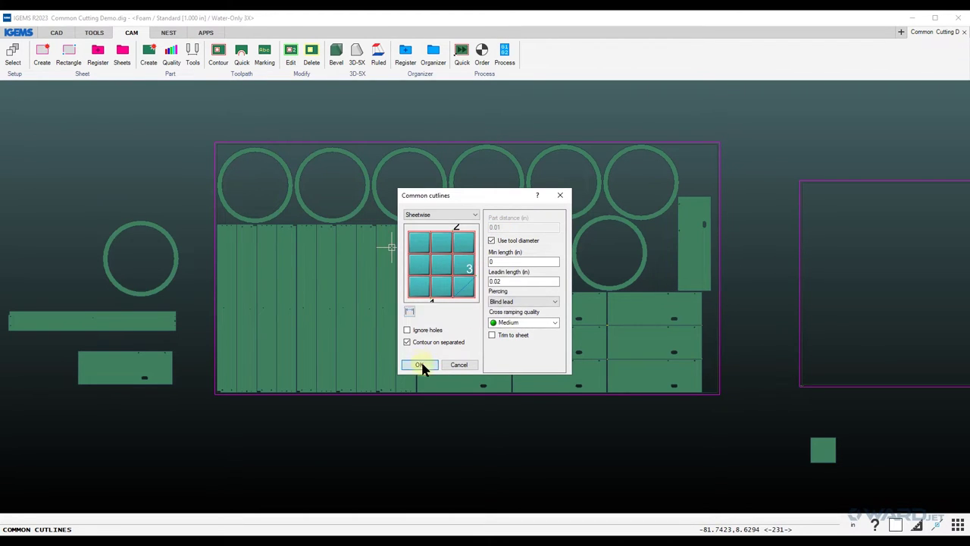
Apply common cutlines to all parts on the sheet, accept the parts-too-close warning, and inspect the toolpaths.
left_click(419, 365)
mouse_move(199, 117)
left_mouse_down()
mouse_move(266, 195)
mouse_move(717, 422)
mouse_move(748, 427)
left_mouse_up()
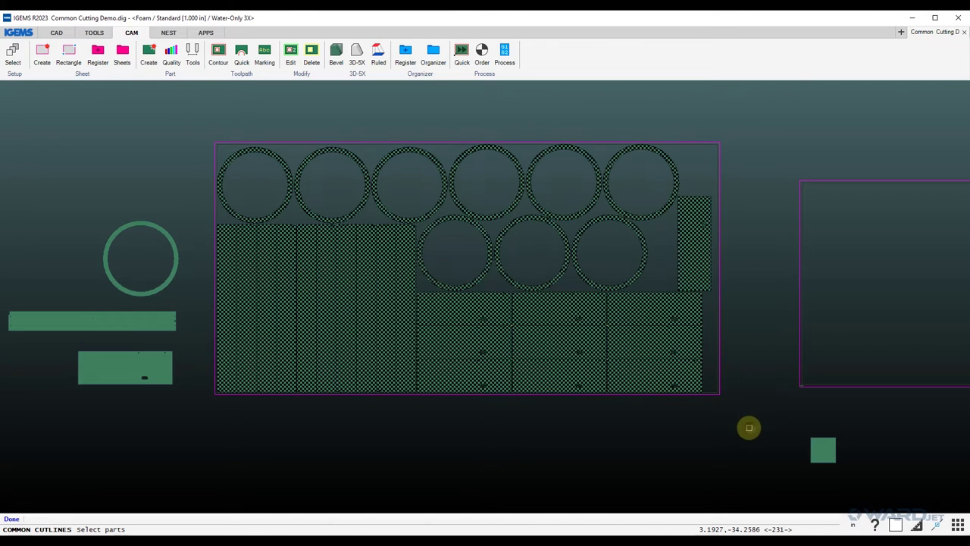
right_click(749, 427)
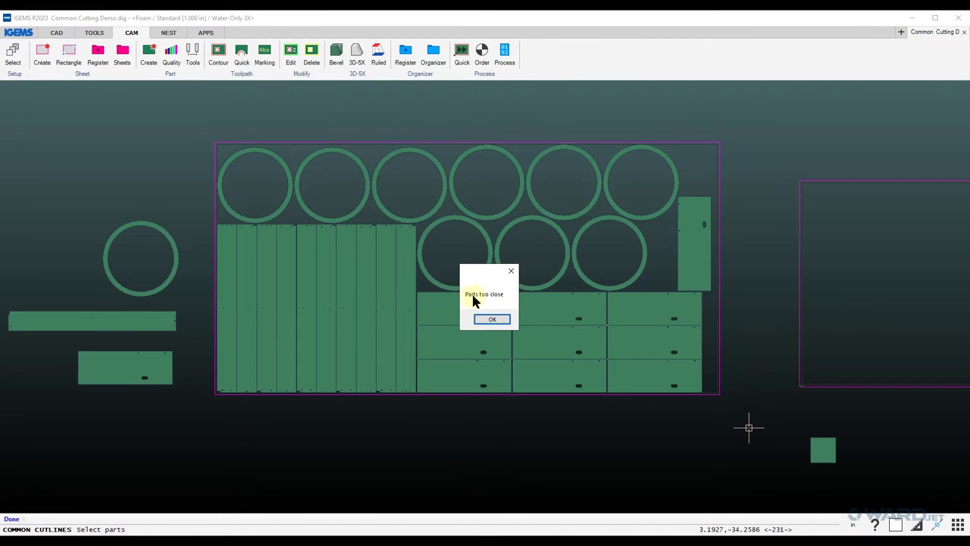
left_click(494, 319)
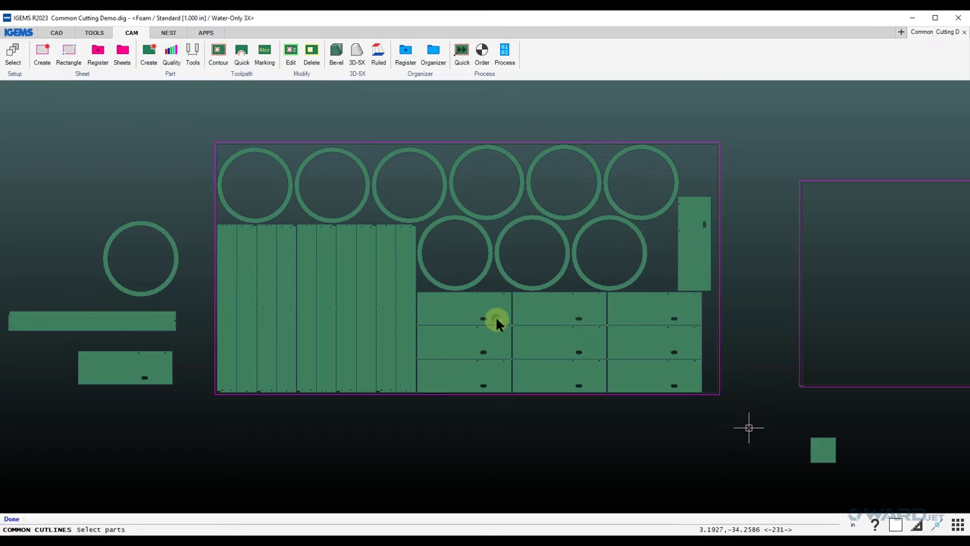
scroll(383, 221, "up", 6)
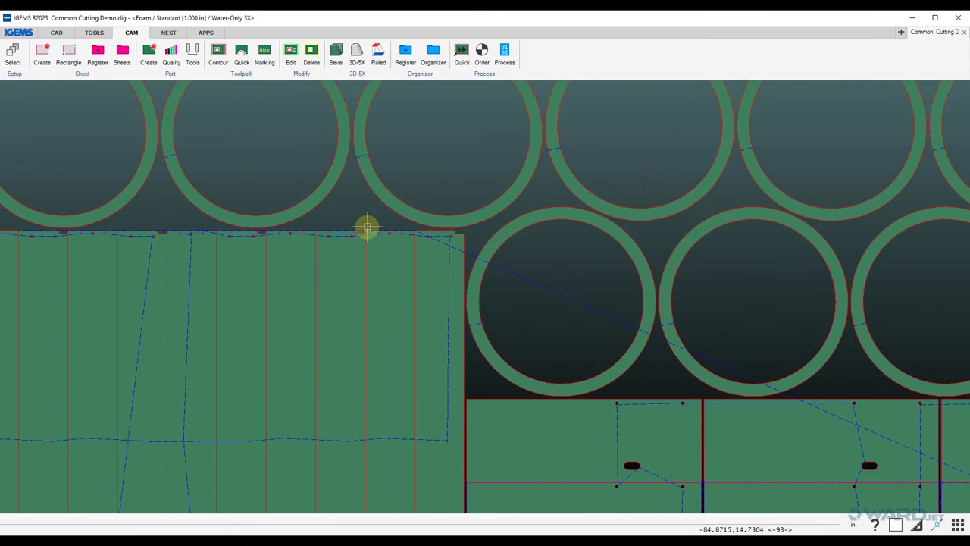
scroll(358, 244, "up", 5)
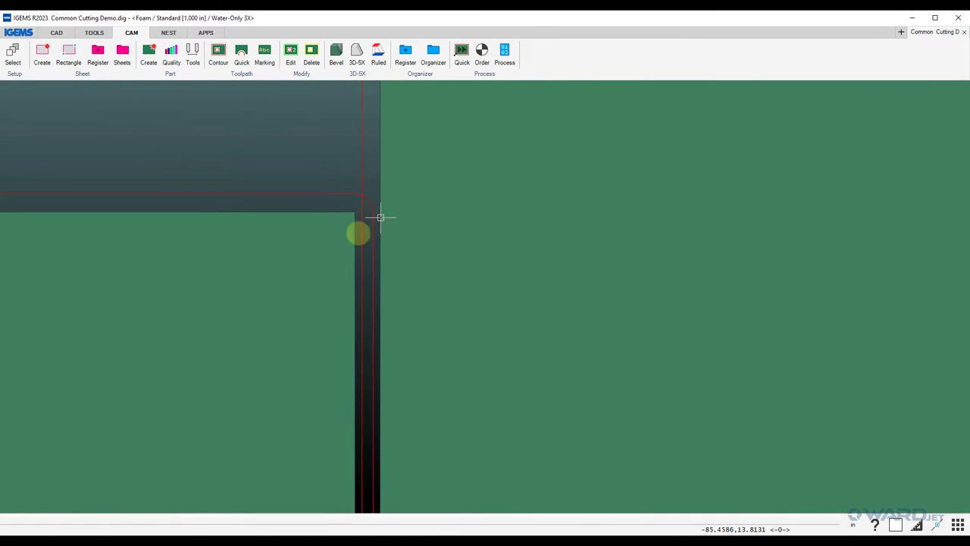
scroll(392, 359, "down", 3)
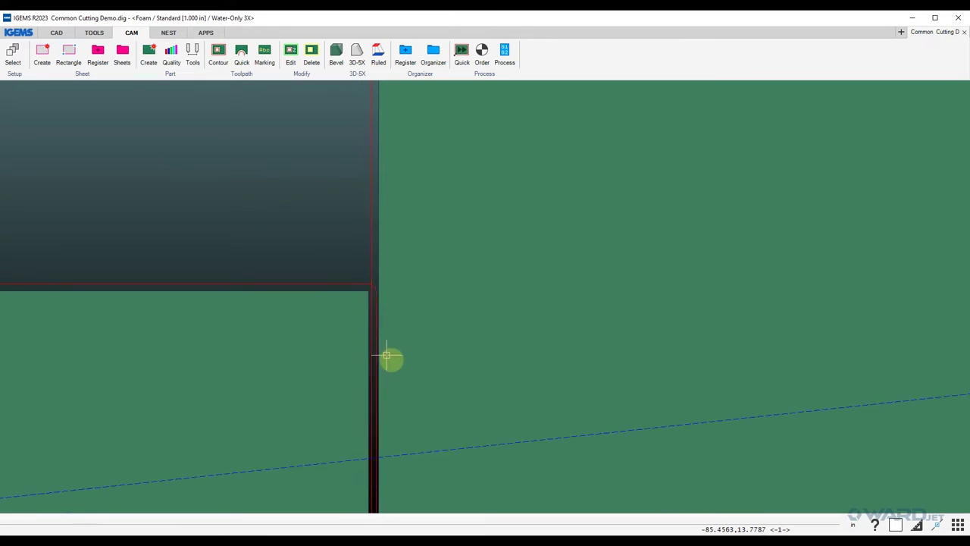
scroll(414, 354, "down", 6)
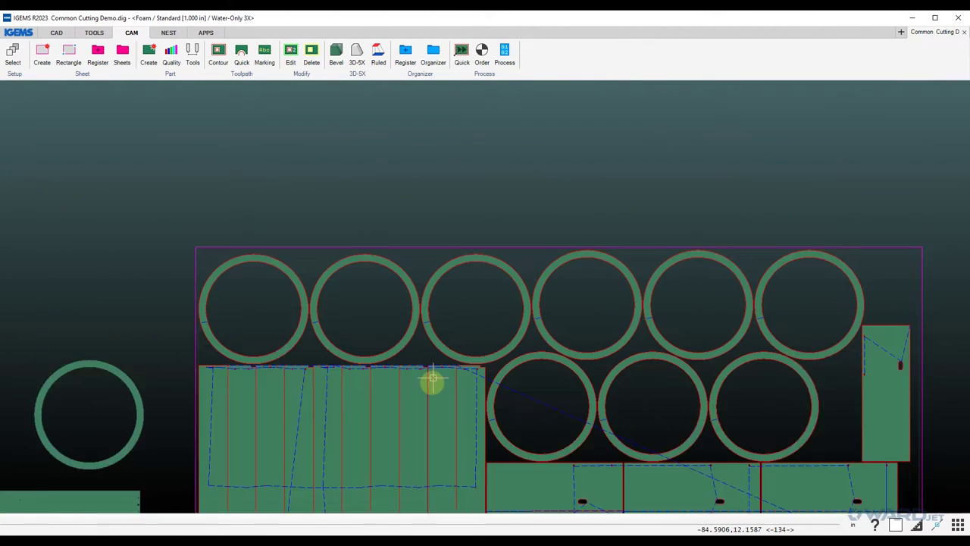
scroll(372, 303, "down", 3)
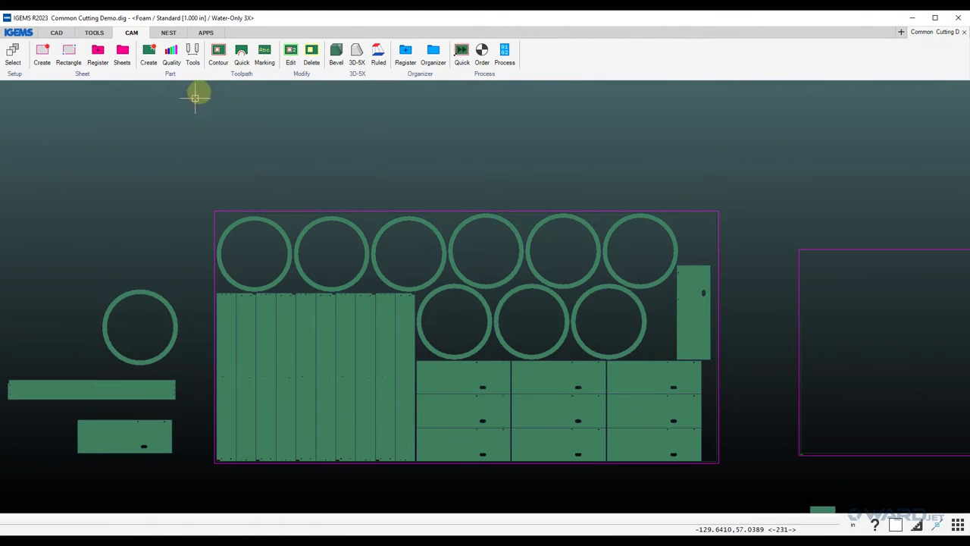
left_click(240, 70)
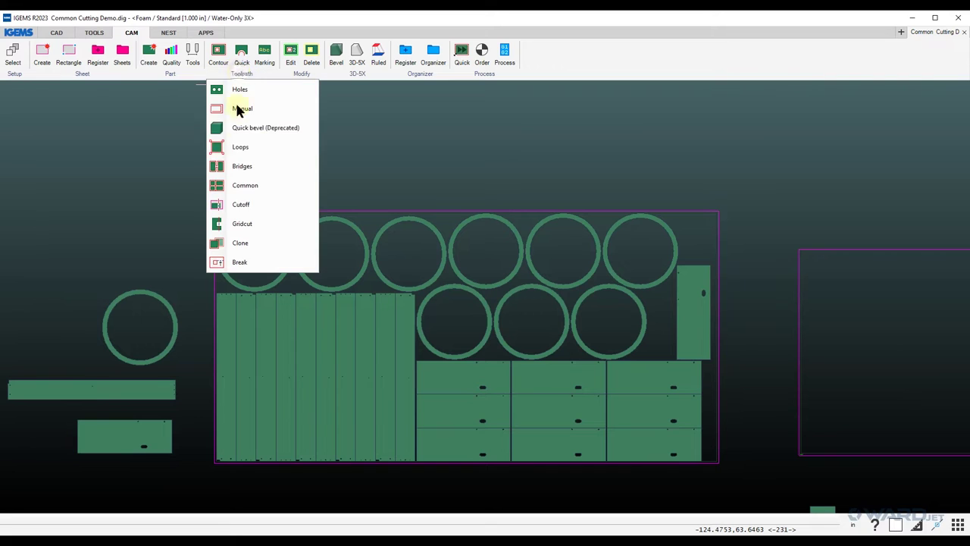
left_click(231, 185)
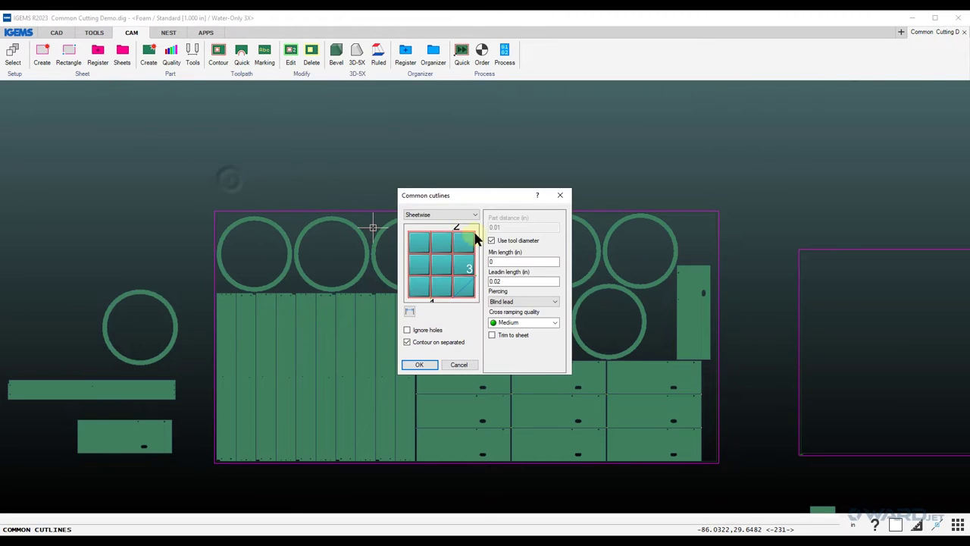
left_click(410, 311)
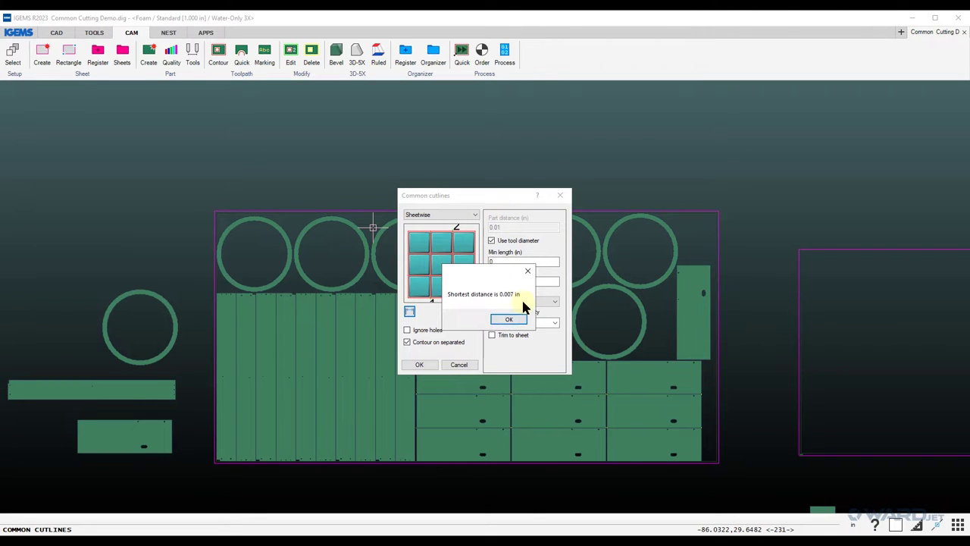
left_click(510, 324)
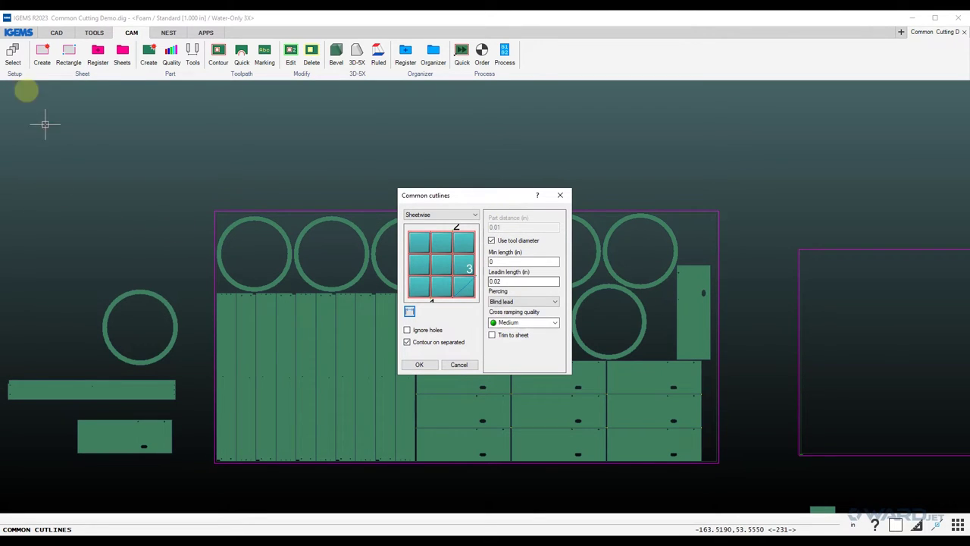
left_click(491, 241)
left_click(509, 228)
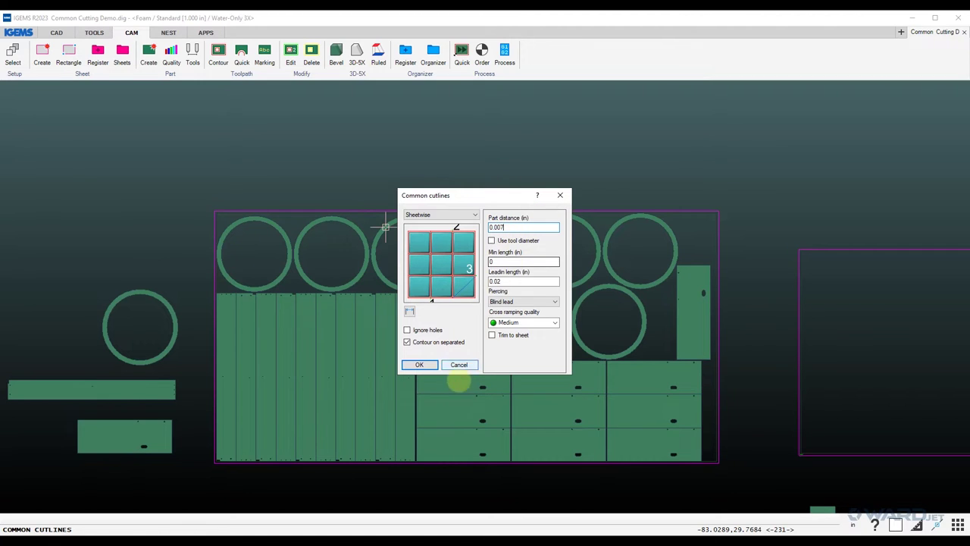
left_click(458, 366)
Switch to the 0.007 cutting parameters and open the Common cutlines settings from Quick toolpaths.
left_click(12, 55)
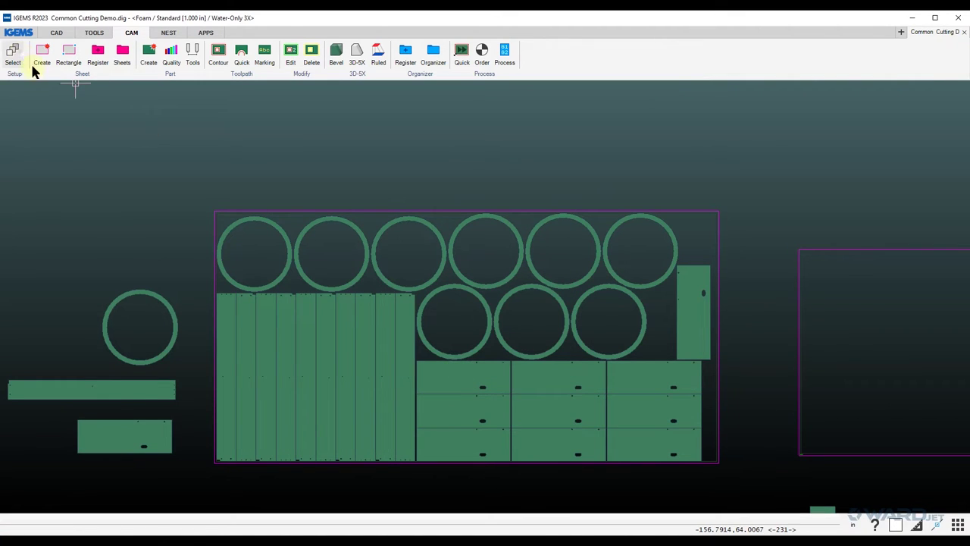
left_click(475, 262)
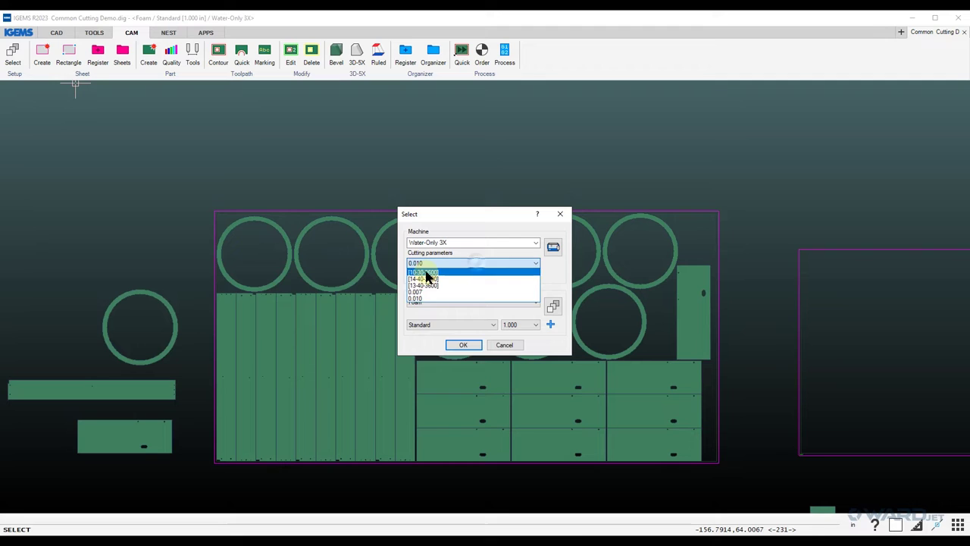
left_click(423, 294)
left_click(460, 345)
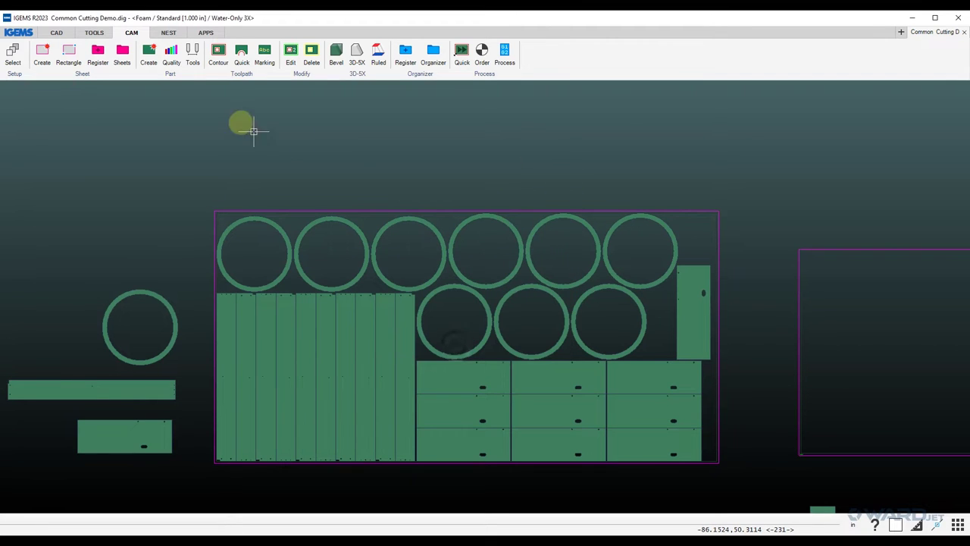
left_click(238, 66)
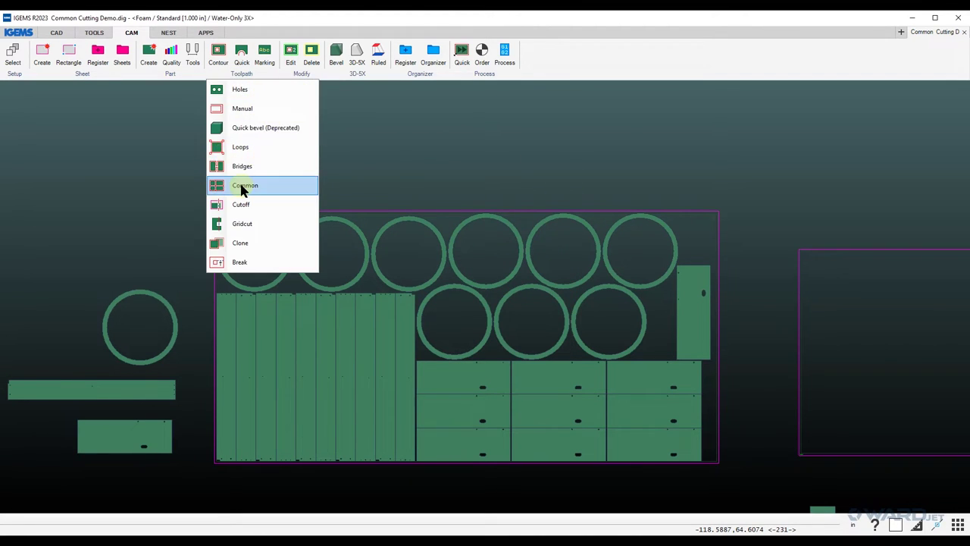
left_click(241, 185)
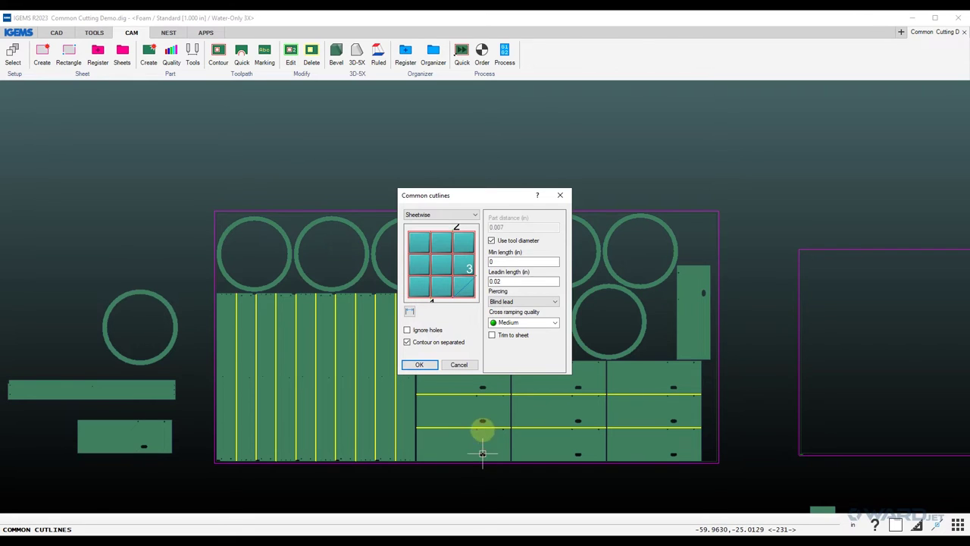
Look over the Min length and Leadin length values, keeping Blind lead piercing.
left_click(426, 332)
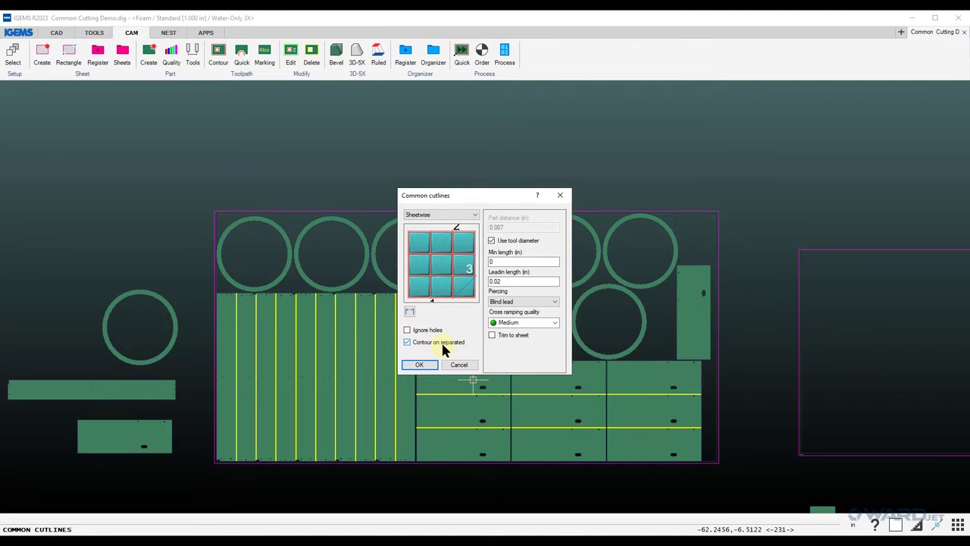
left_click(517, 260)
left_click_drag(516, 281, 488, 283)
left_click(500, 301)
left_click(499, 305)
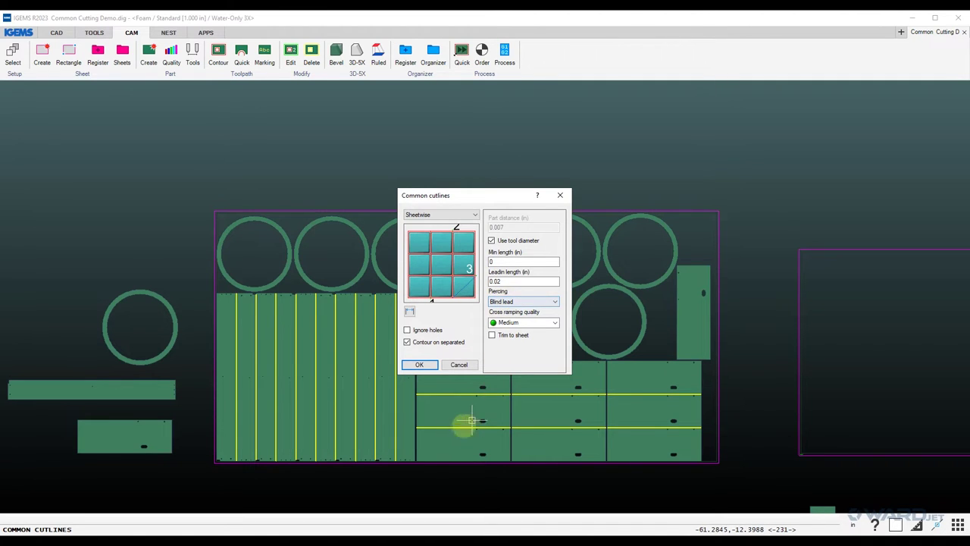
double_click(500, 281)
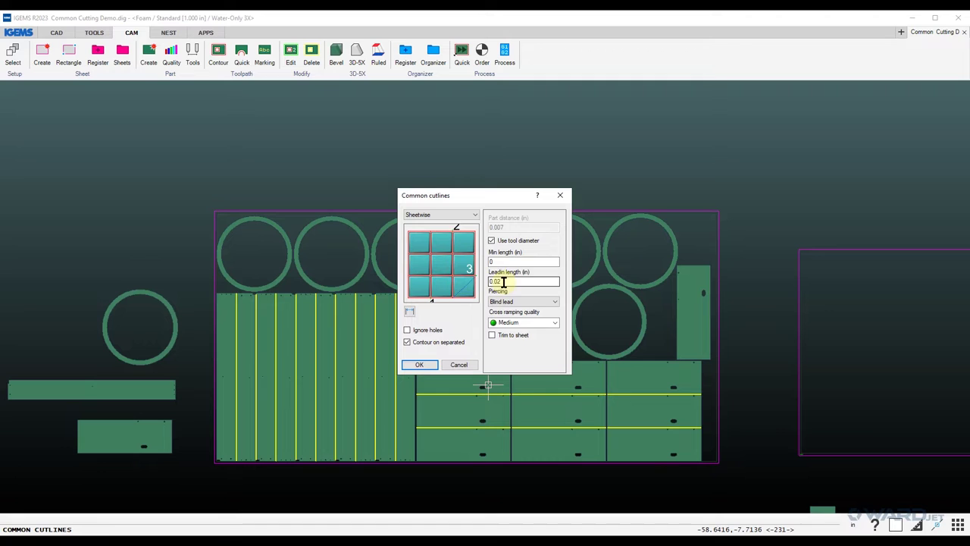
left_click(521, 303)
left_click(521, 305)
Move the Common cutlines dialog aside to view the nested sheet.
left_click_drag(493, 195, 826, 228)
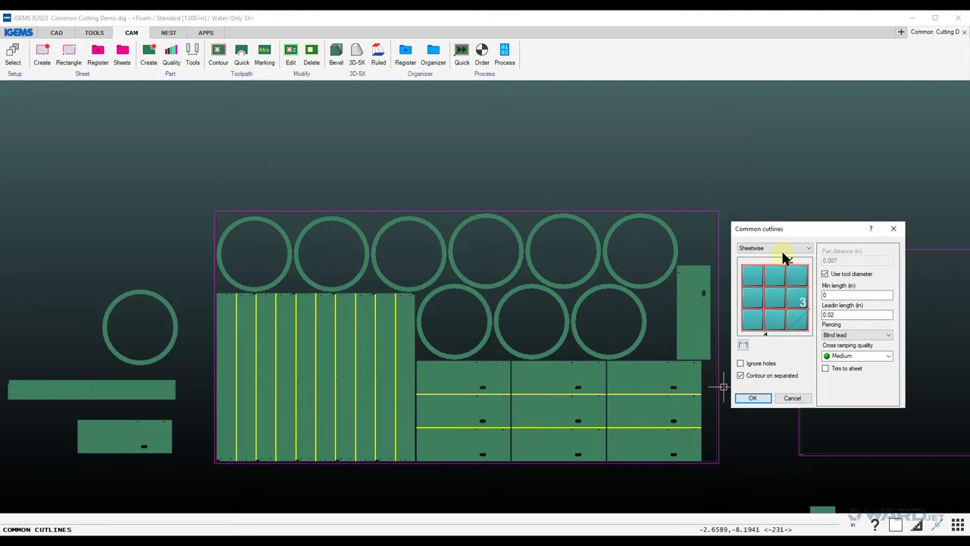
left_click_drag(775, 232, 584, 235)
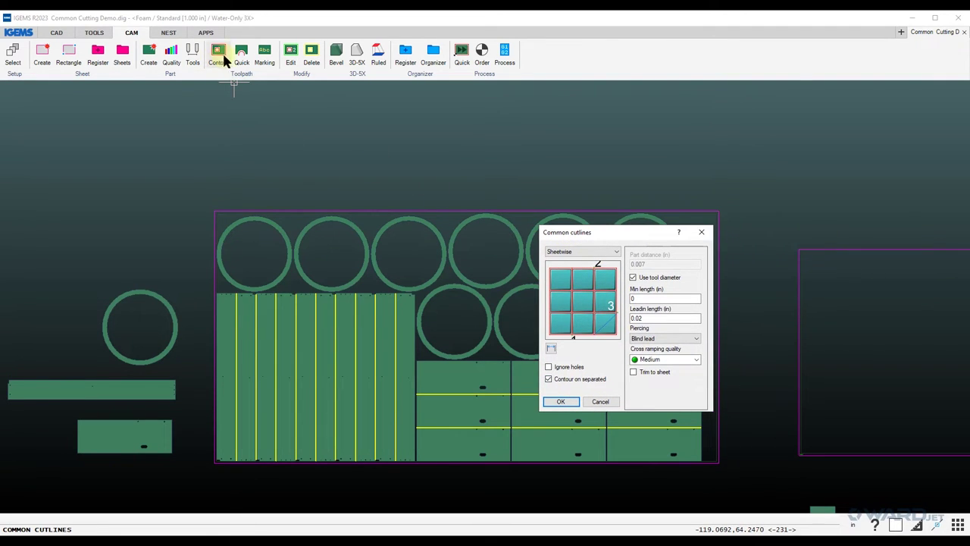
mouse_move(267, 237)
left_mouse_down()
mouse_move(256, 225)
mouse_move(301, 236)
left_mouse_up()
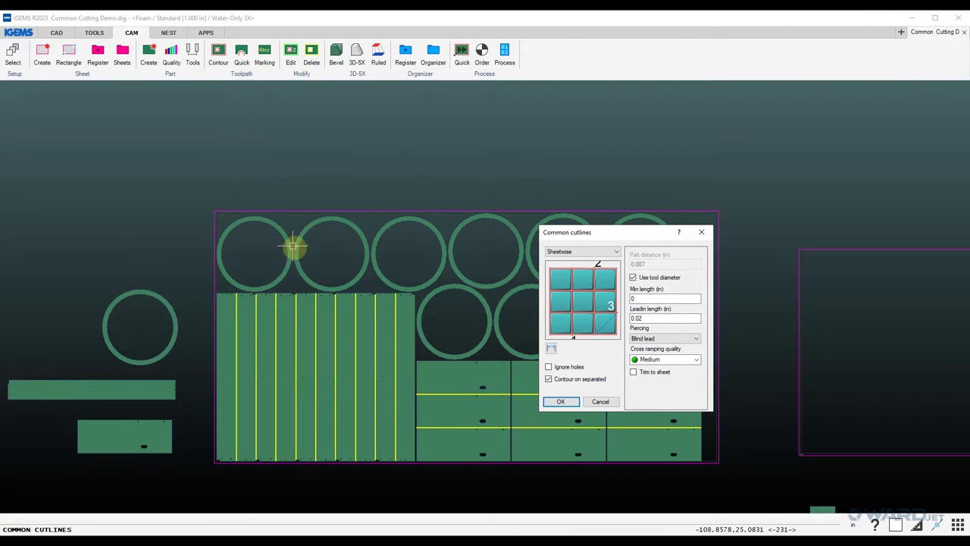
Cancel the common cutline preview and review the Contour internal and corner lead settings without changes.
left_click(600, 402)
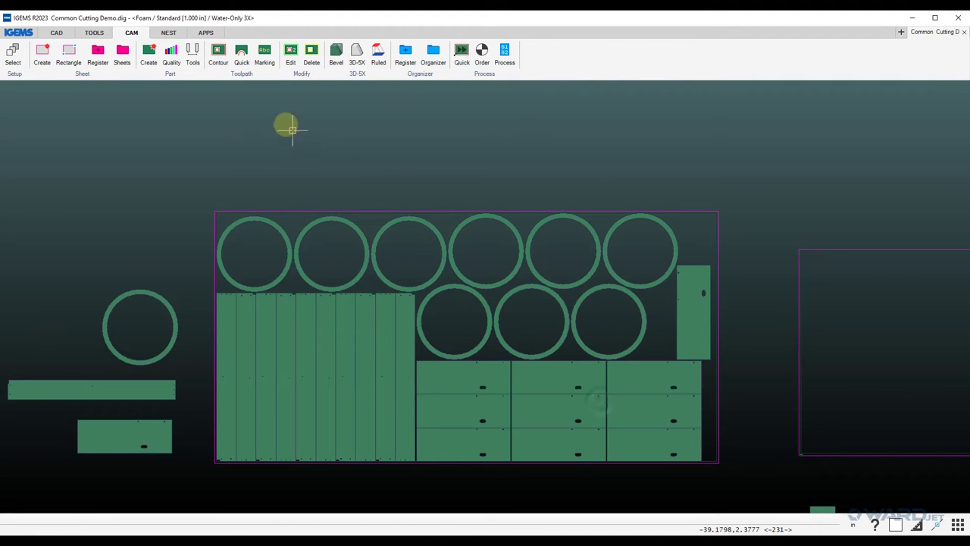
left_click(218, 55)
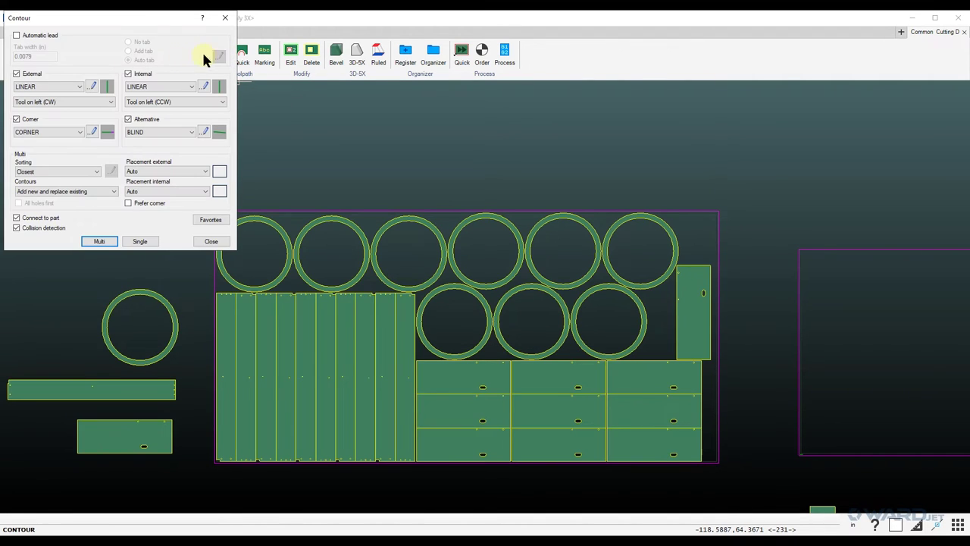
left_click_drag(161, 25, 239, 96)
left_click(279, 157)
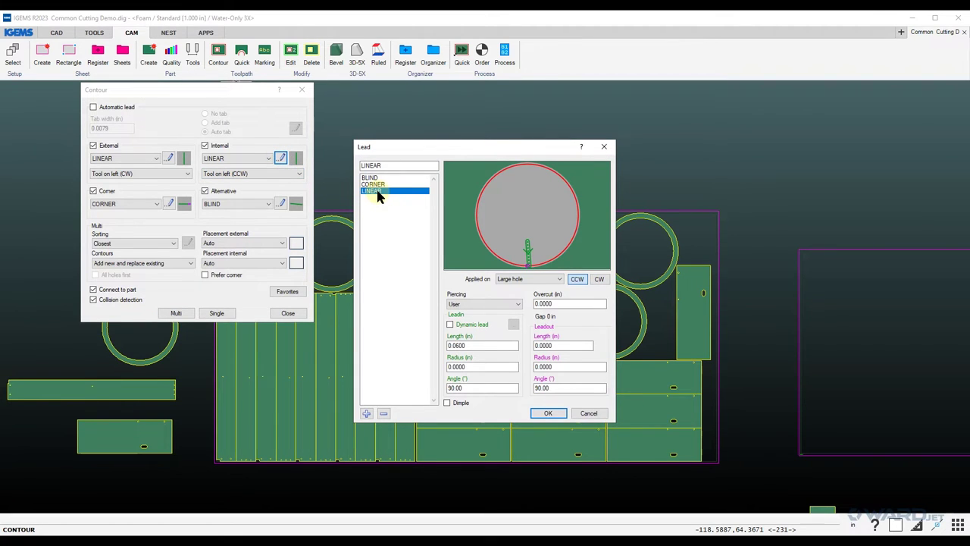
left_click(467, 346)
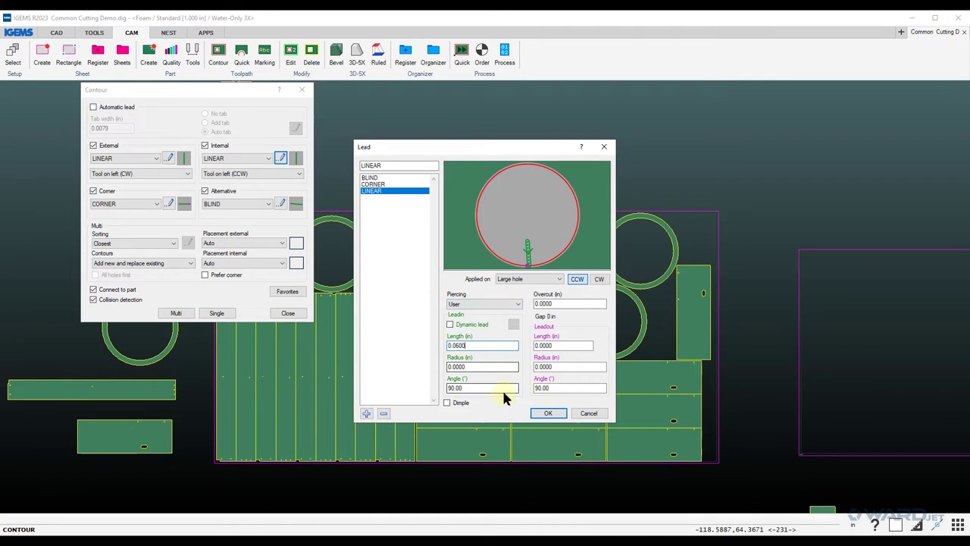
left_click(581, 412)
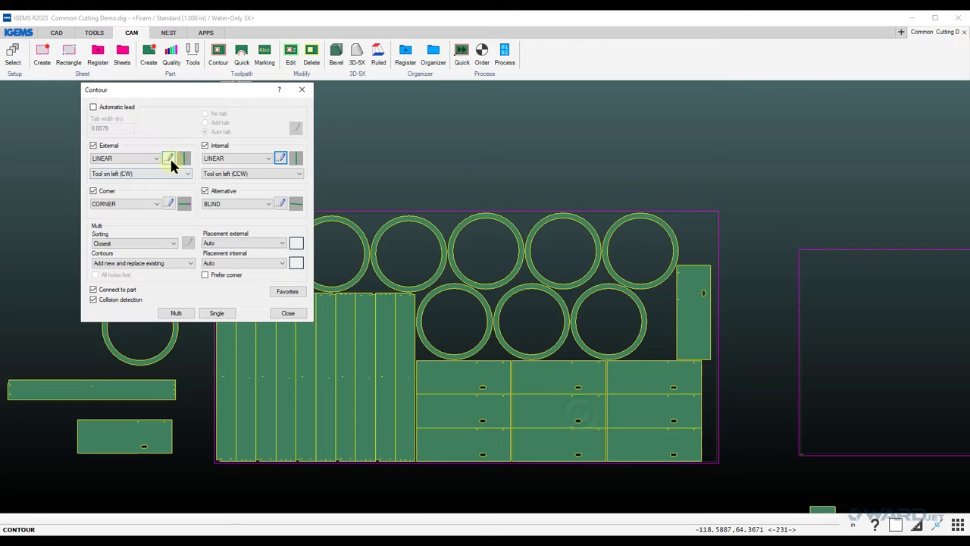
left_click(168, 203)
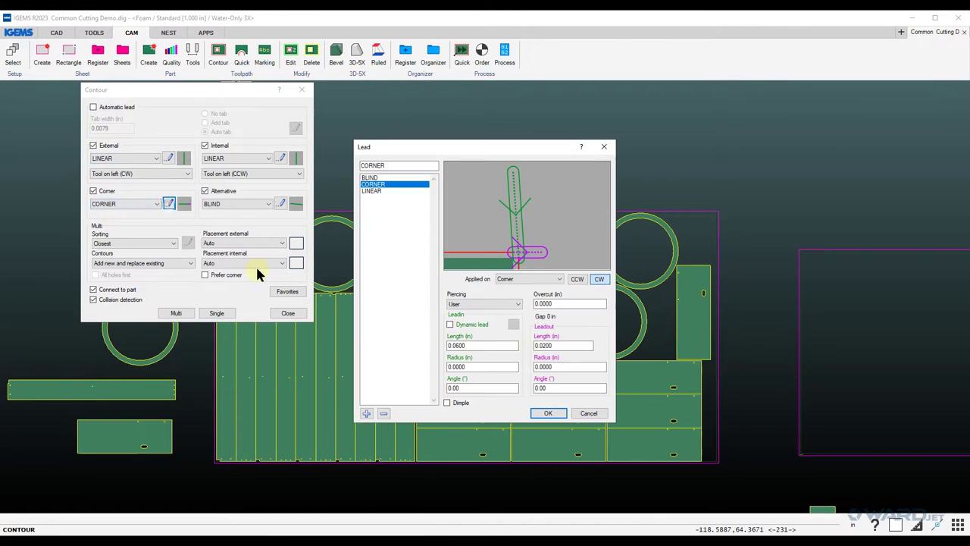
left_click(587, 413)
left_click(287, 313)
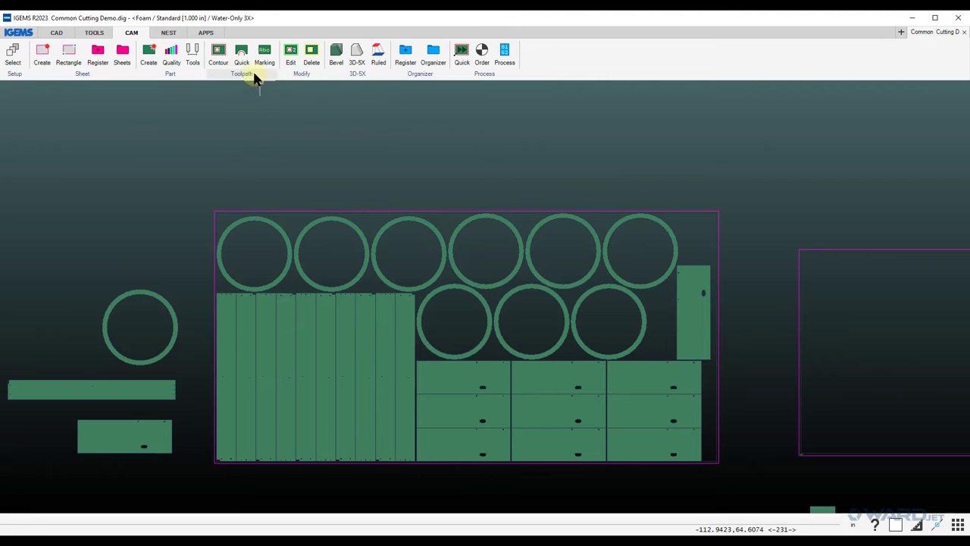
left_click(251, 68)
In Common cutlines, toggle Contour on separated off and back on, and set Min length to 8.
left_click(242, 185)
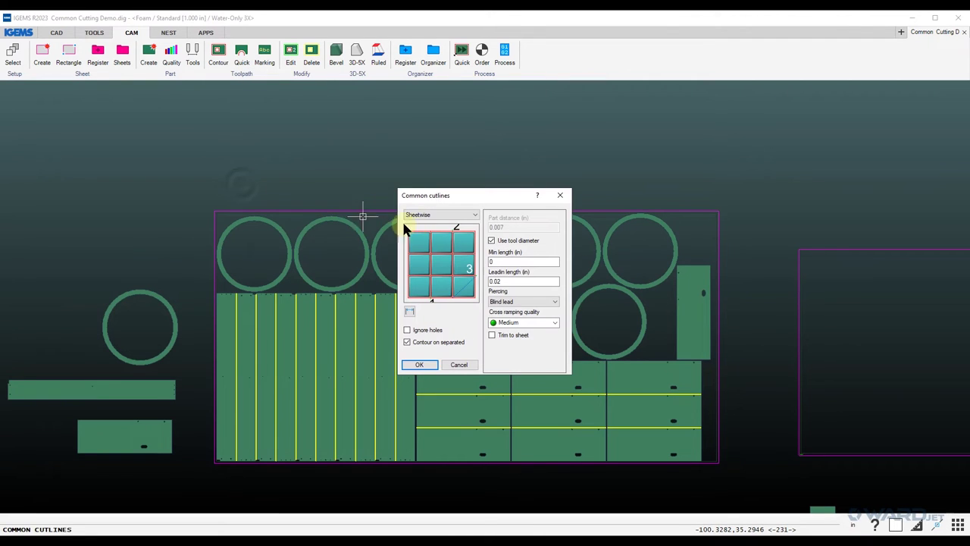
left_click(424, 342)
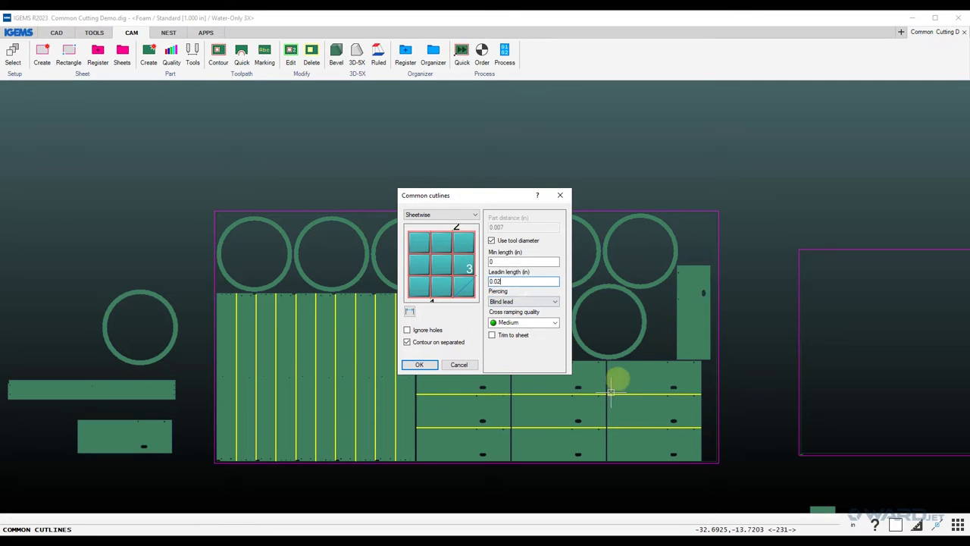
left_click(524, 281)
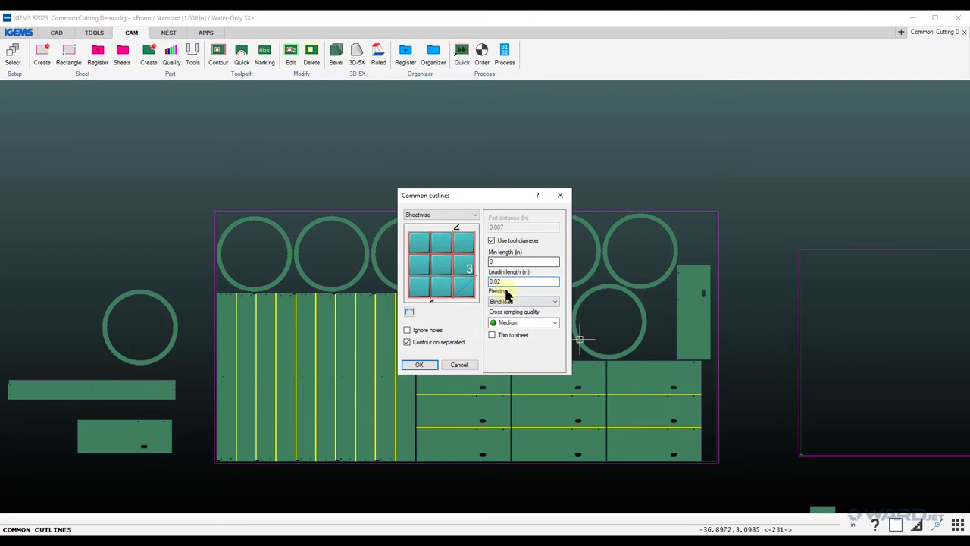
left_click(428, 341)
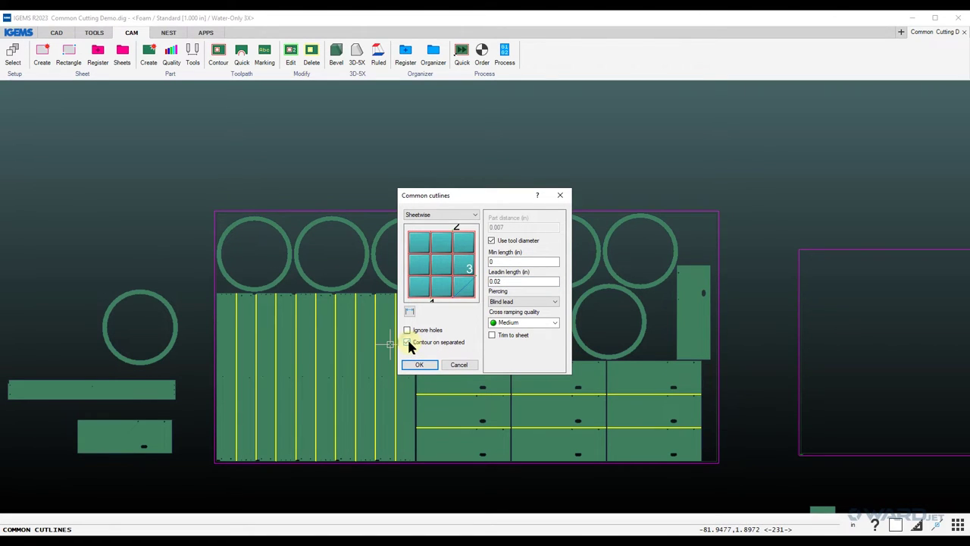
left_click(408, 343)
double_click(494, 263)
left_click_drag(485, 197, 530, 124)
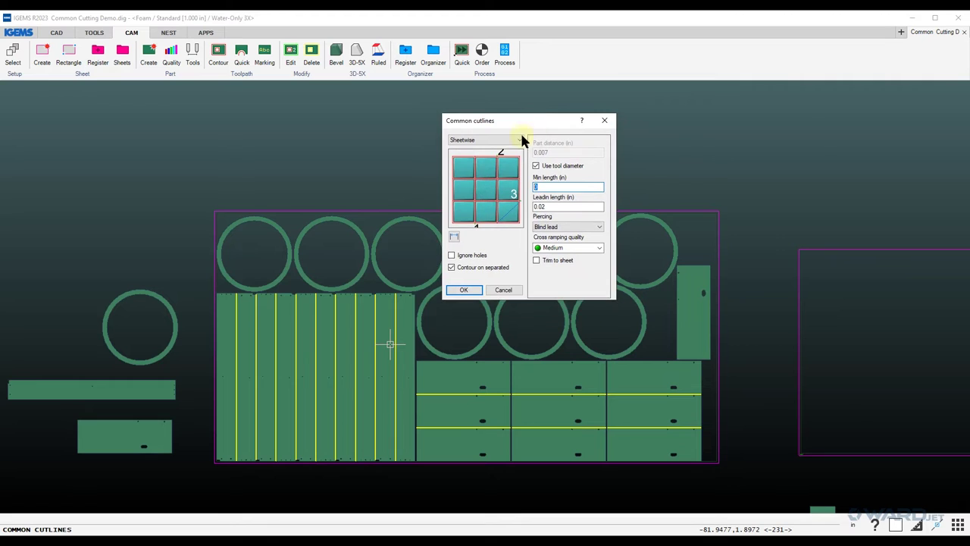
left_click(559, 206)
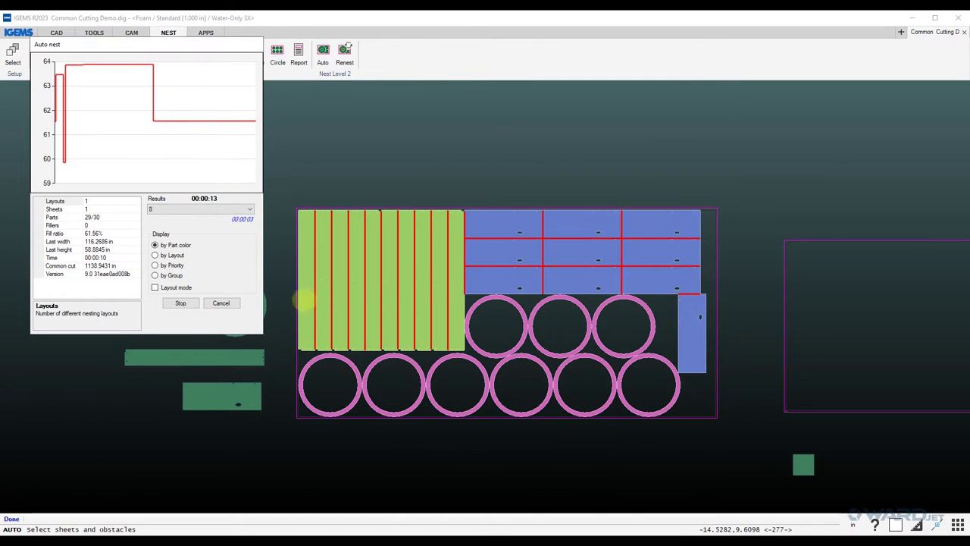
Stop the auto nest, keep its layout, and start Common cutlines from the contour toolpath list.
left_click(182, 301)
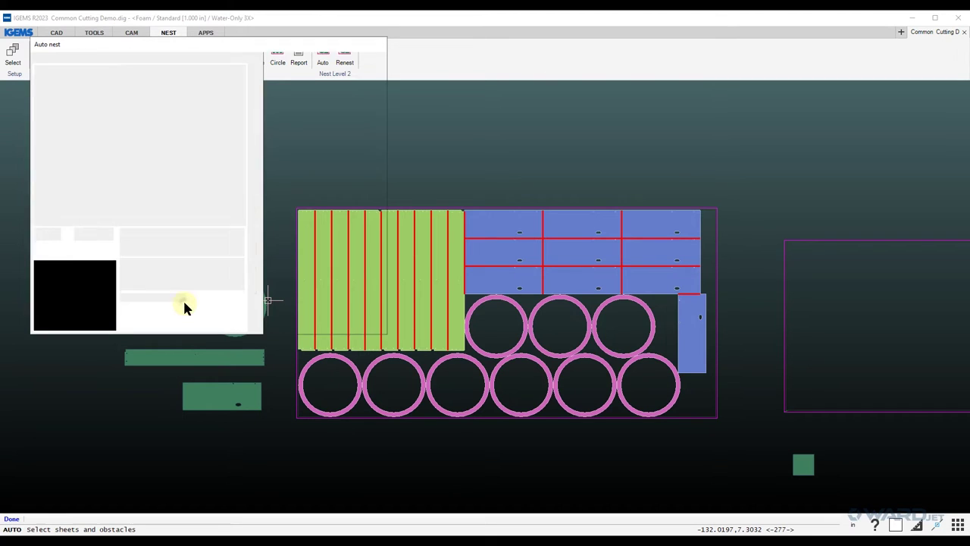
left_click(362, 326)
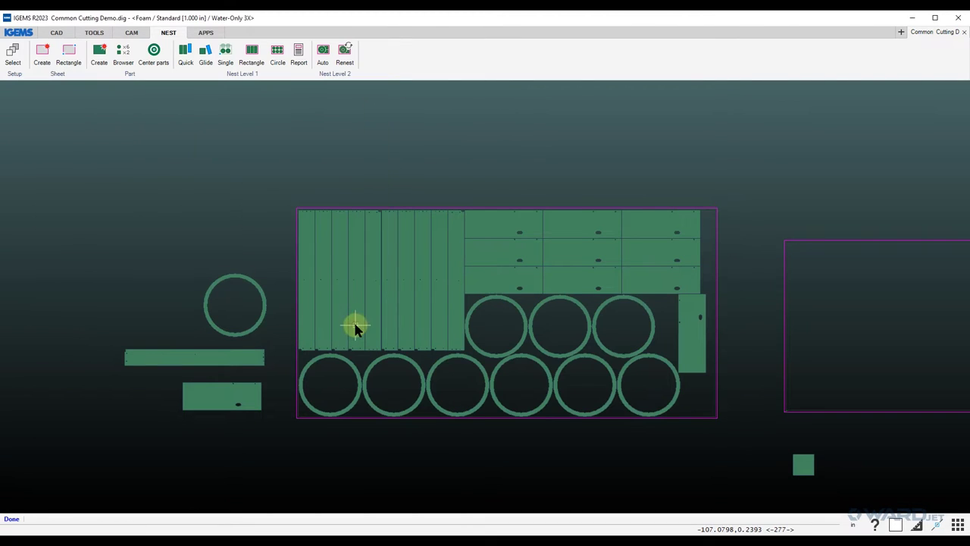
left_click(133, 33)
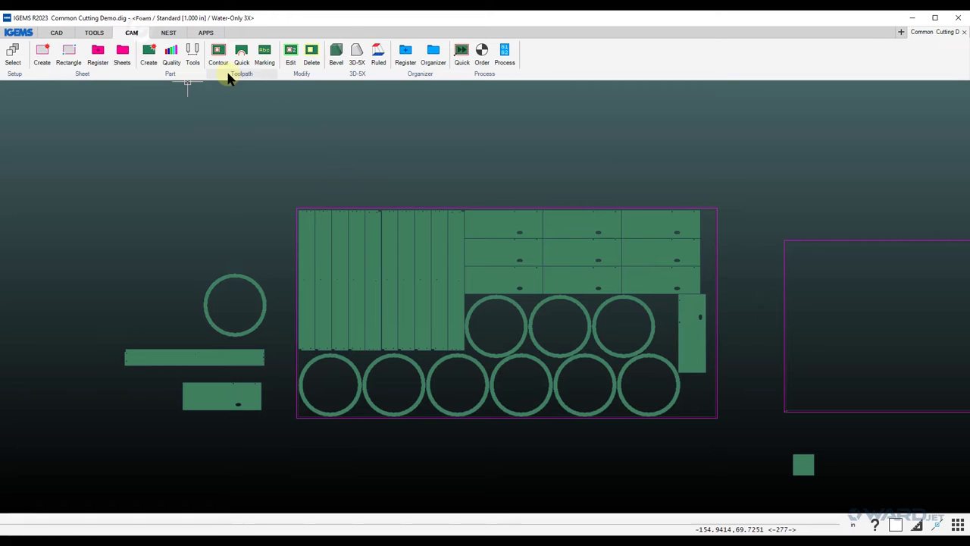
left_click(219, 65)
left_click(249, 189)
Set the Common cutlines minimum length to 8 in and zoom to inspect the preview.
left_click_drag(498, 194, 370, 151)
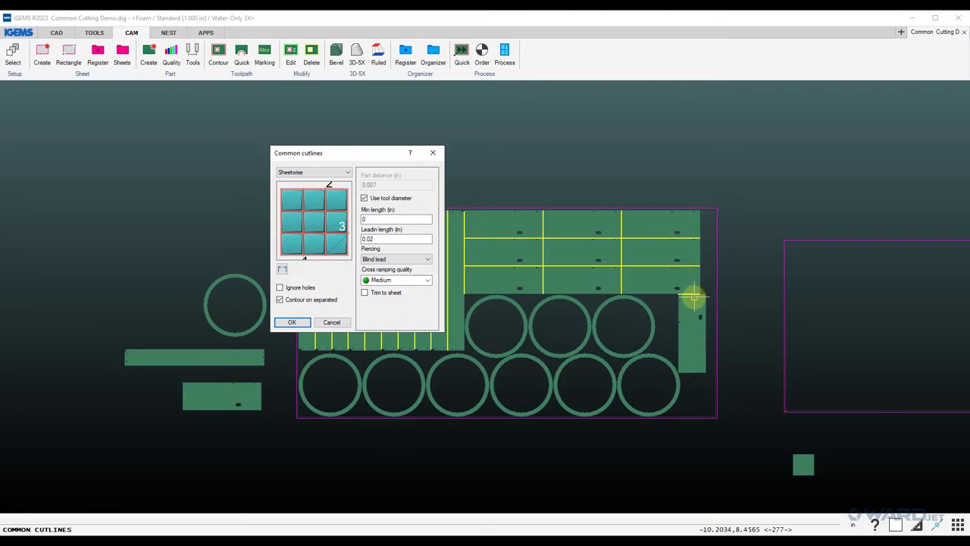
scroll(542, 295, "up", 3)
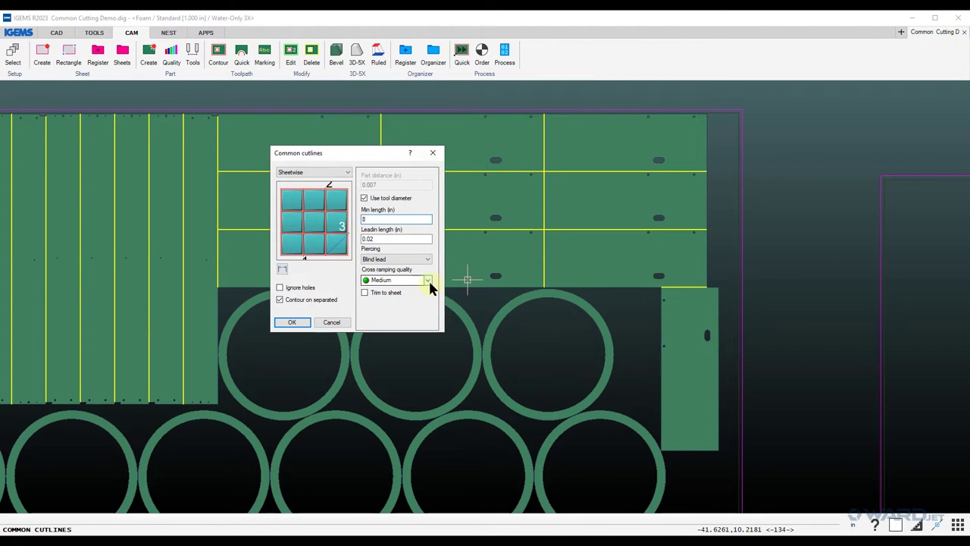
left_click(401, 239)
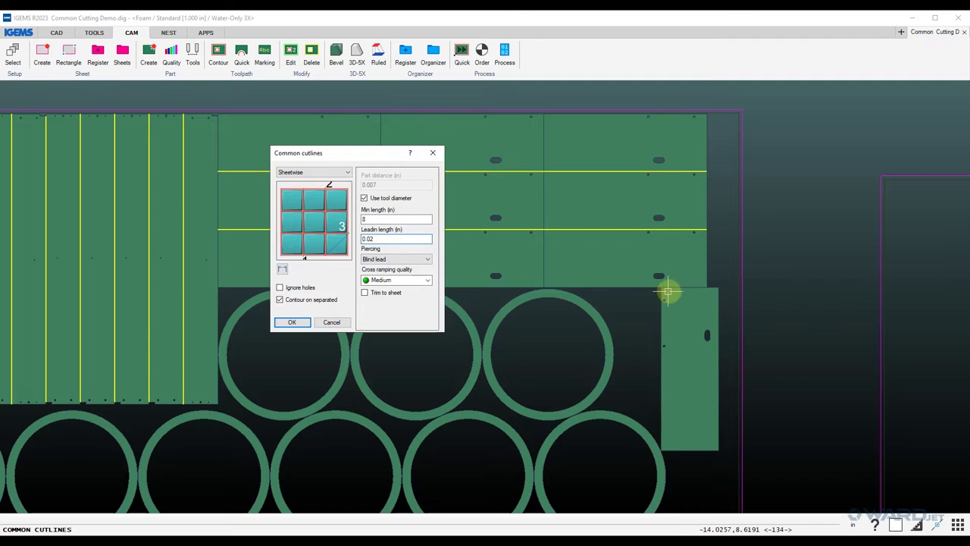
scroll(684, 286, "down", 3)
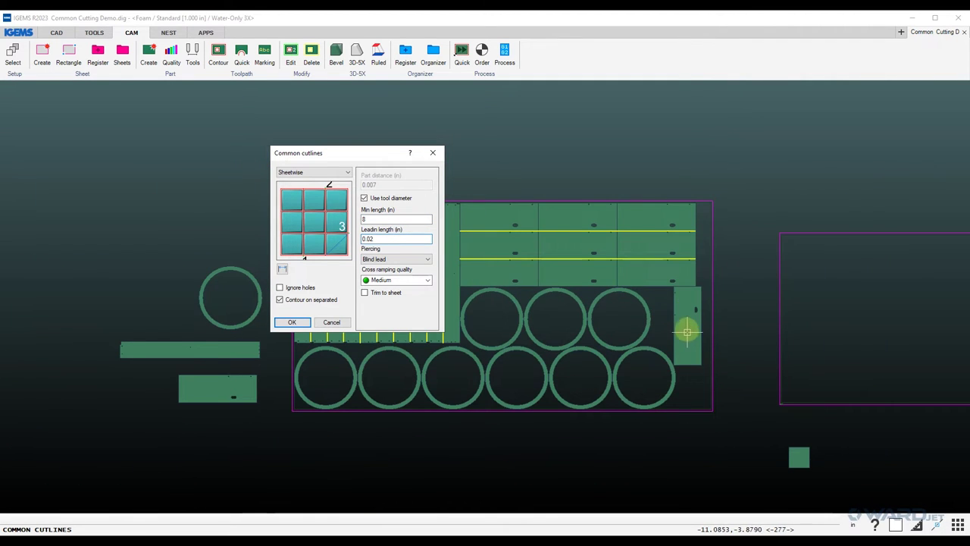
scroll(686, 327, "up", 2)
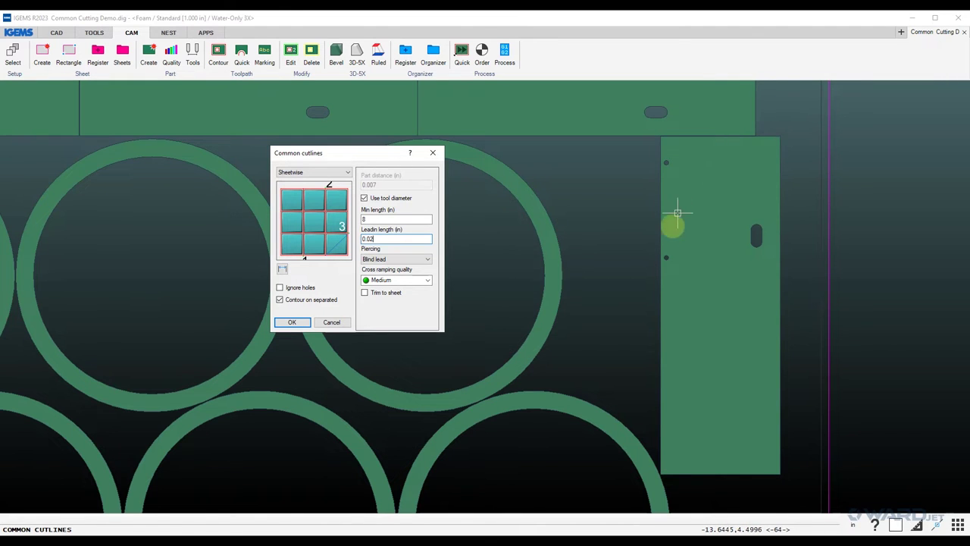
scroll(644, 288, "down", 3)
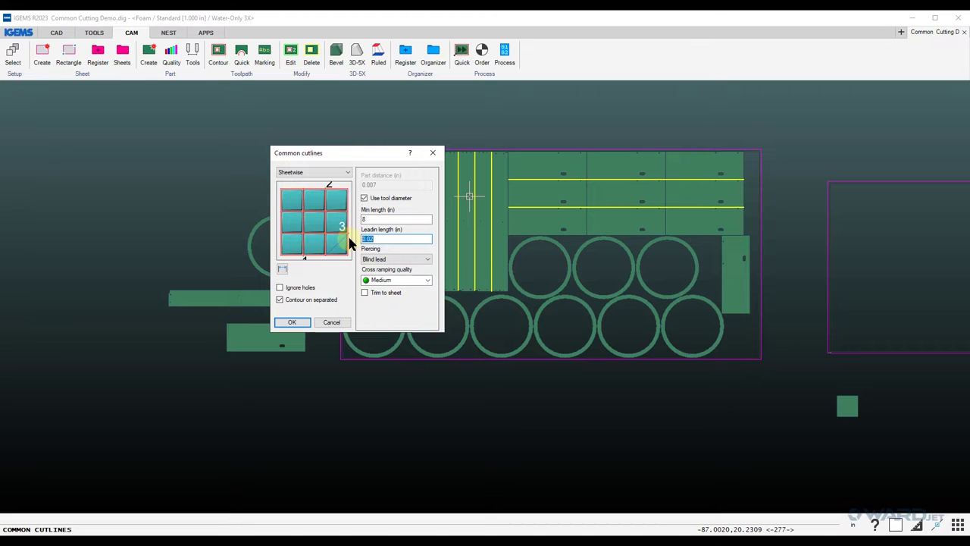
Keep Blind lead piercing and set cross ramping quality to Medium.
left_click(381, 260)
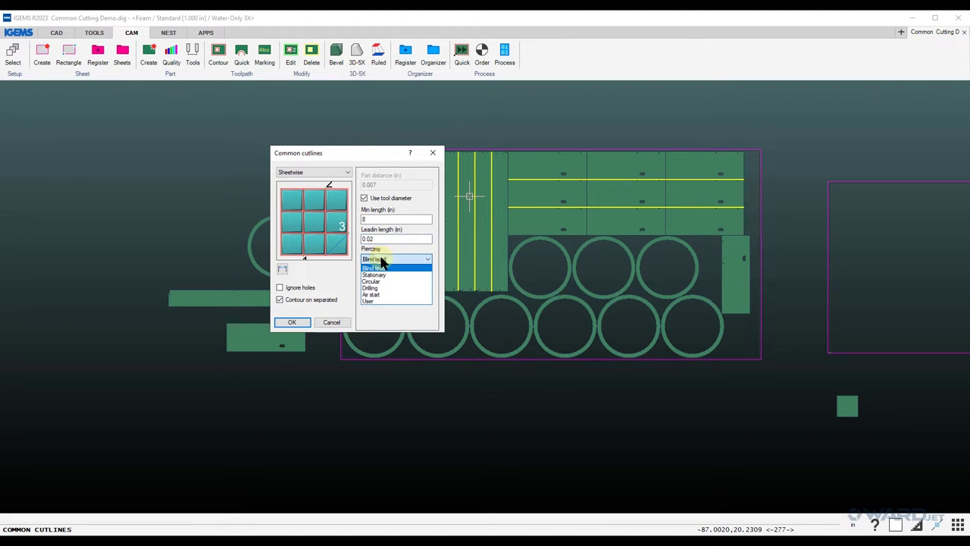
left_click(381, 260)
left_click(381, 260)
left_click(382, 260)
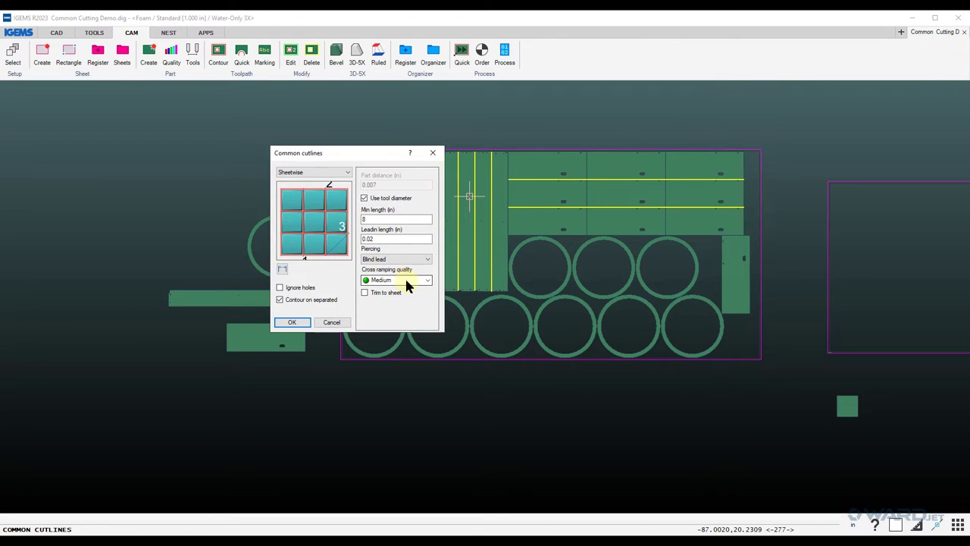
left_click(407, 280)
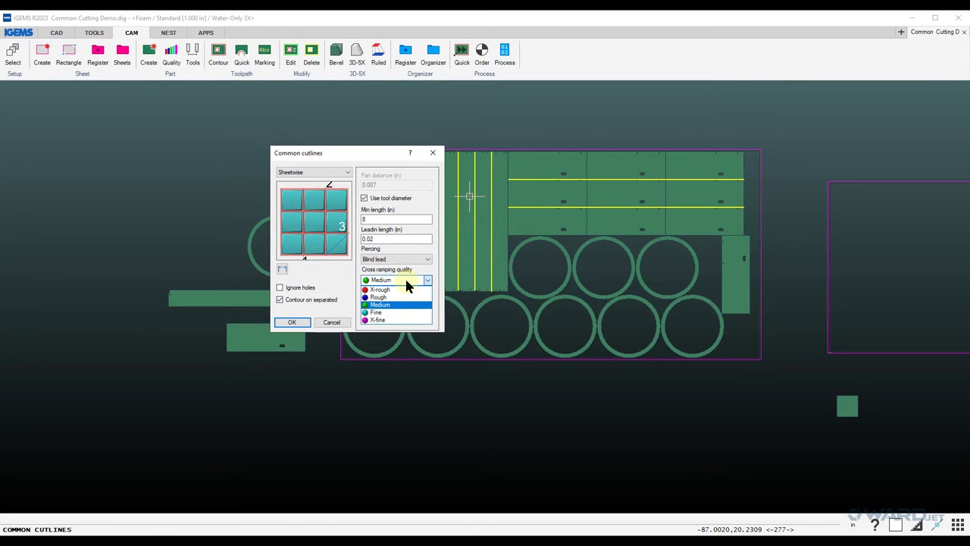
left_click(405, 303)
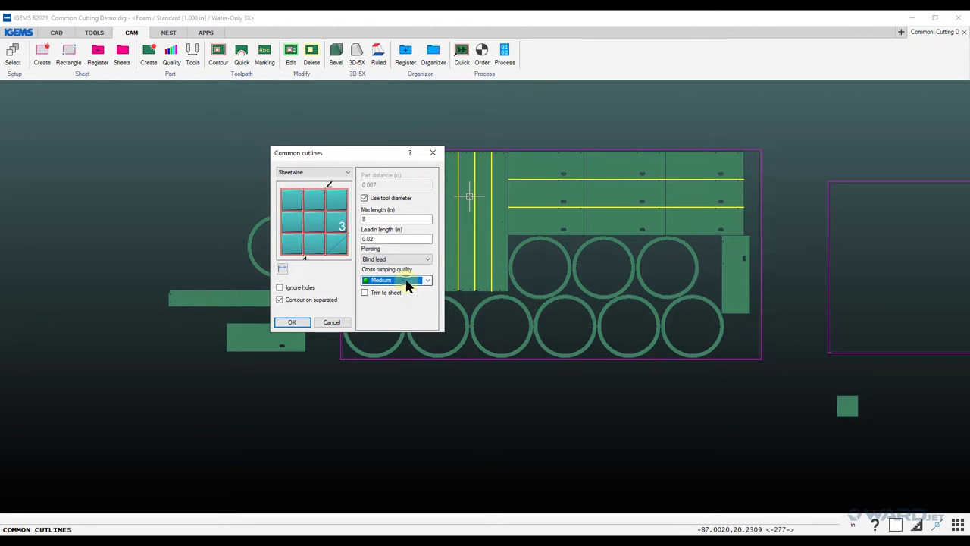
middle_click_drag(497, 169, 595, 190)
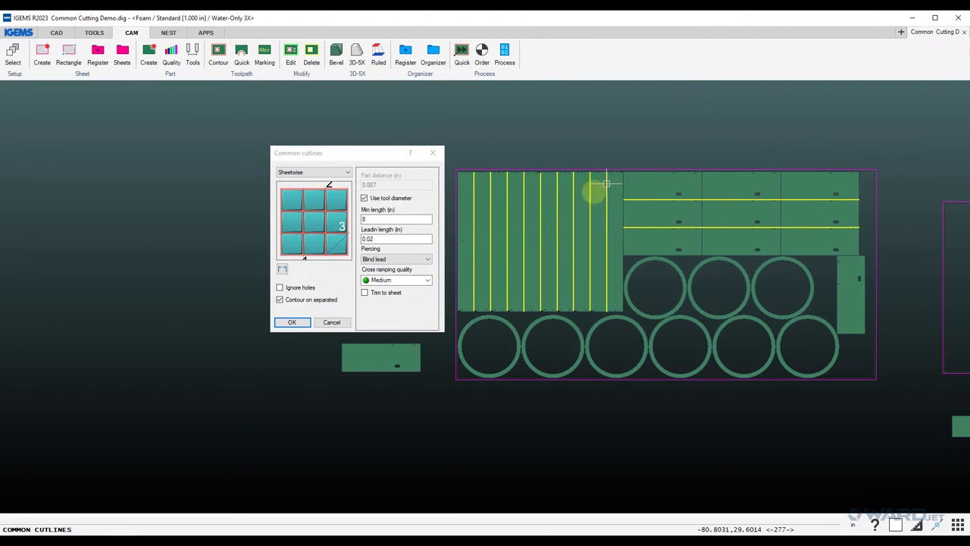
left_click(377, 298)
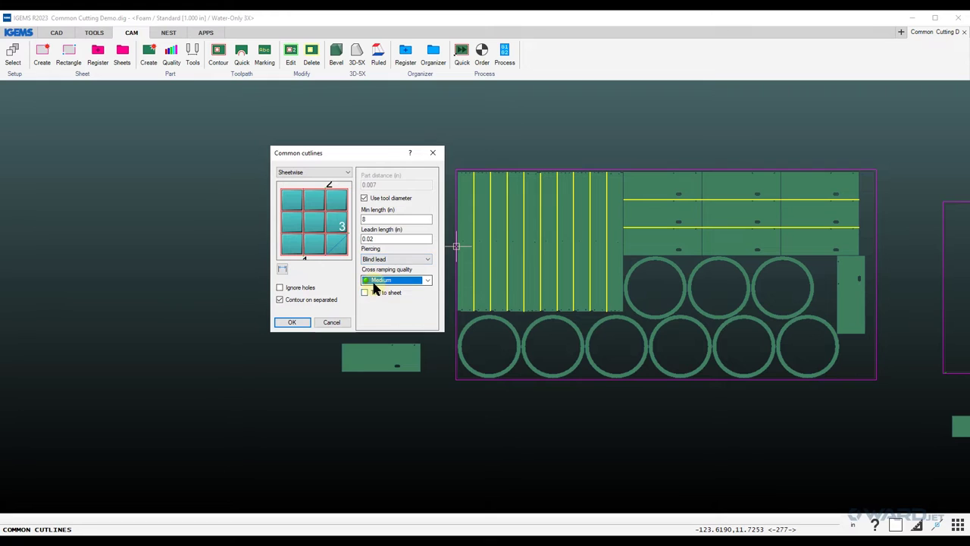
left_click(373, 281)
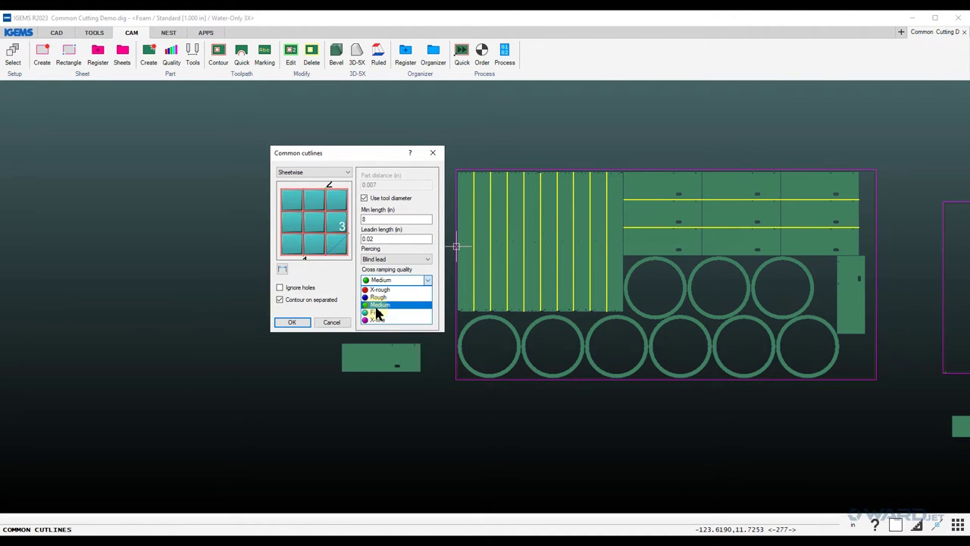
left_click(374, 307)
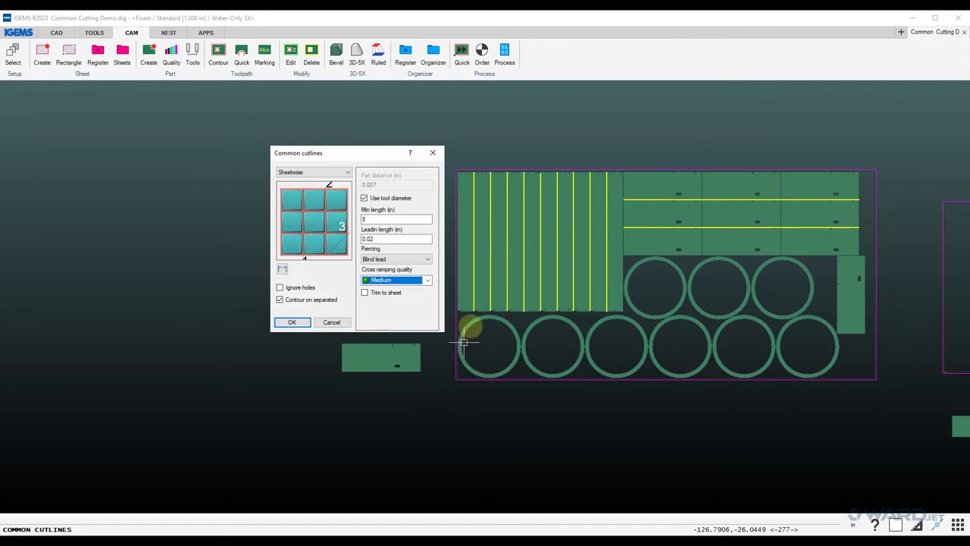
Zoom in on the sheet corner to check the common cut preview.
left_click(482, 289)
scroll(461, 206, "up", 5)
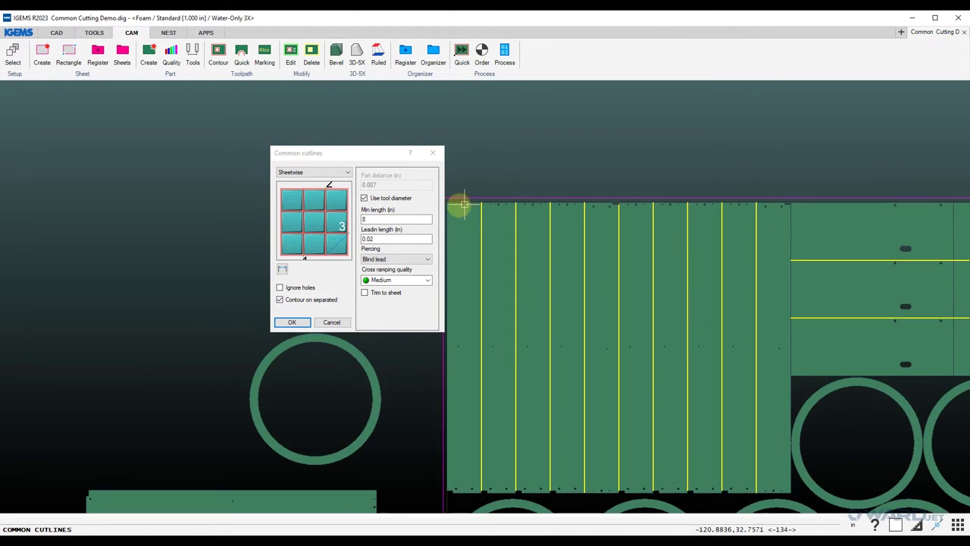
scroll(519, 217, "down", 6)
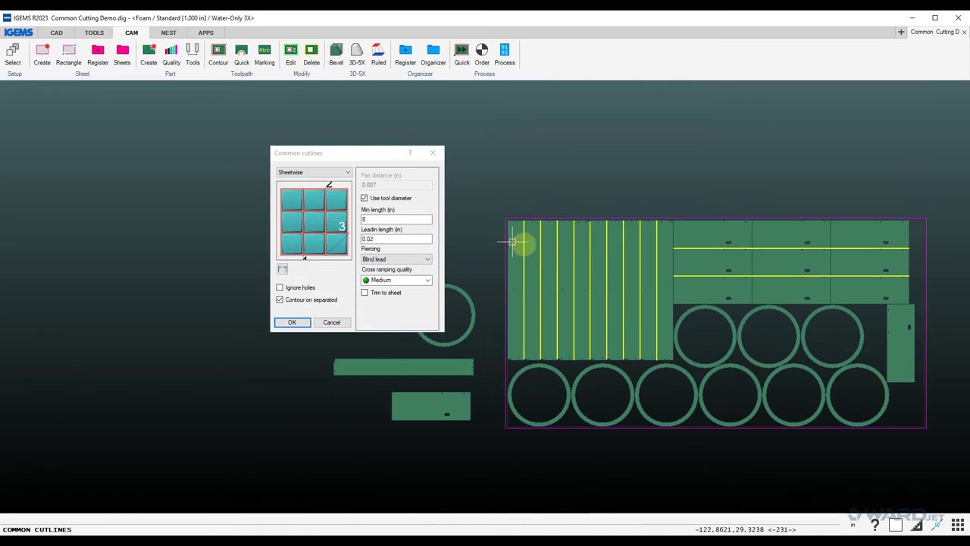
scroll(504, 215, "up", 5)
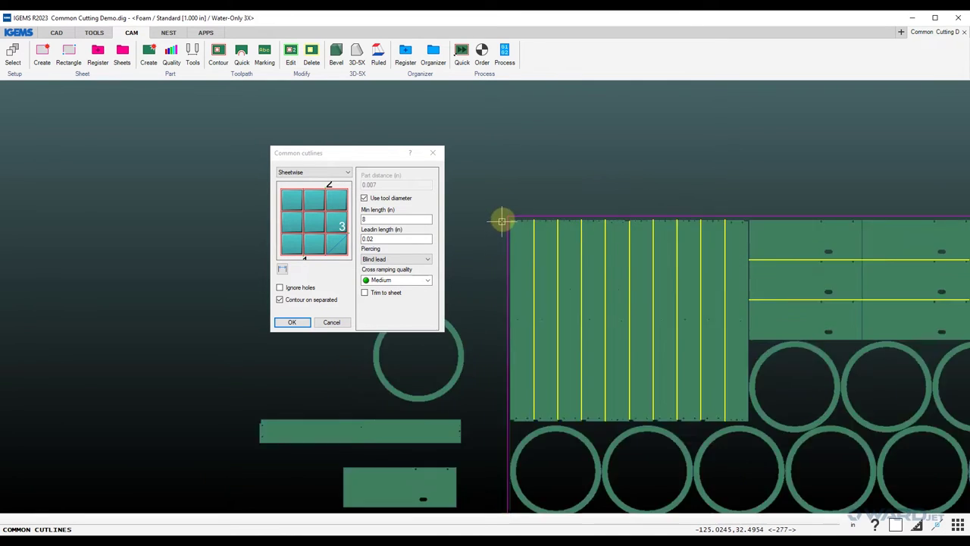
scroll(538, 237, "up", 2)
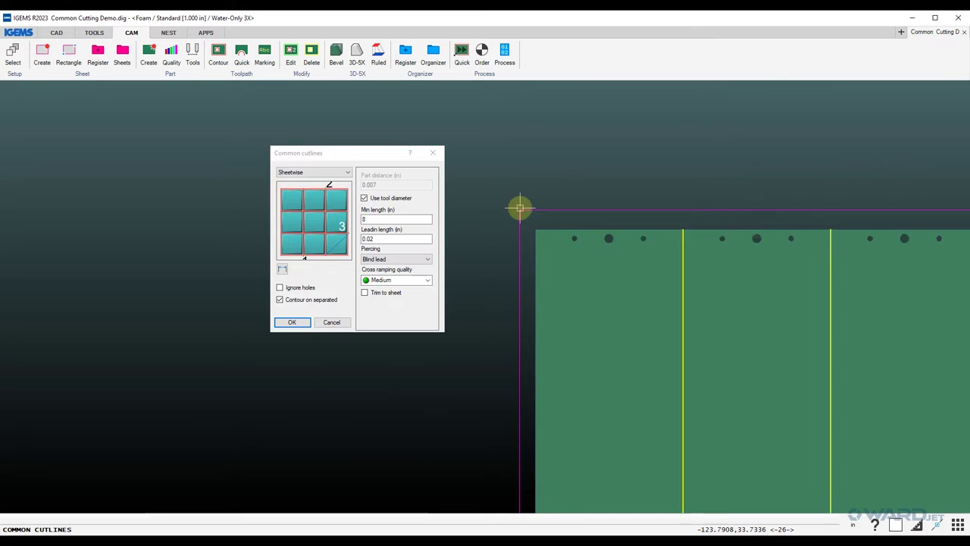
scroll(520, 208, "down", 6)
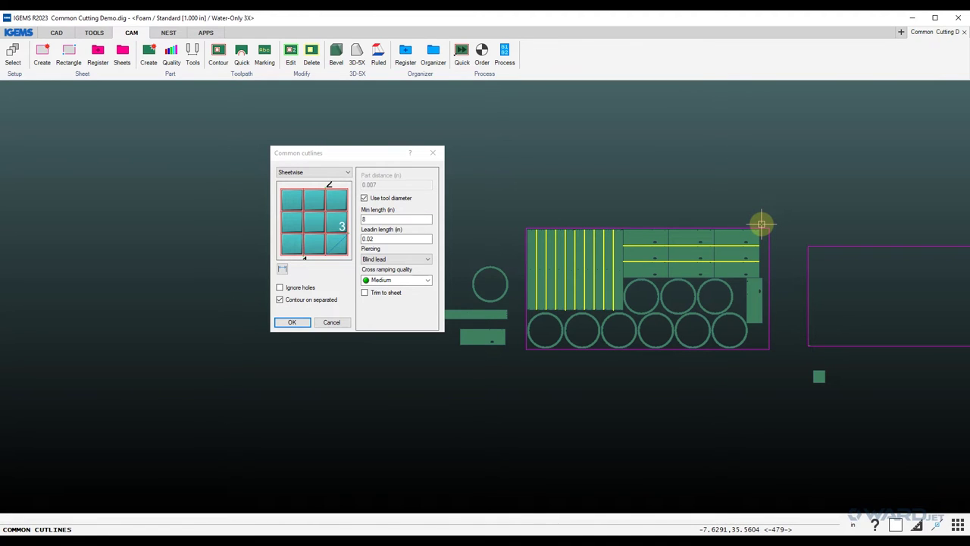
Confirm the common cutlines and Multi Copy the whole sheet with its parts above the original.
left_click(293, 322)
middle_click_drag(444, 292, 356, 305)
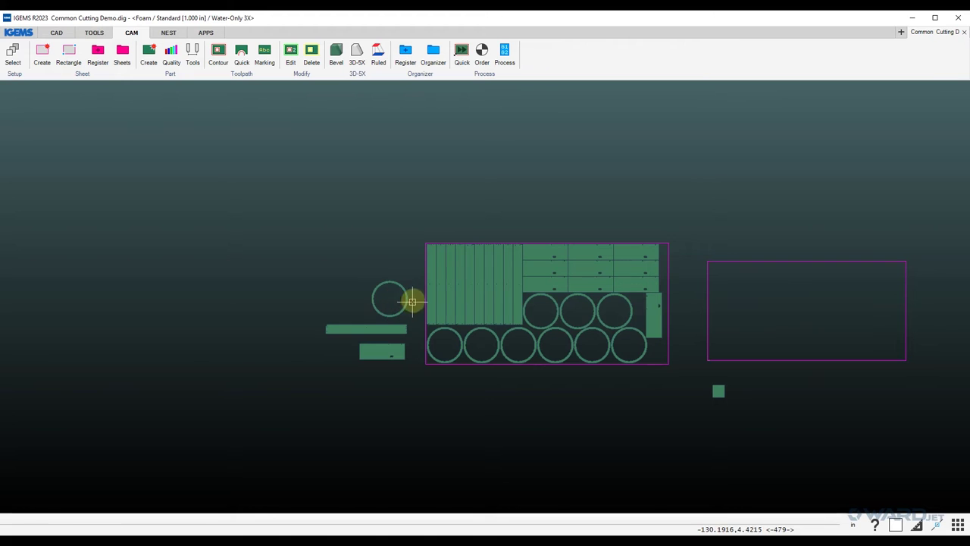
mouse_move(418, 228)
left_mouse_down()
mouse_move(480, 283)
mouse_move(674, 370)
mouse_move(687, 324)
left_mouse_up()
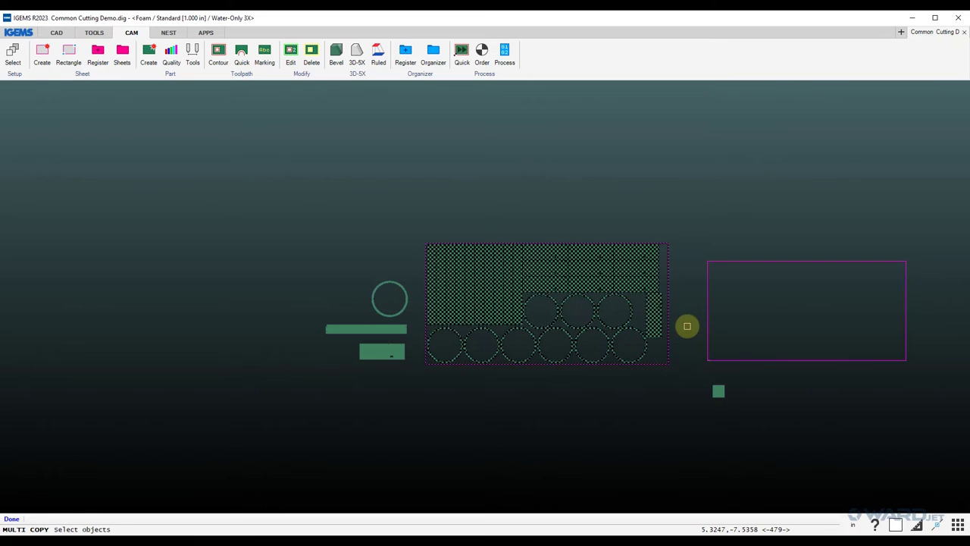
left_click(687, 326)
middle_click_drag(688, 214, 673, 306)
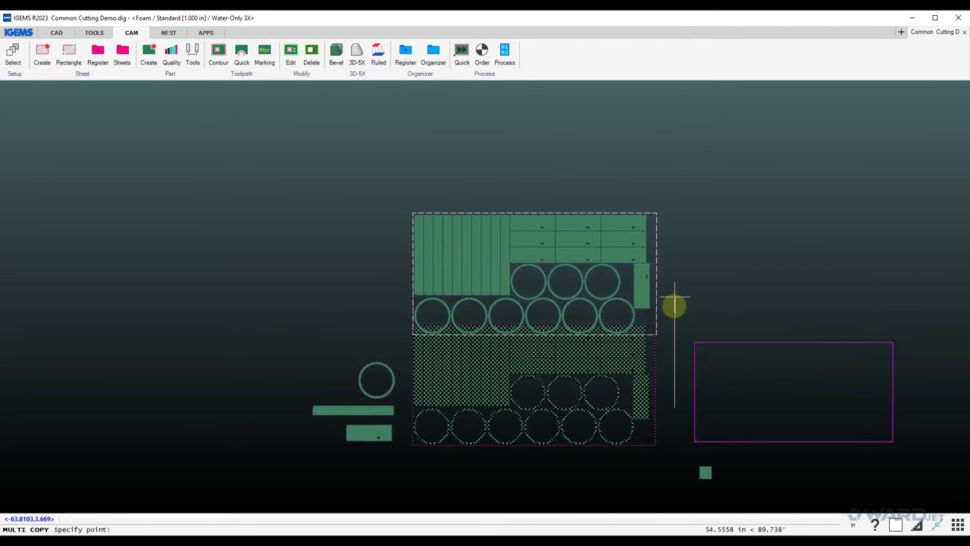
left_click(677, 281)
key("Escape")
Move the copied parts so they snap into the upper sheet's top-left corner.
scroll(401, 194, "up", 5)
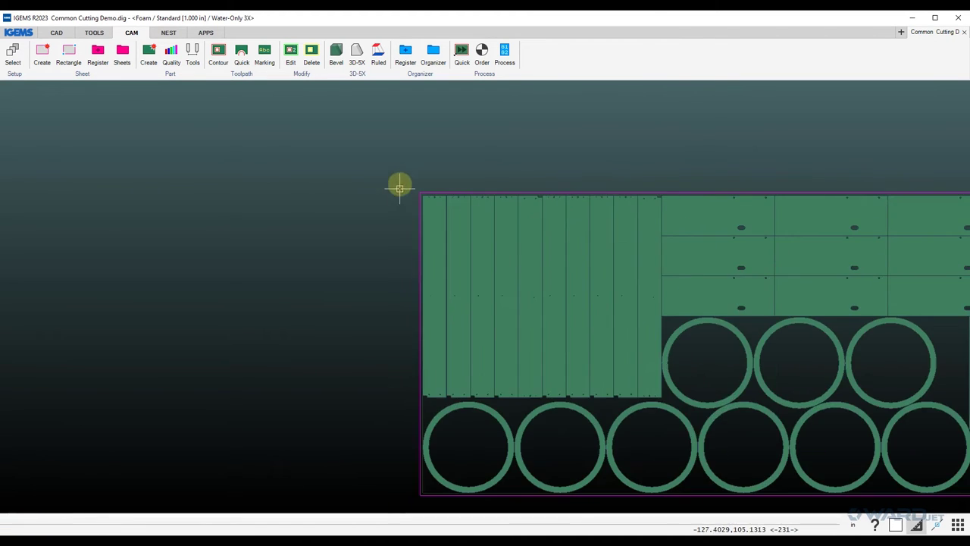
scroll(420, 216, "down", 5)
mouse_move(418, 210)
left_mouse_down()
mouse_move(569, 316)
mouse_move(623, 323)
left_mouse_up()
scroll(538, 291, "up", 3)
key("m")
scroll(298, 114, "up", 6)
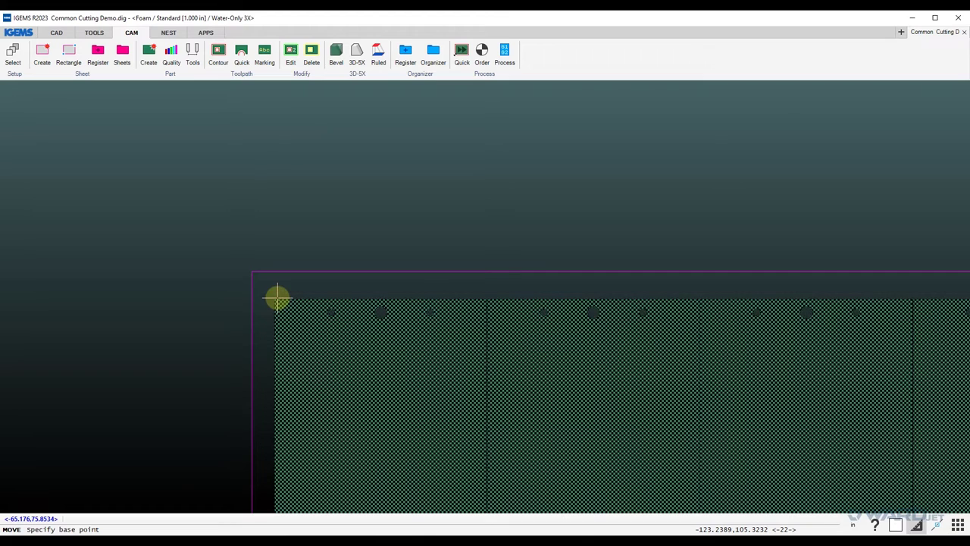
left_click(274, 298)
left_click(251, 270)
scroll(262, 281, "down", 3)
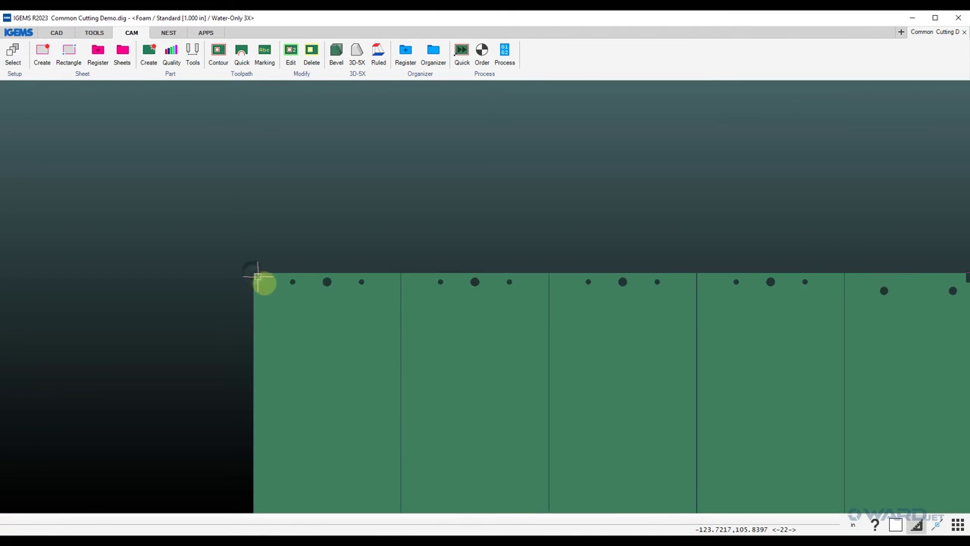
scroll(314, 313, "down", 3)
Adjust the small vertical rectangle on the upper sheet beside the rings.
middle_click_drag(323, 325, 295, 281)
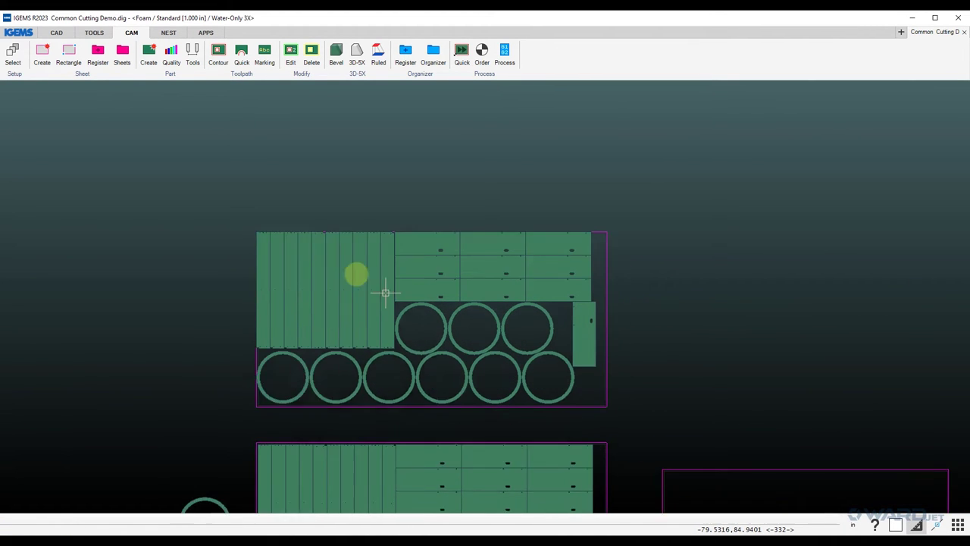
scroll(558, 329, "up", 4)
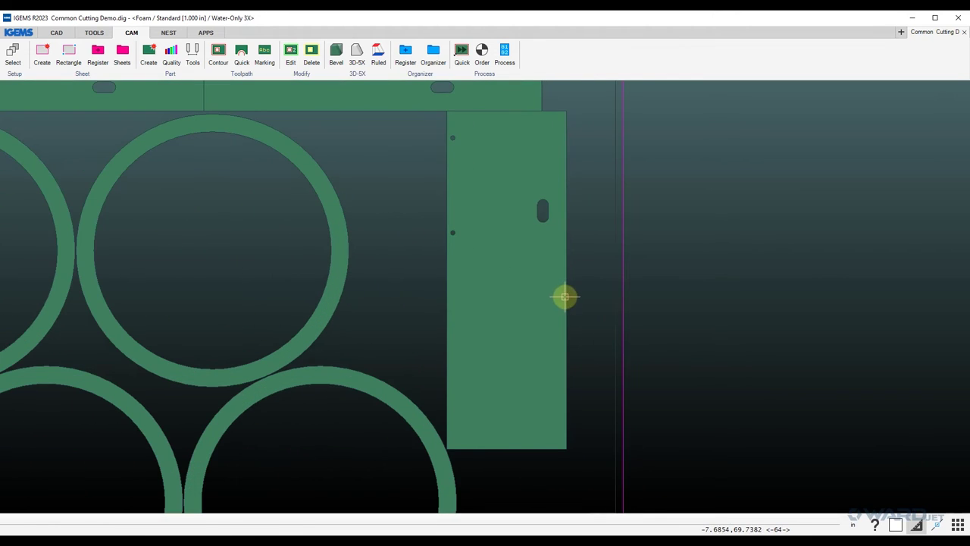
left_click(564, 297)
left_click(567, 269)
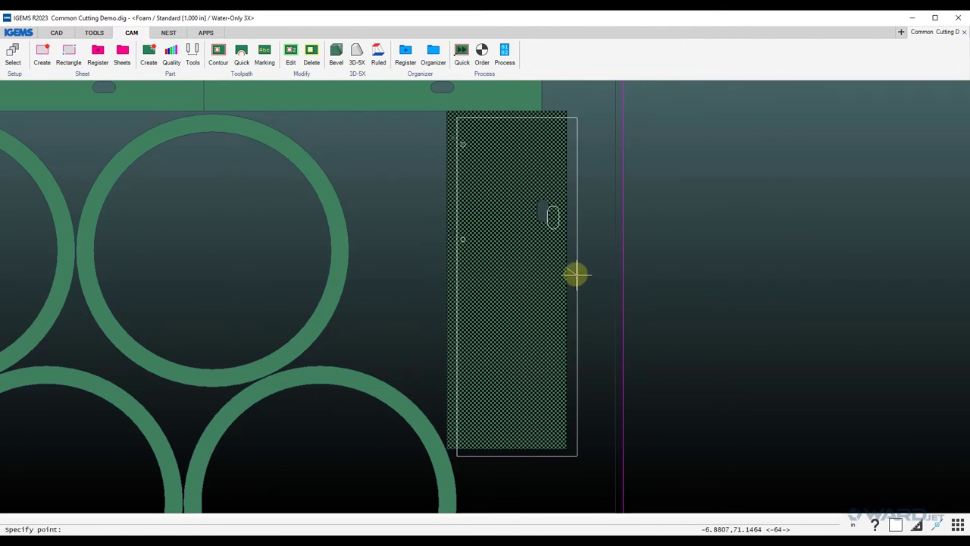
key("Escape")
scroll(561, 285, "down", 3)
scroll(556, 285, "down", 4)
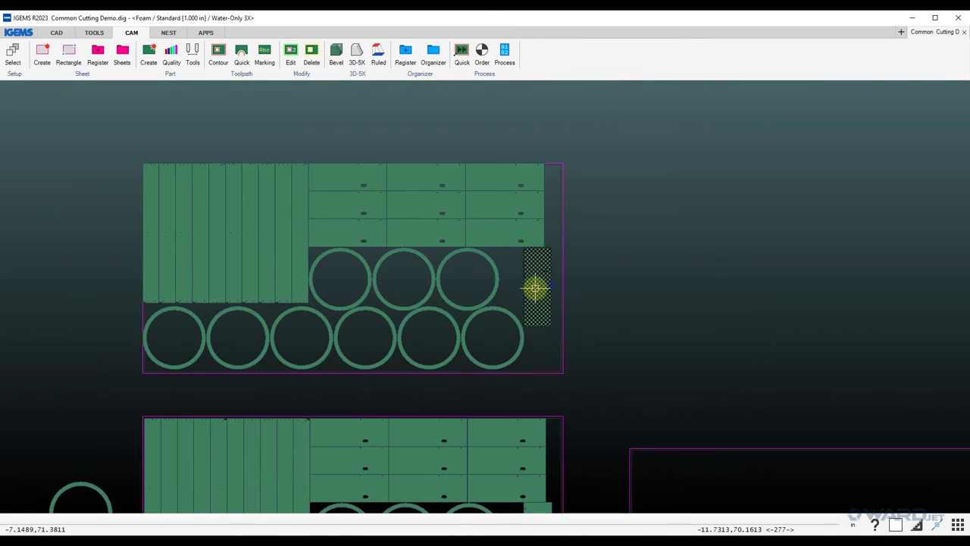
key("Escape")
scroll(411, 251, "down", 2)
Apply Quick Common cutlines with Trim to sheet on to every part of the upper foam sheet.
left_click(234, 83)
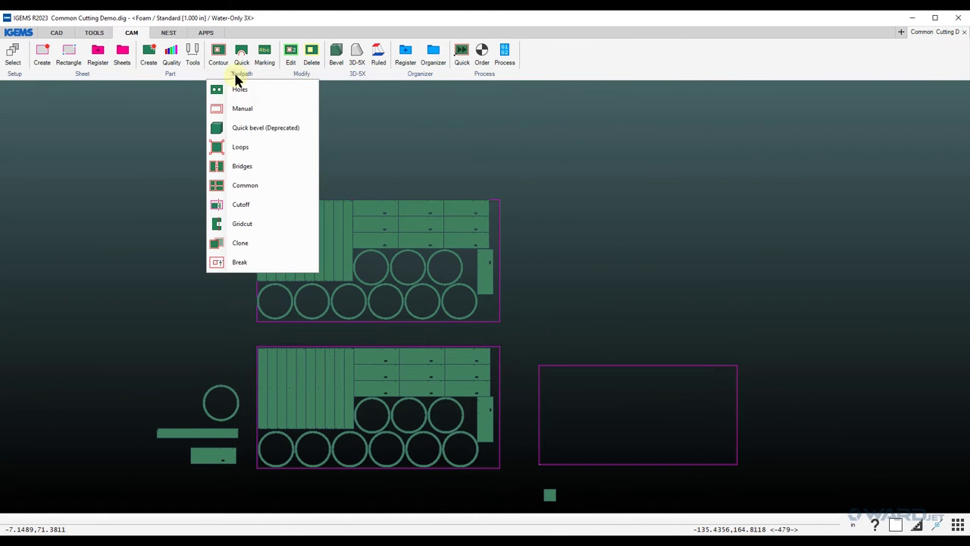
left_click(238, 185)
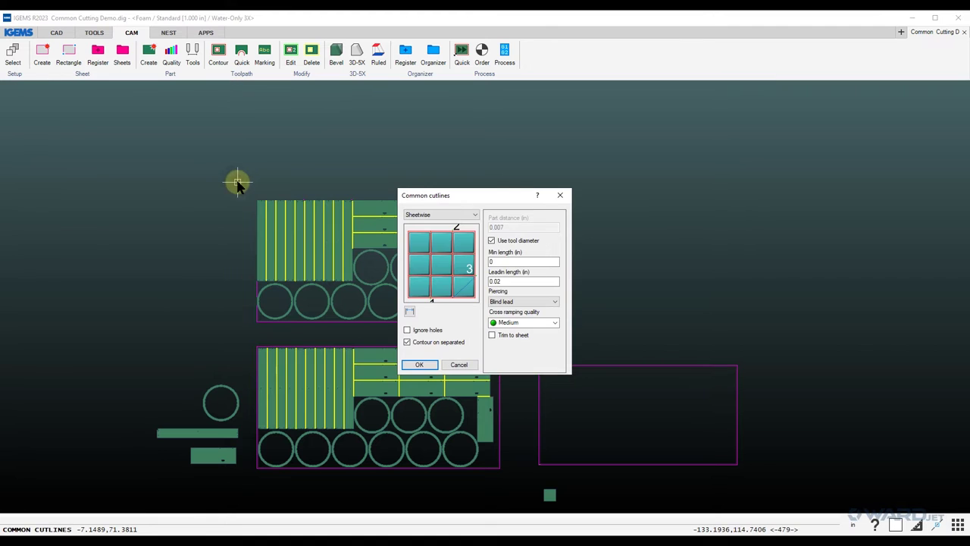
left_click(375, 218)
left_click_drag(459, 197, 582, 119)
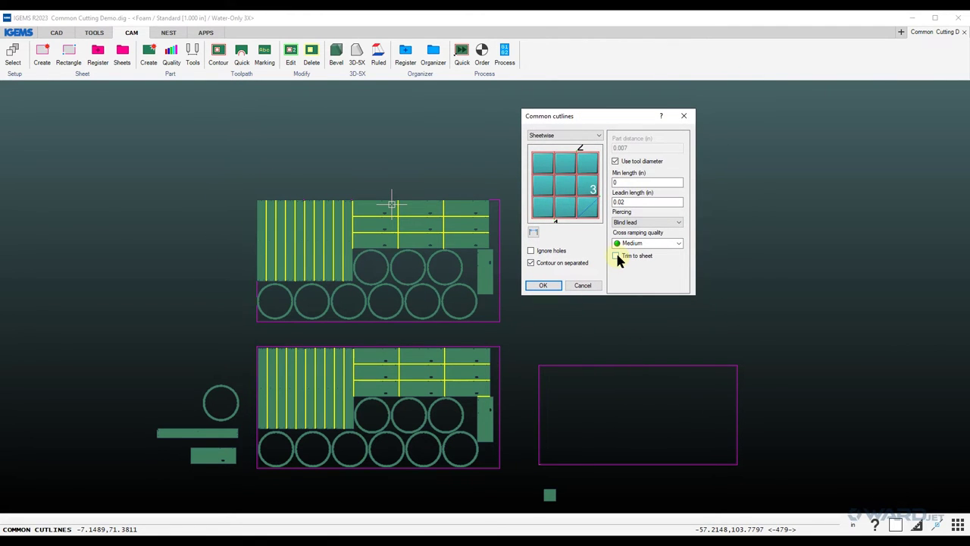
left_click(543, 285)
left_click_drag(231, 174, 548, 337)
scroll(269, 208, "up", 8)
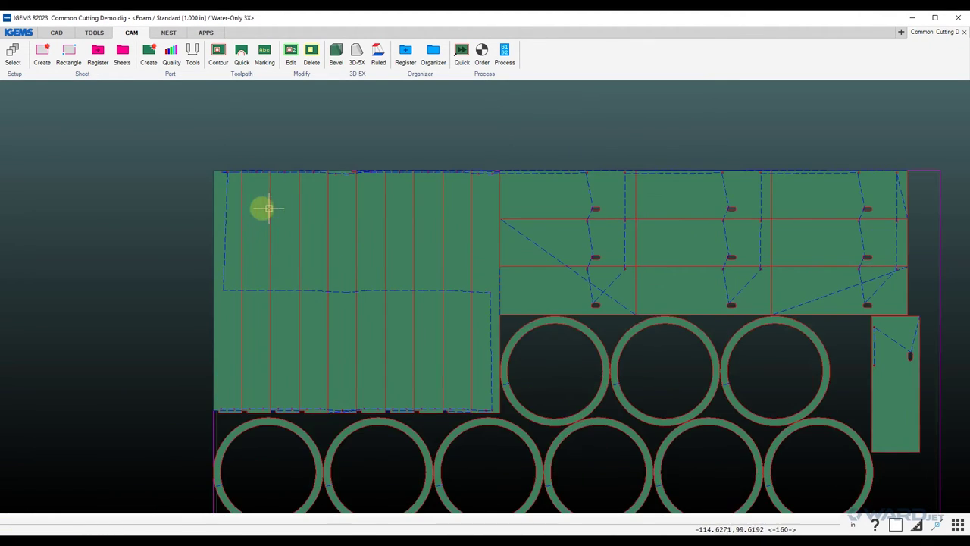
scroll(247, 204, "up", 5)
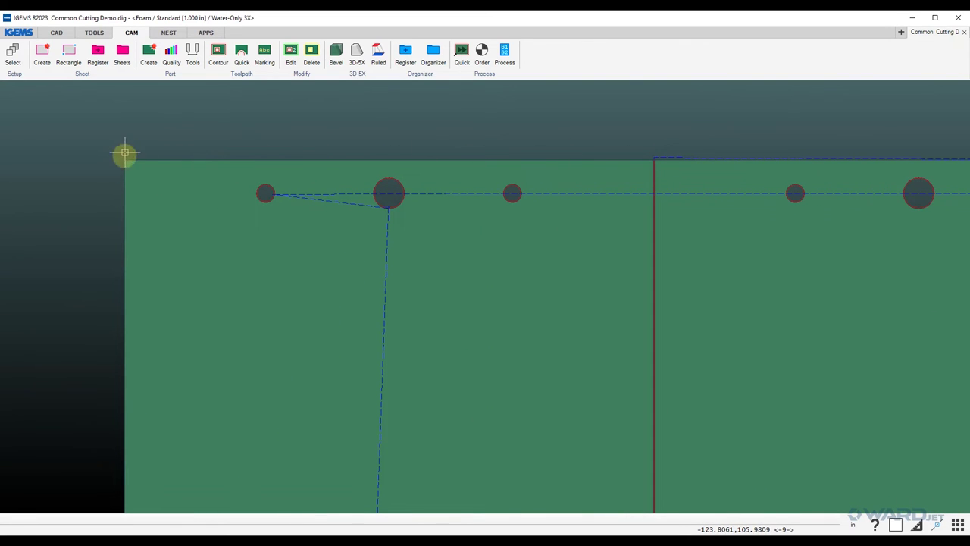
scroll(134, 308, "down", 12)
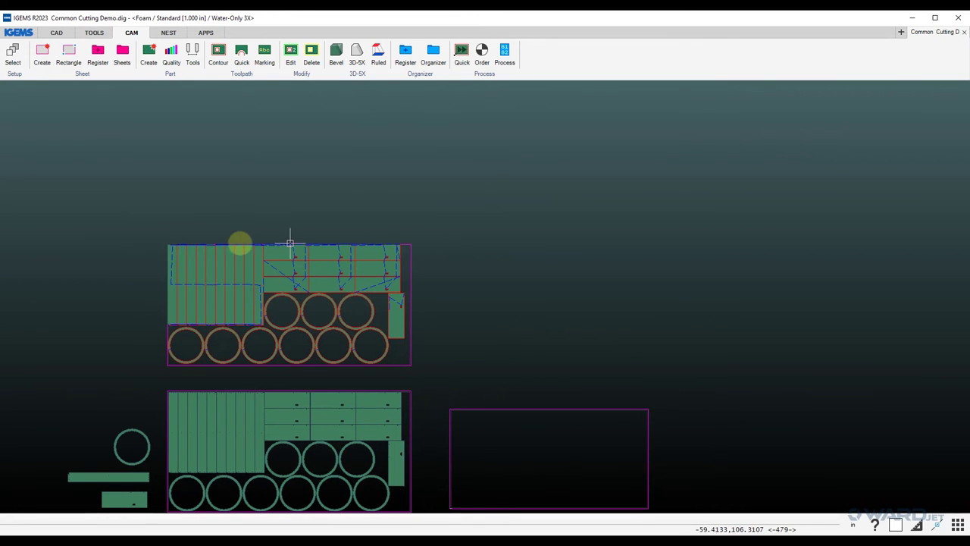
Apply the same Quick Common cutlines to all parts on the lower foam sheet.
middle_click_drag(162, 313, 221, 205)
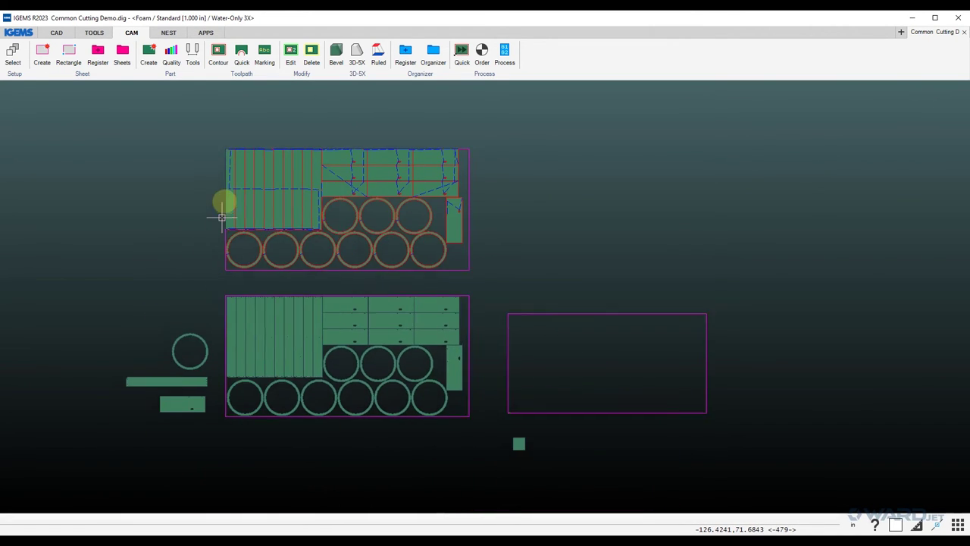
scroll(247, 341, "up", 4)
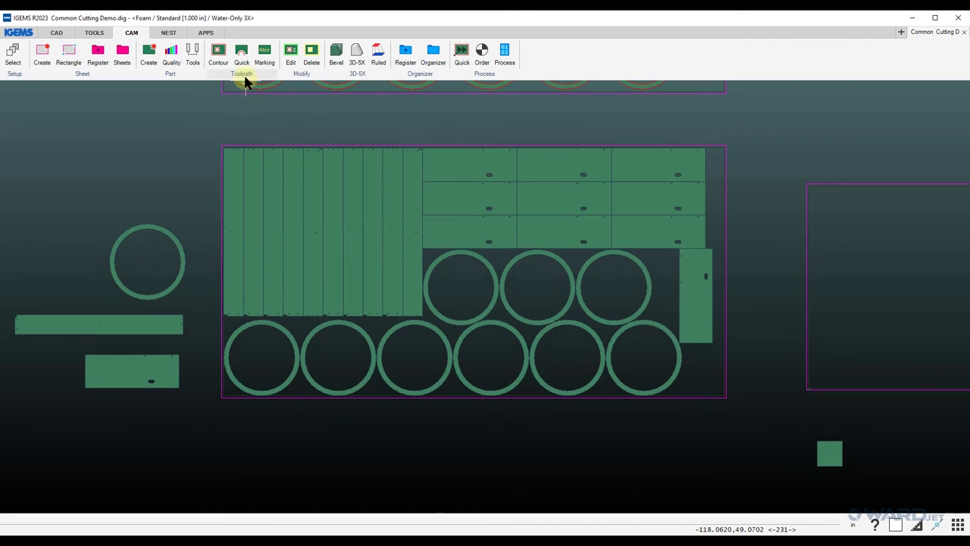
left_click(242, 60)
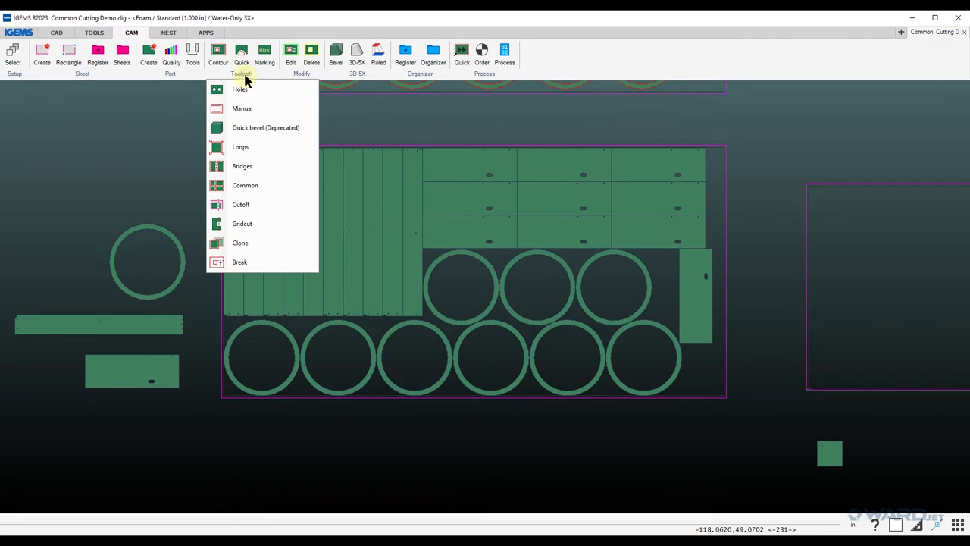
left_click(245, 186)
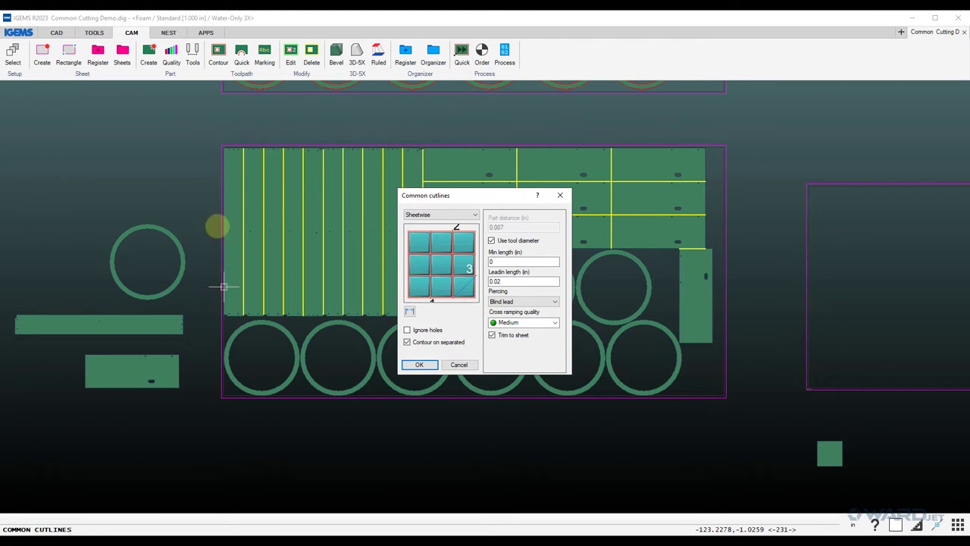
left_click(419, 364)
left_click_drag(205, 124, 748, 435)
key("Return")
scroll(346, 113, "up", 5)
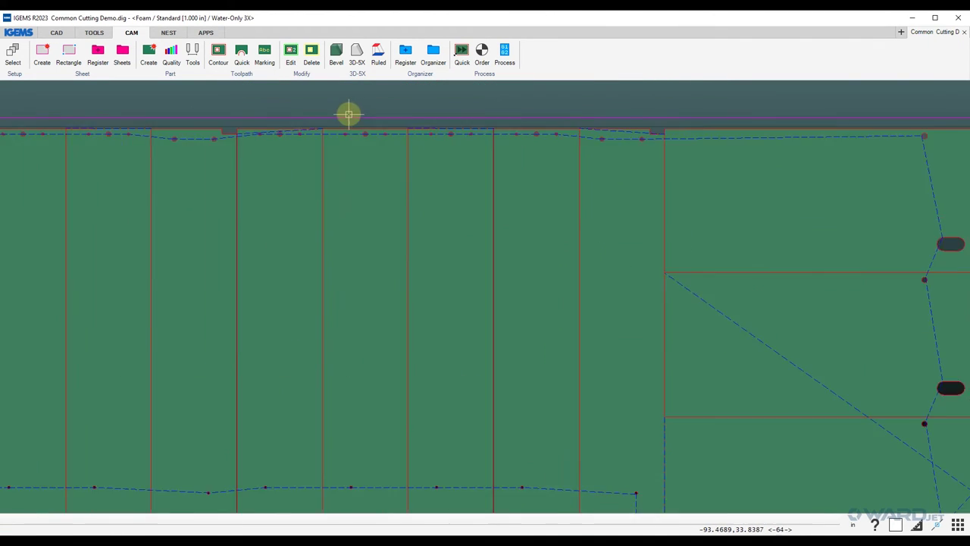
scroll(338, 154, "down", 8)
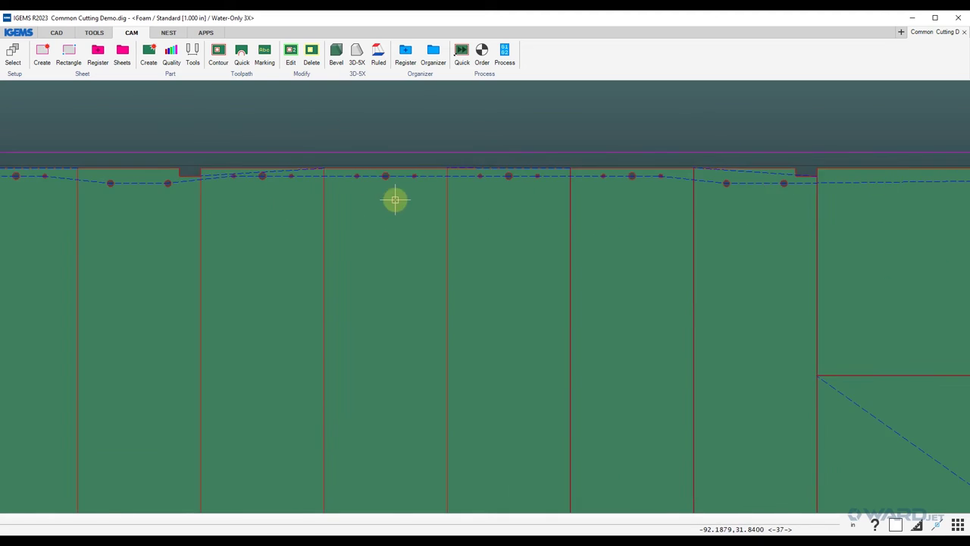
scroll(390, 240, "down", 3)
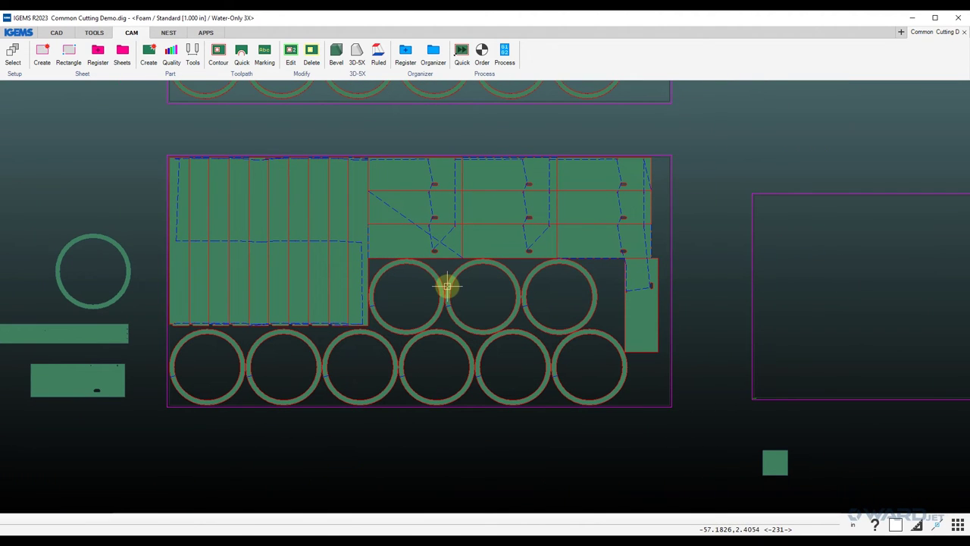
scroll(454, 303, "up", 4)
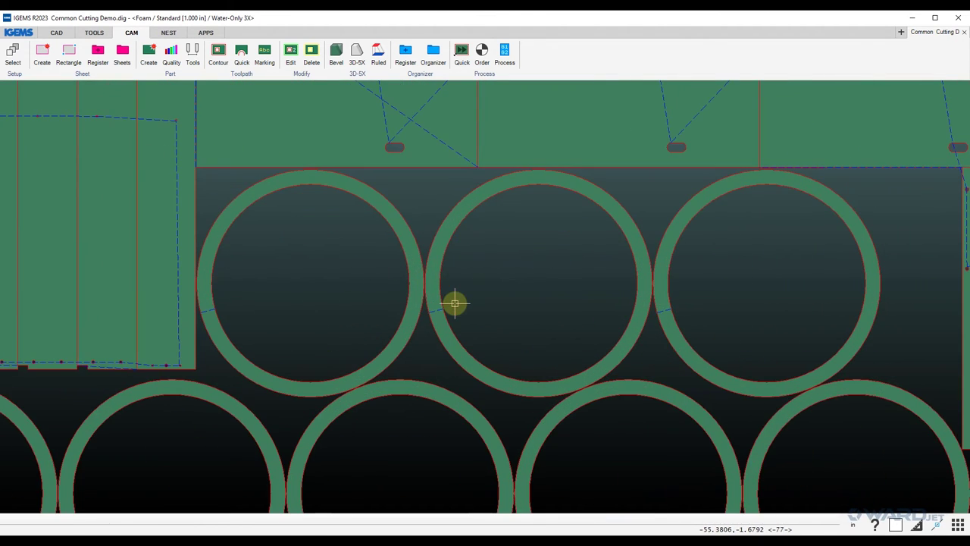
scroll(452, 310, "up", 8)
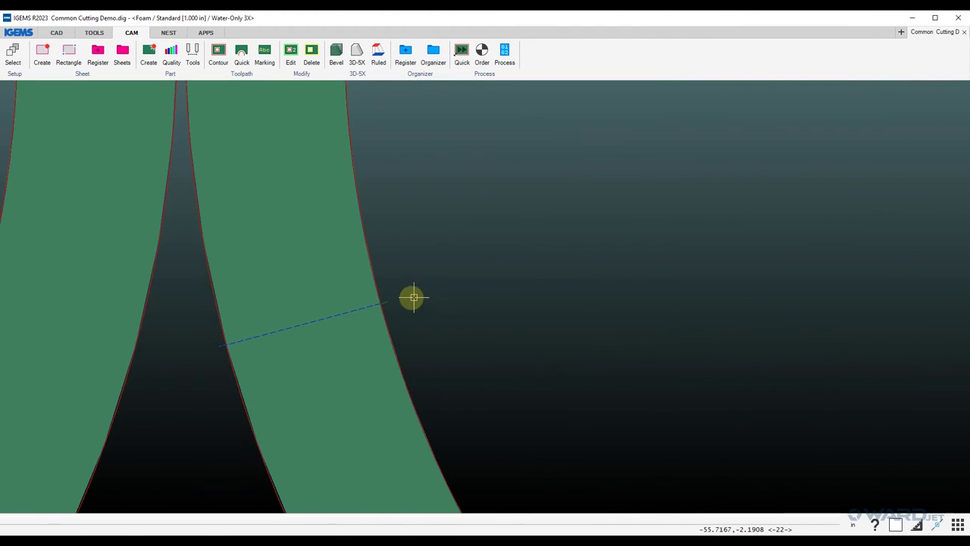
left_click(326, 296)
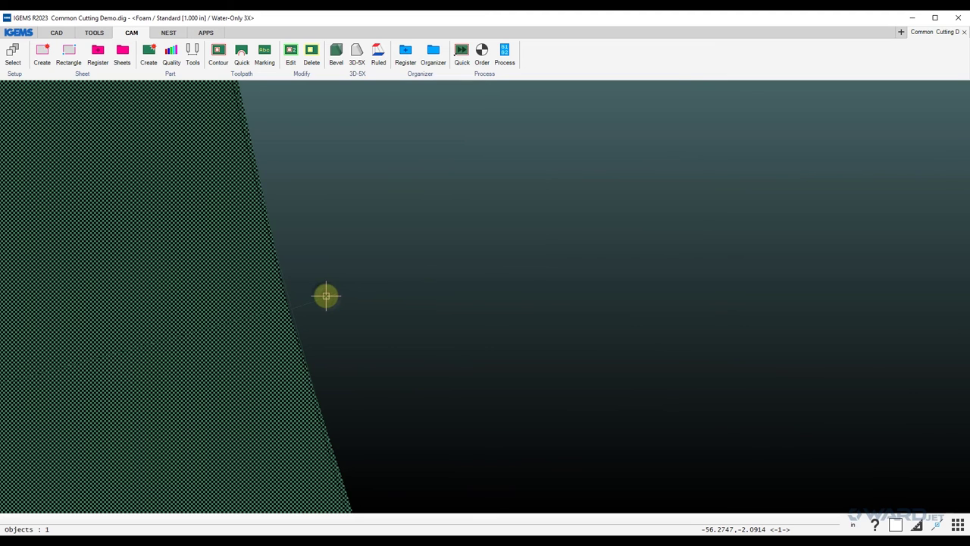
left_click(320, 297)
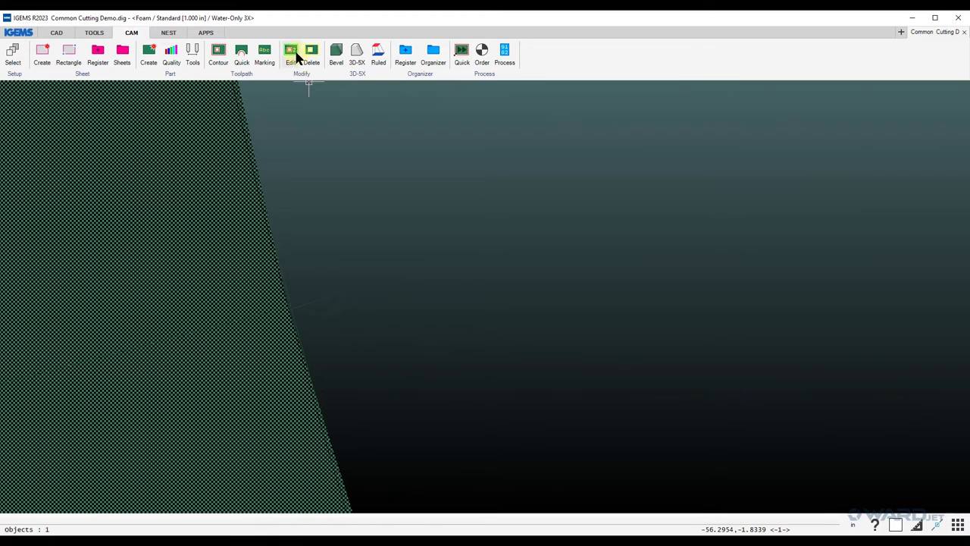
left_click(297, 57)
left_click(321, 300)
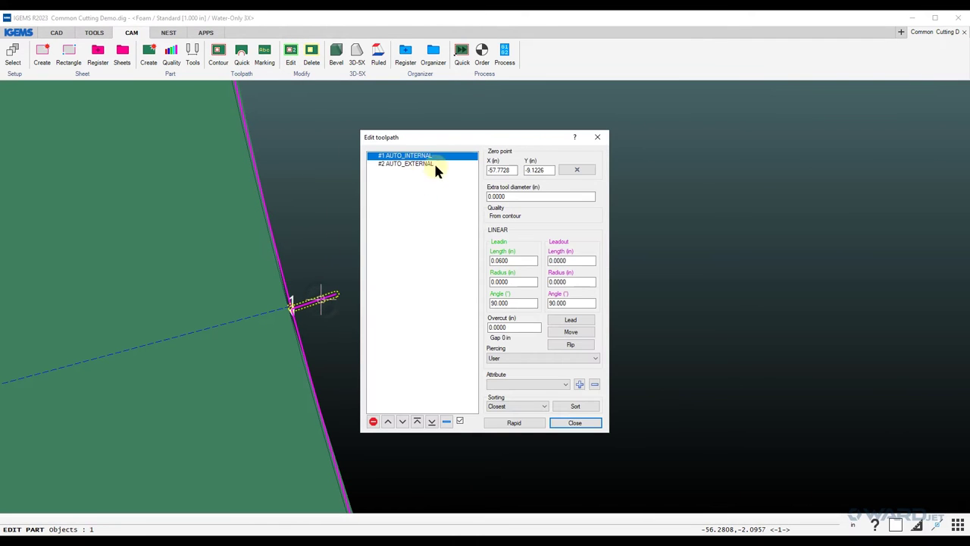
left_click(576, 422)
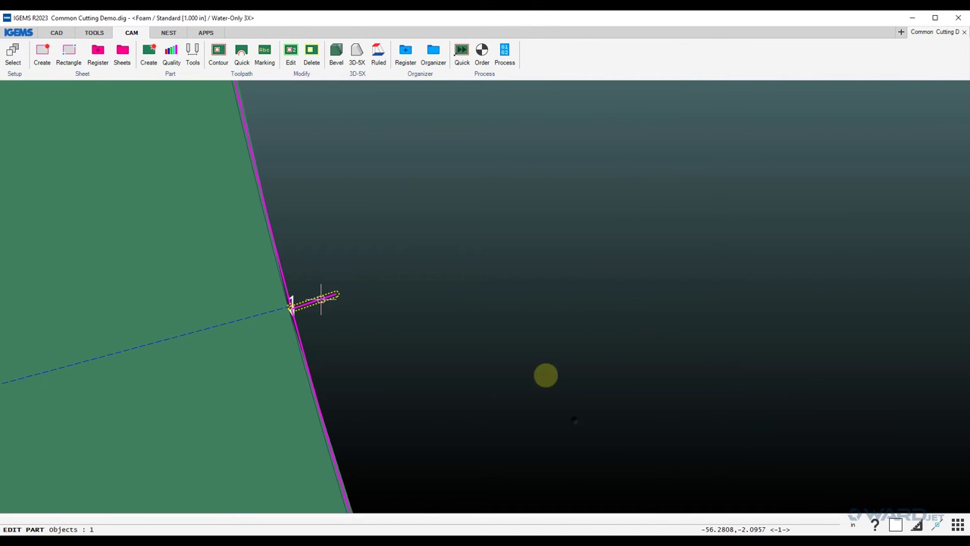
scroll(544, 374, "down", 10)
scroll(503, 309, "down", 2)
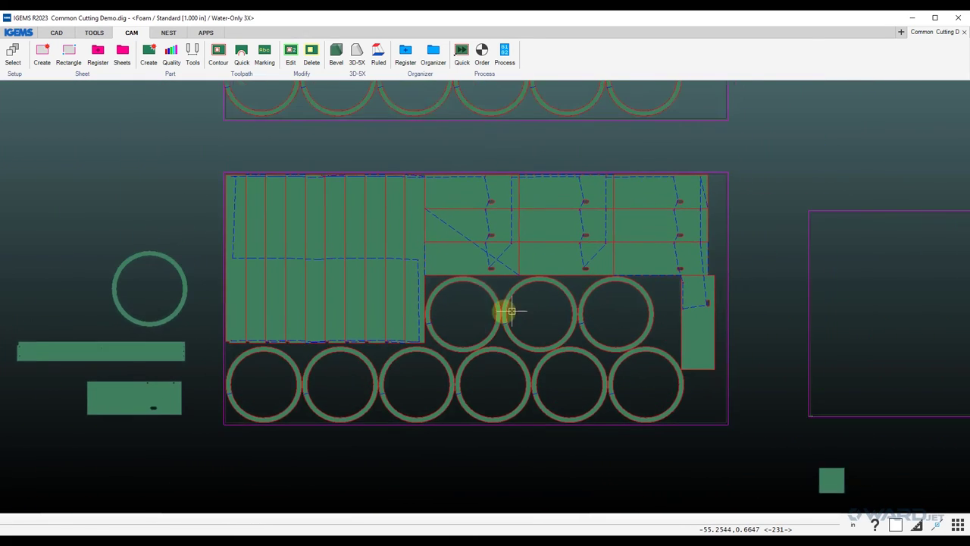
scroll(494, 268, "up", 12)
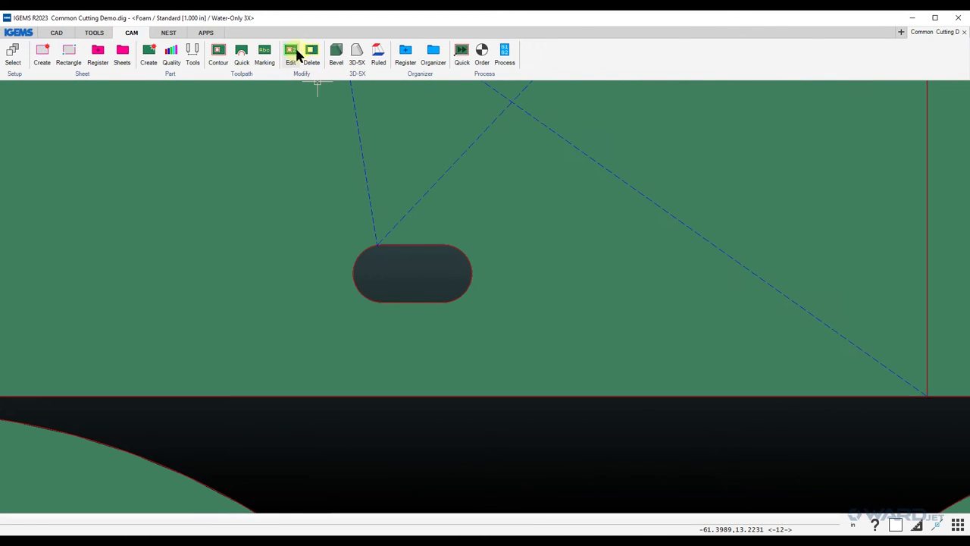
left_click(295, 54)
left_click(376, 244)
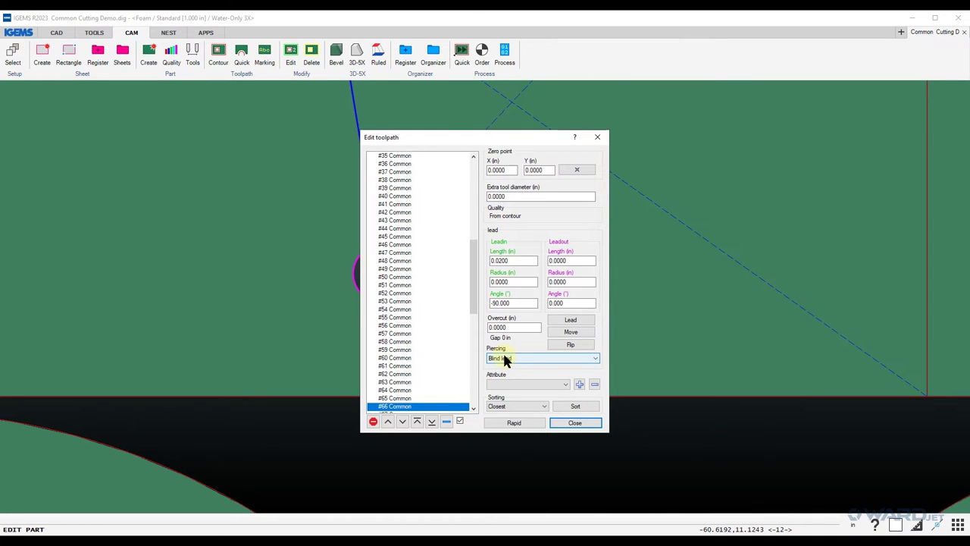
left_click(560, 423)
scroll(561, 423, "down", 10)
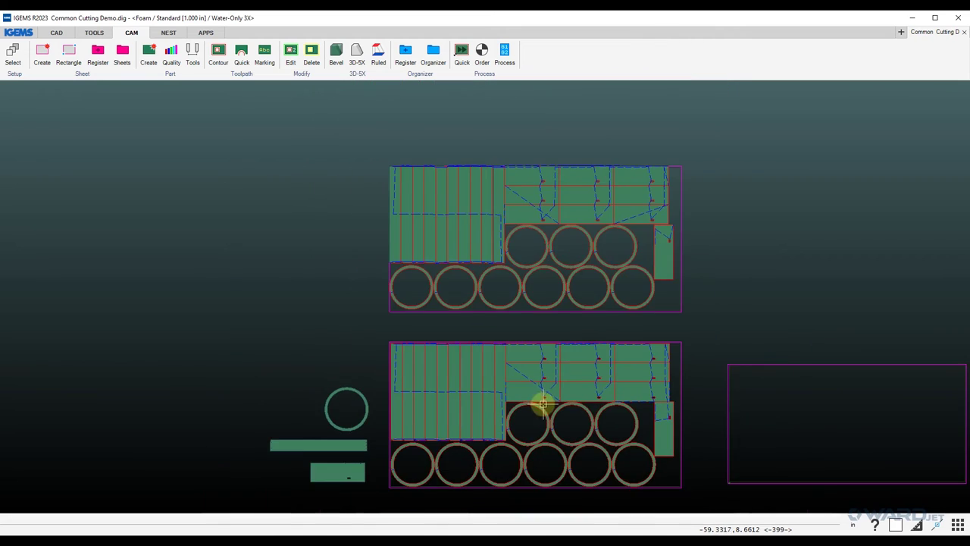
Set the cut order on both foam sheets, starting from their lower-left corners.
middle_click_drag(424, 345, 364, 373)
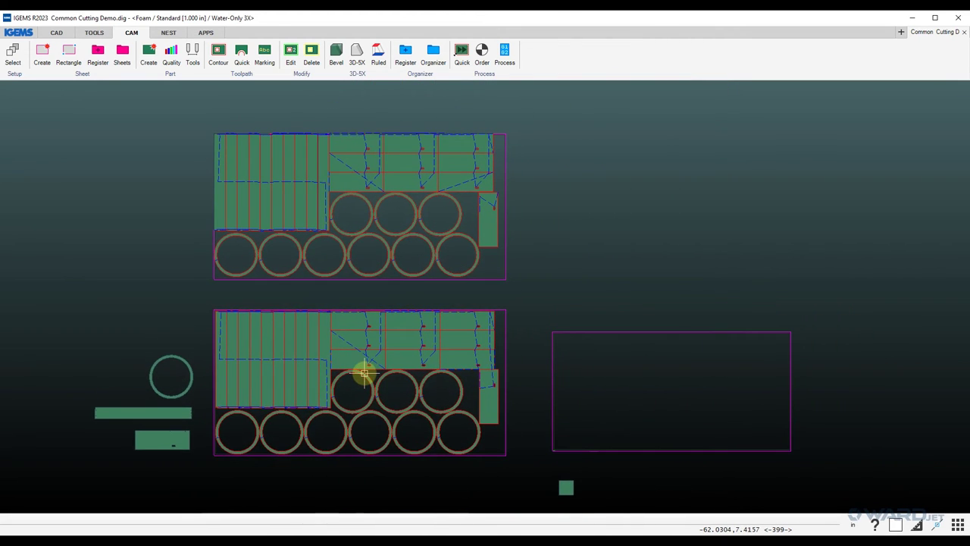
left_click(482, 53)
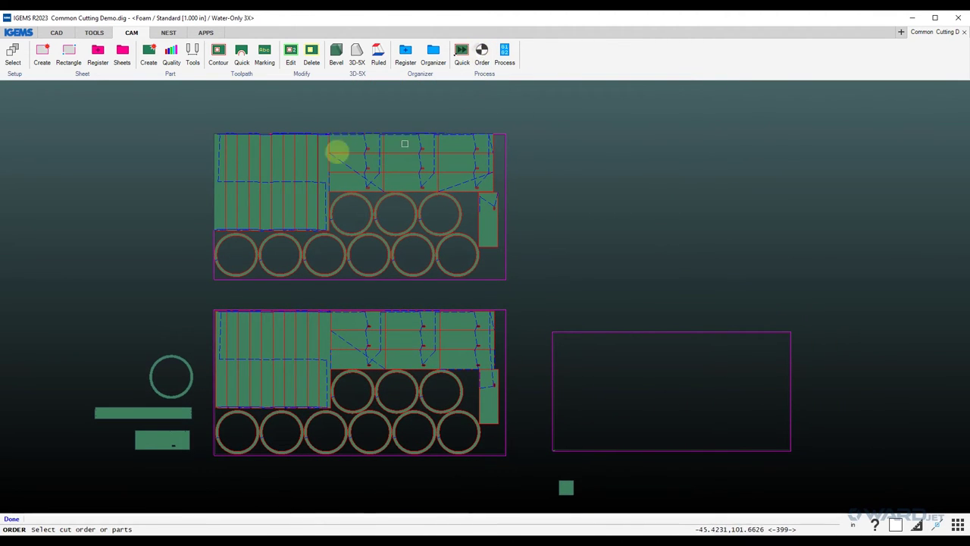
left_click_drag(218, 121, 519, 485)
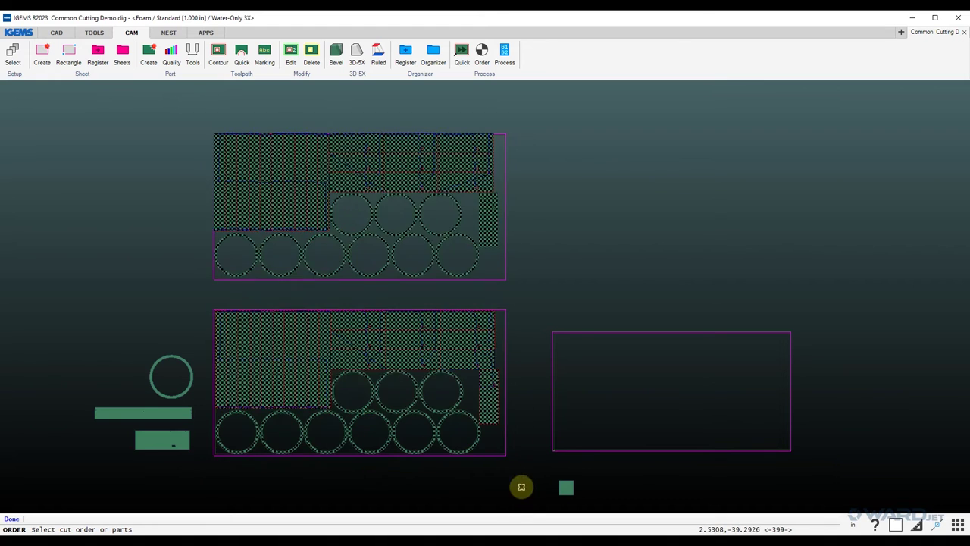
Post-process the lower sheet with the G1G2 post-processor and place it for simulation.
left_click(505, 53)
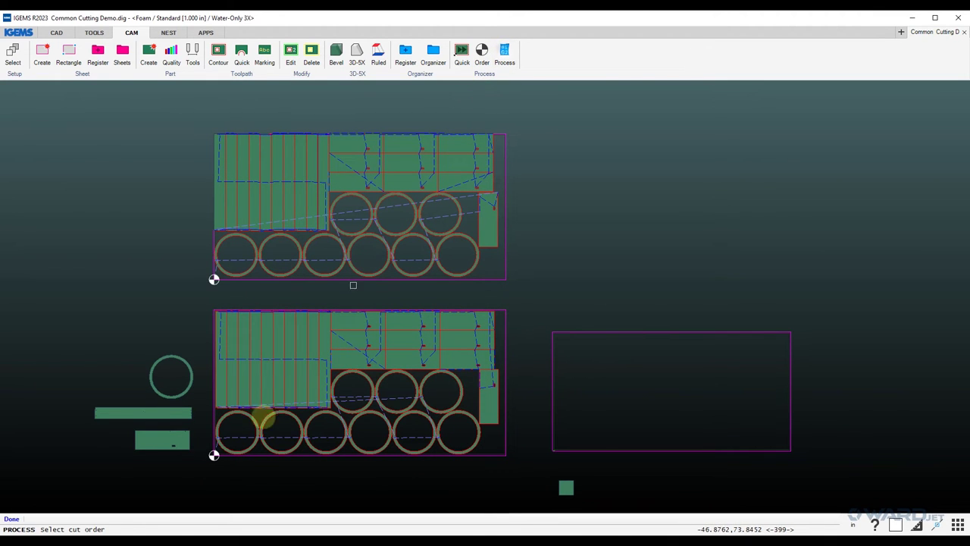
left_click_drag(232, 429, 280, 438)
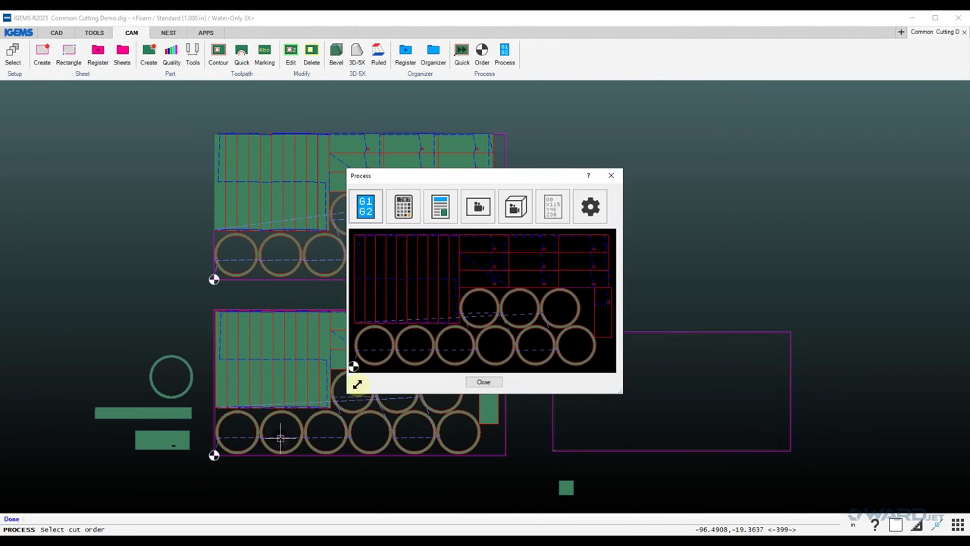
left_click(472, 214)
left_click(468, 307)
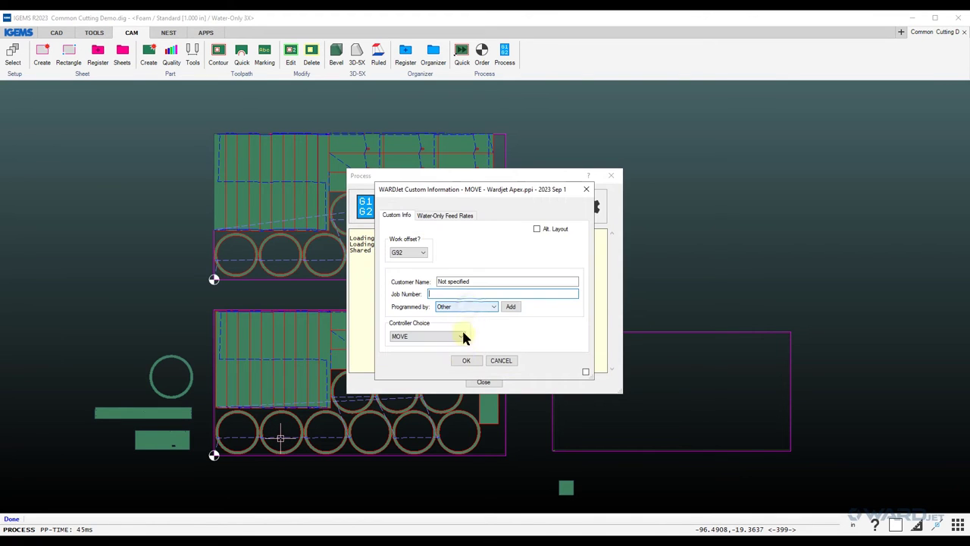
left_click(463, 362)
left_click(520, 375)
left_click(483, 382)
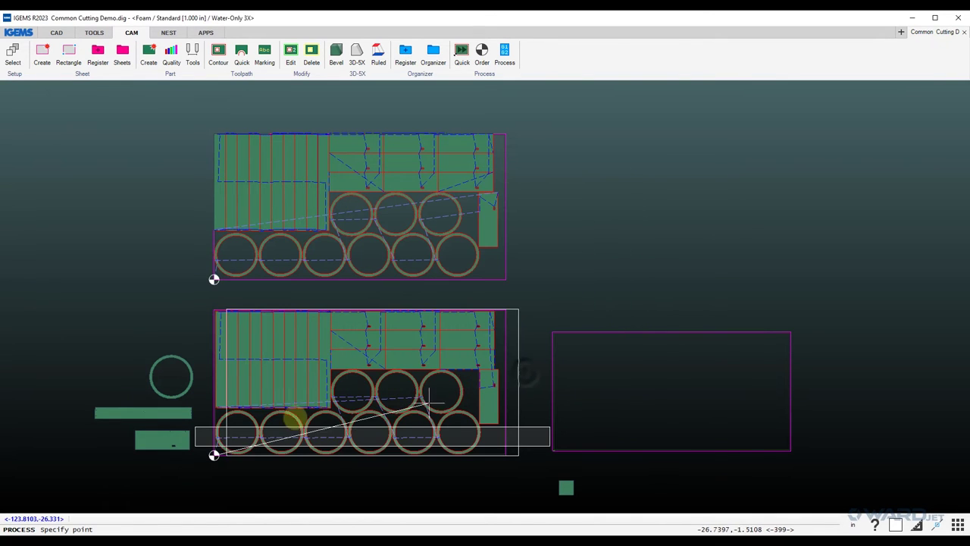
left_click(200, 463)
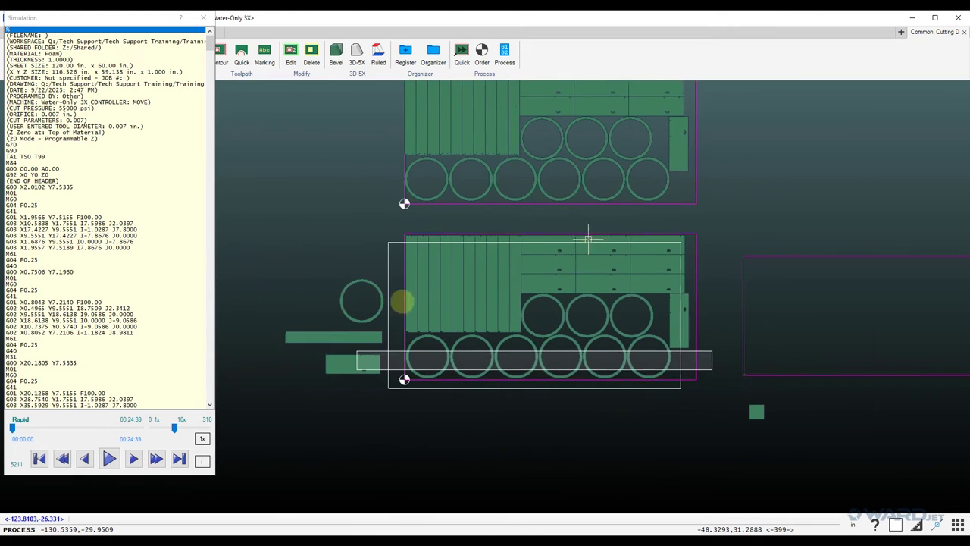
Play the lower sheet's cutting simulation through to its 00:24:39 end.
left_click(110, 457)
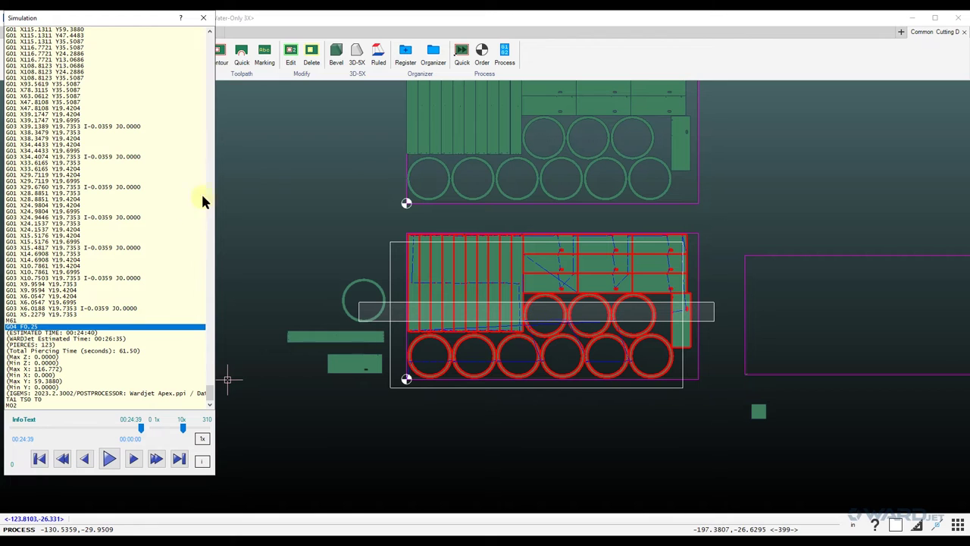
Close the simulation and processing summary, then zoom in on the lower nest.
left_click(206, 19)
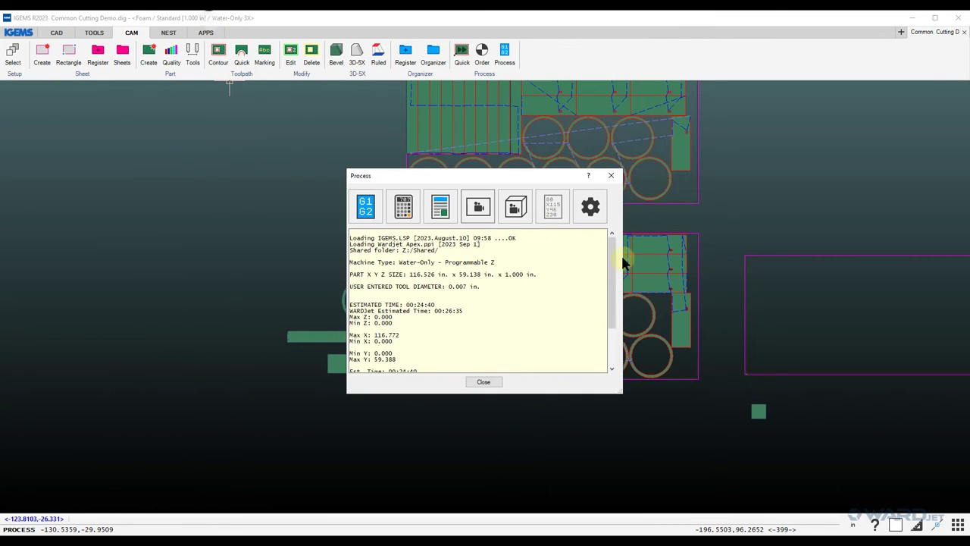
left_click(489, 382)
scroll(728, 292, "up", 10)
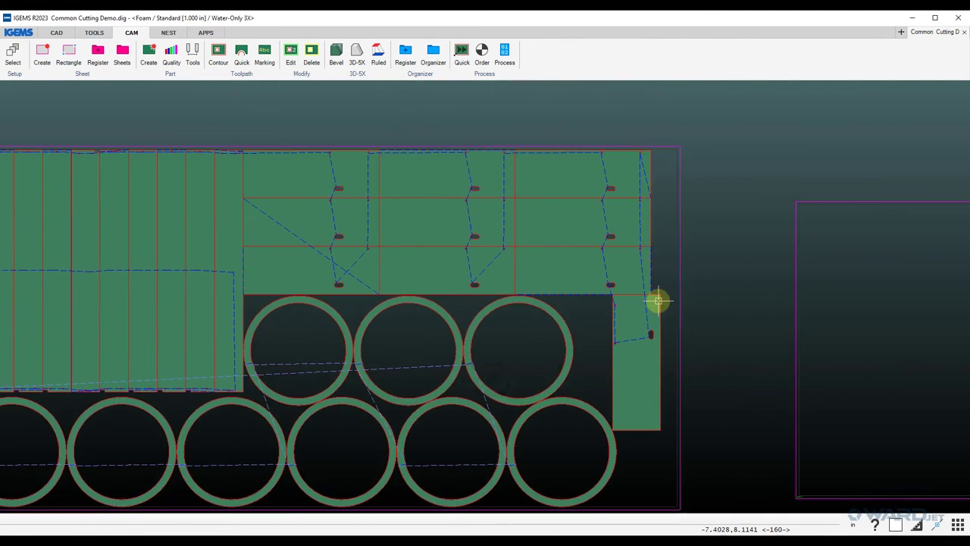
scroll(762, 286, "up", 8)
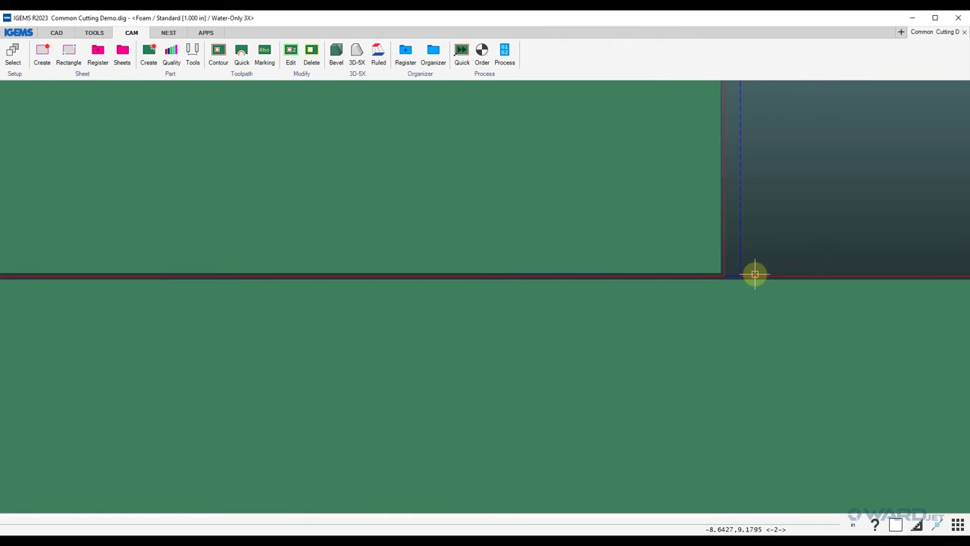
scroll(748, 284, "down", 6)
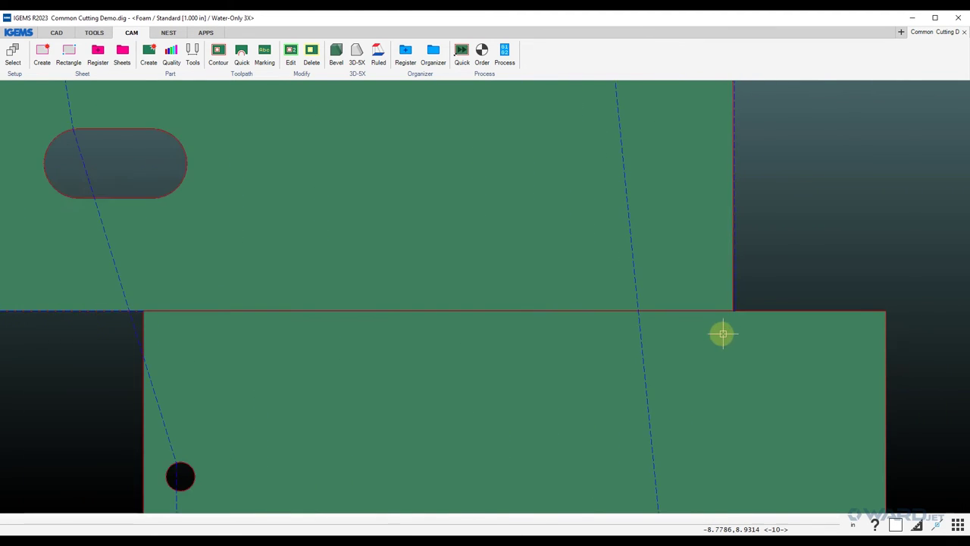
scroll(687, 300, "down", 5)
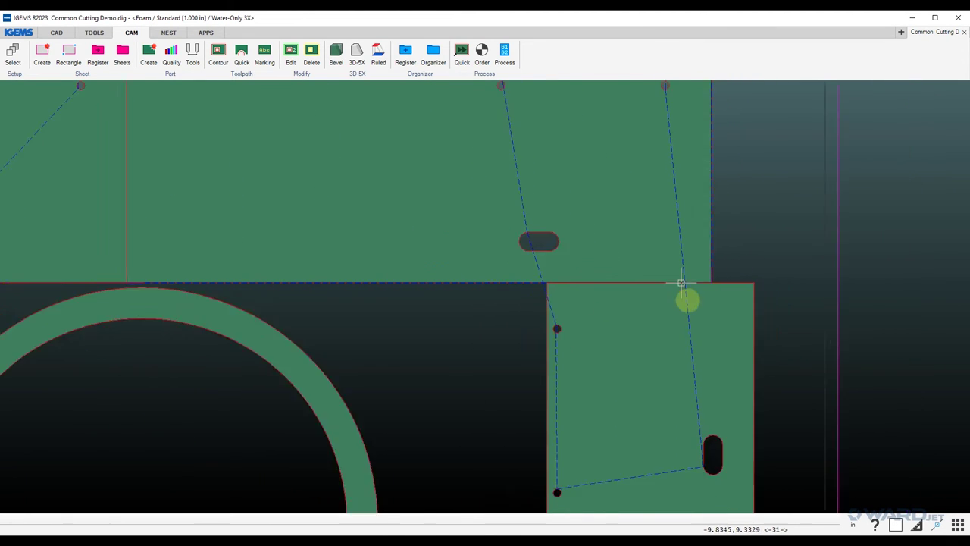
scroll(692, 325, "down", 4)
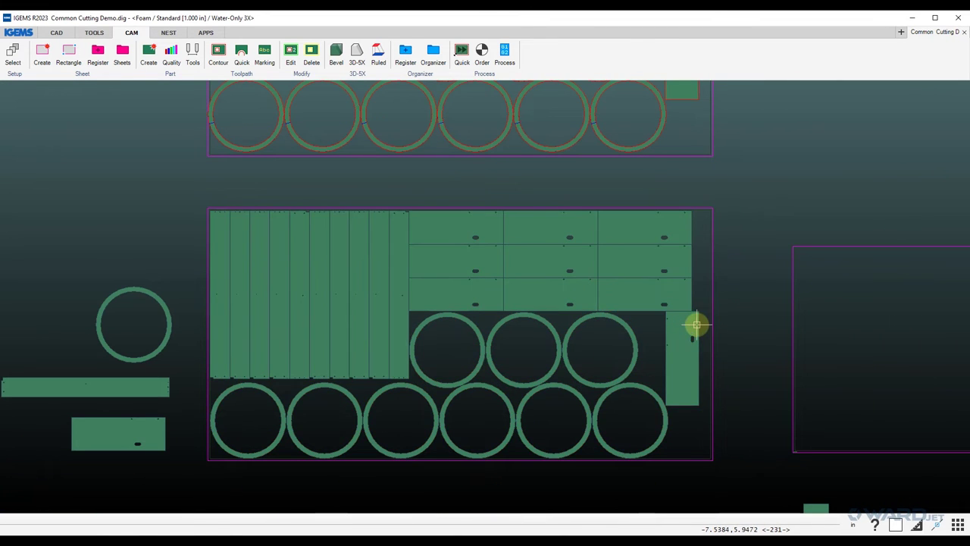
scroll(699, 327, "up", 8)
Move the small upright rectangle to a new spot beside the rings.
left_click(697, 339)
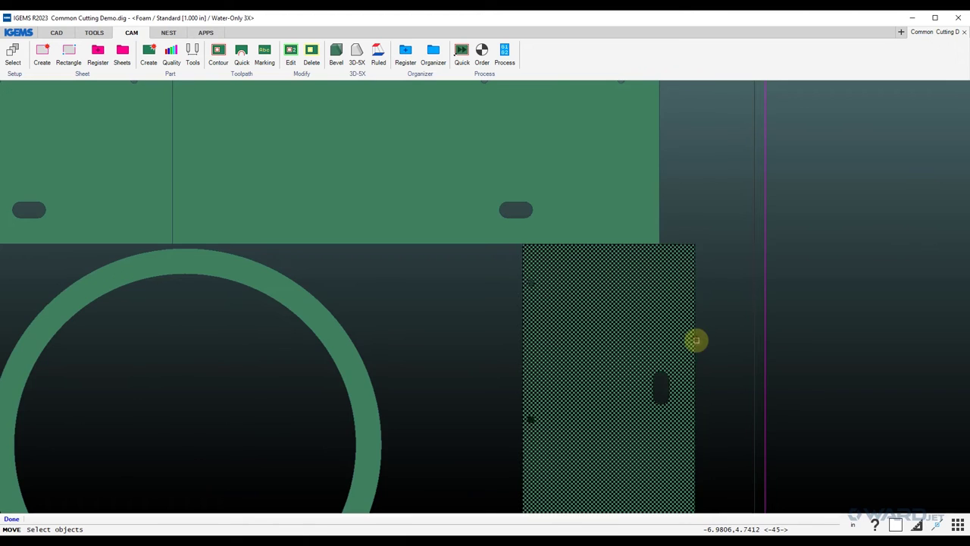
scroll(695, 340, "down", 4)
key("Return")
left_click(664, 375)
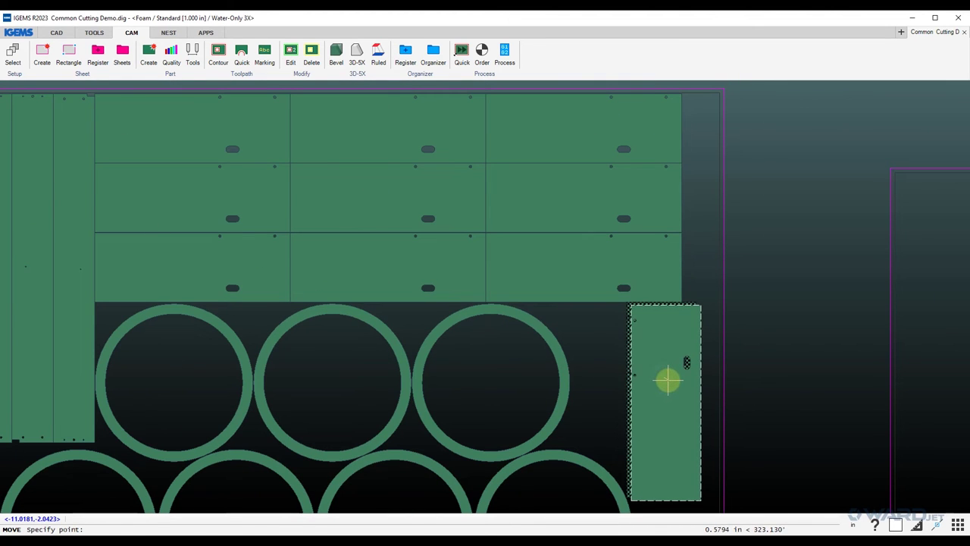
left_click(667, 381)
scroll(666, 378, "down", 5)
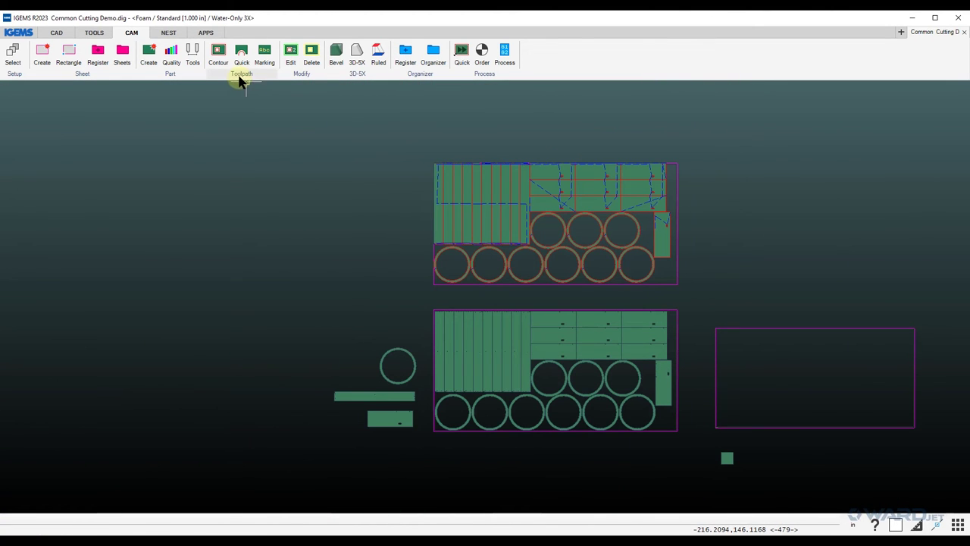
Regenerate sheetwise common cutlines on the lower nest and set cut order on both nests.
left_click(239, 76)
left_click(230, 187)
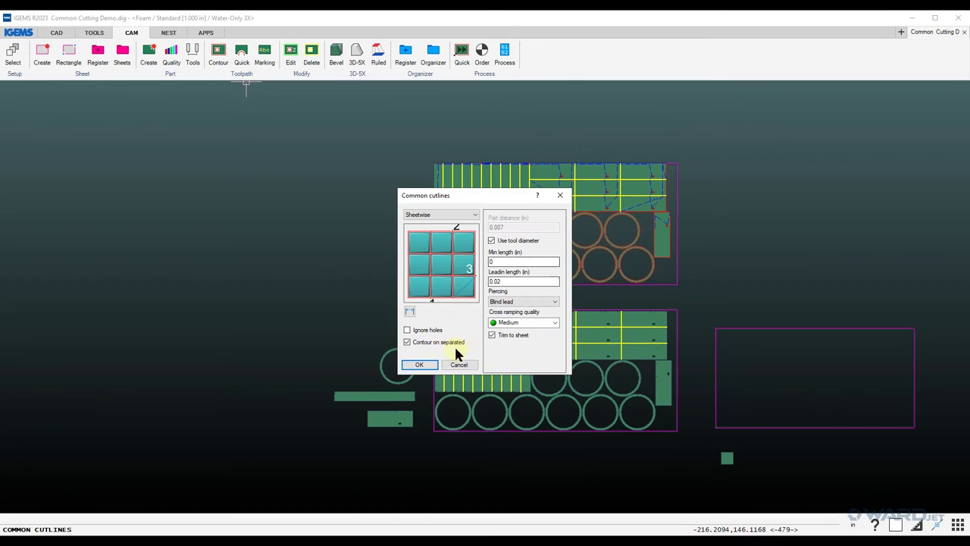
left_click(419, 364)
left_click_drag(422, 296, 692, 452)
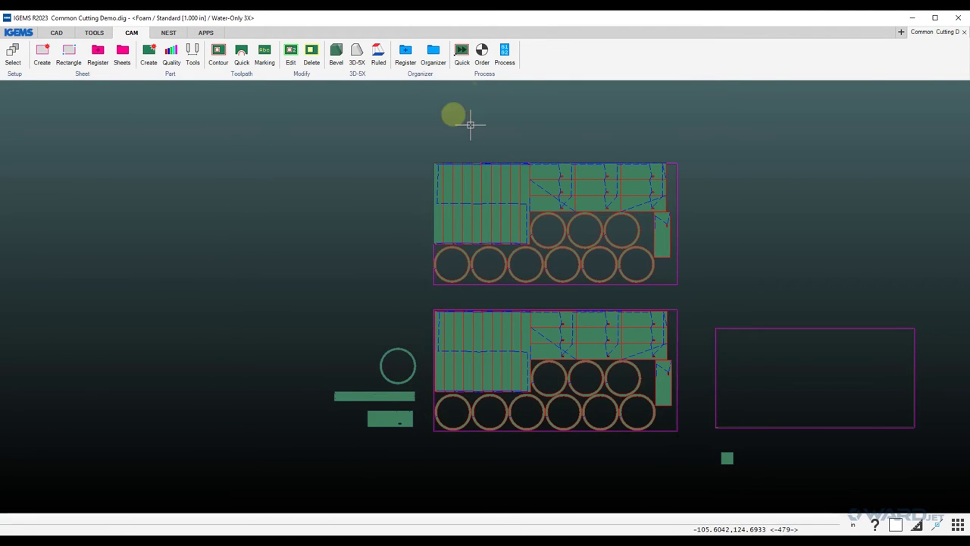
left_click(481, 56)
left_click_drag(422, 144, 684, 448)
Post-process the lower nest into G-code, accepting the custom job information.
left_click(485, 53)
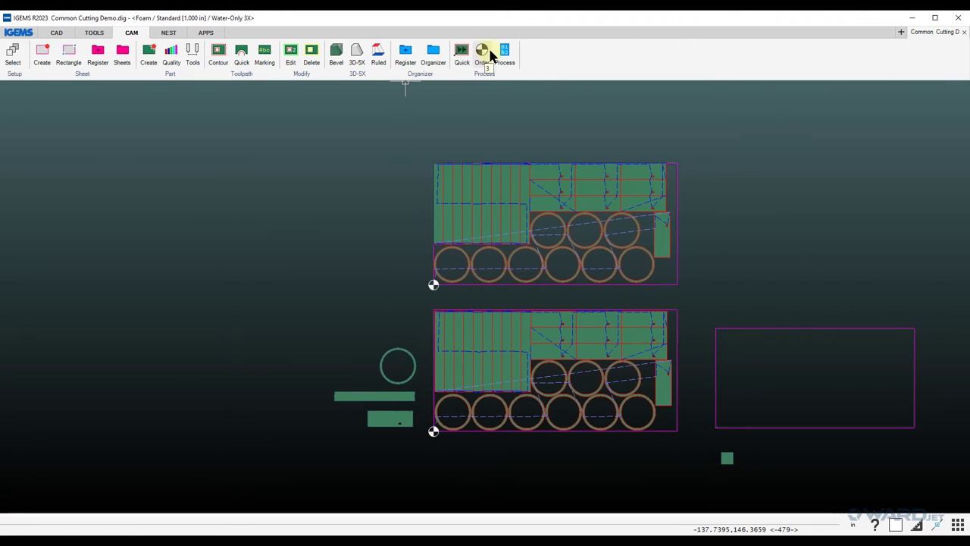
left_click(504, 53)
left_click(475, 415)
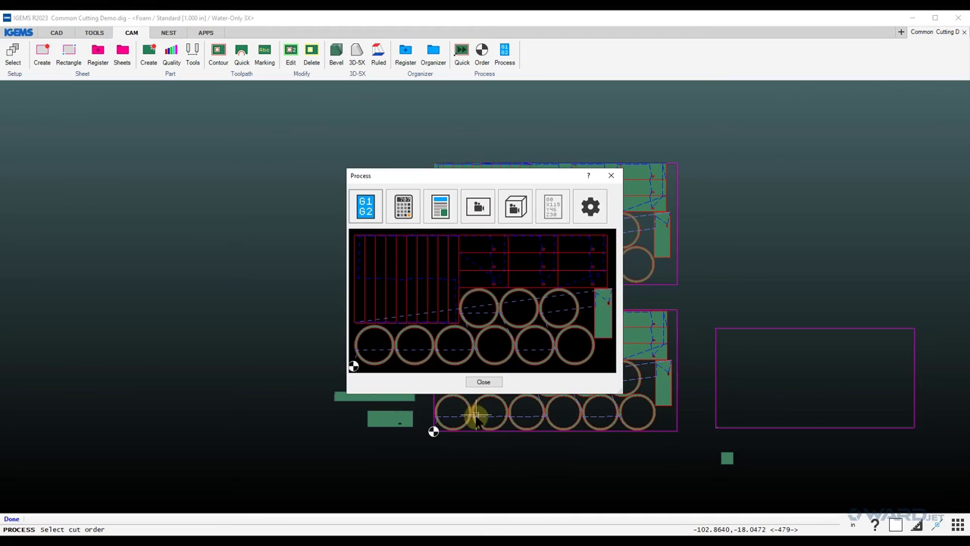
left_click(478, 243)
left_click(472, 308)
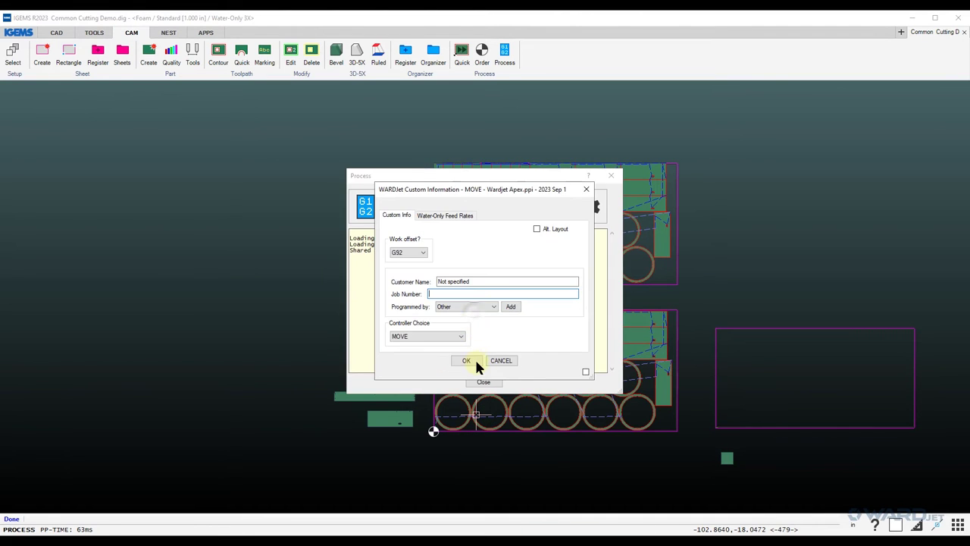
left_click(470, 357)
left_click(521, 371)
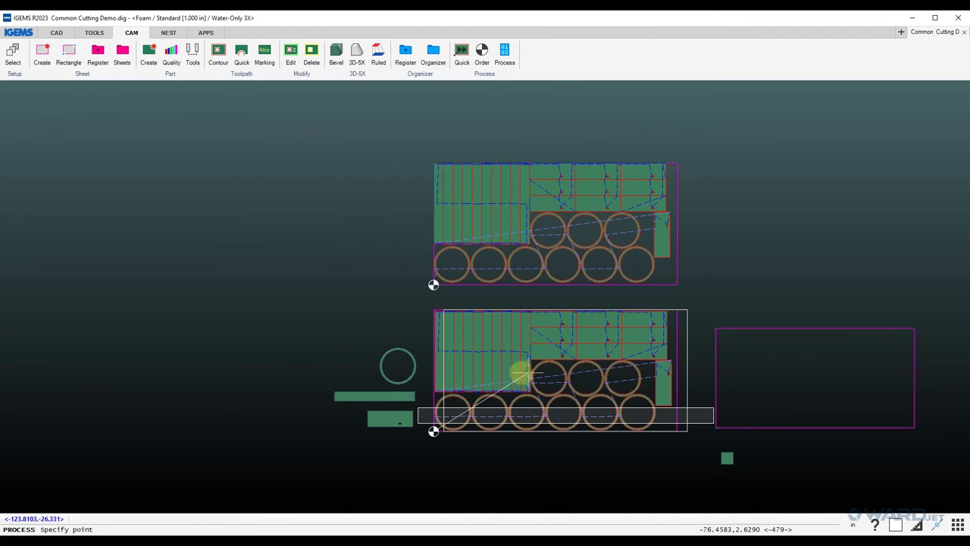
Start the simulation at the nest corner and run it fast to its 00:24:48 end.
left_click(426, 420)
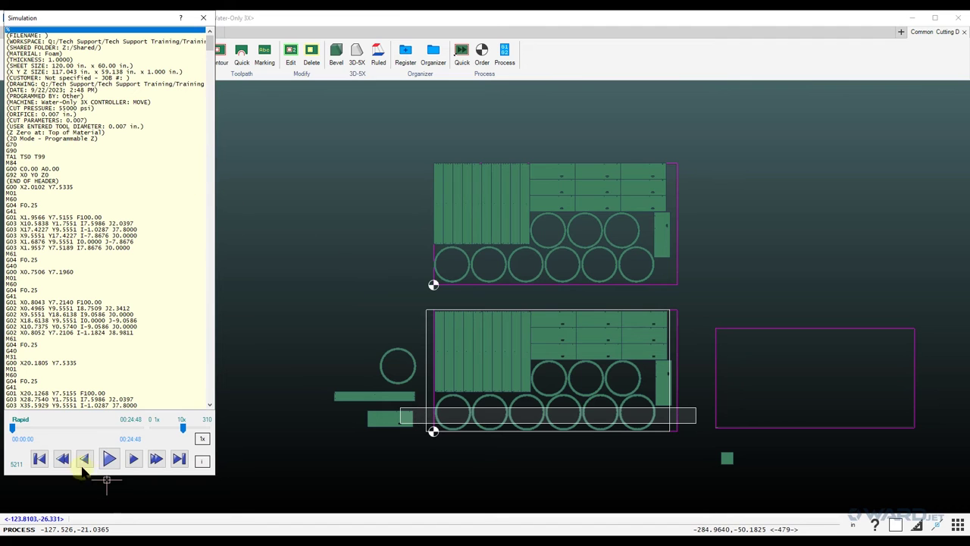
left_click(110, 460)
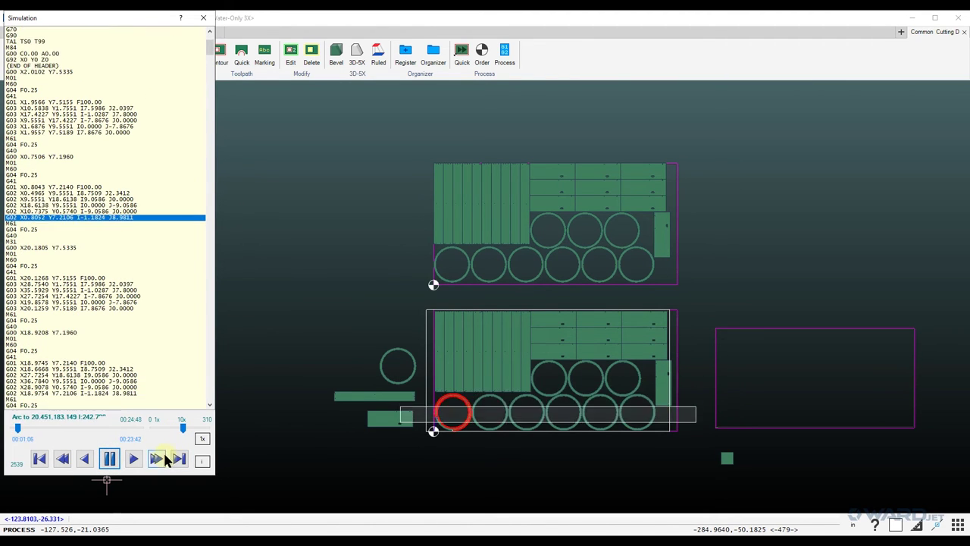
left_click(158, 460)
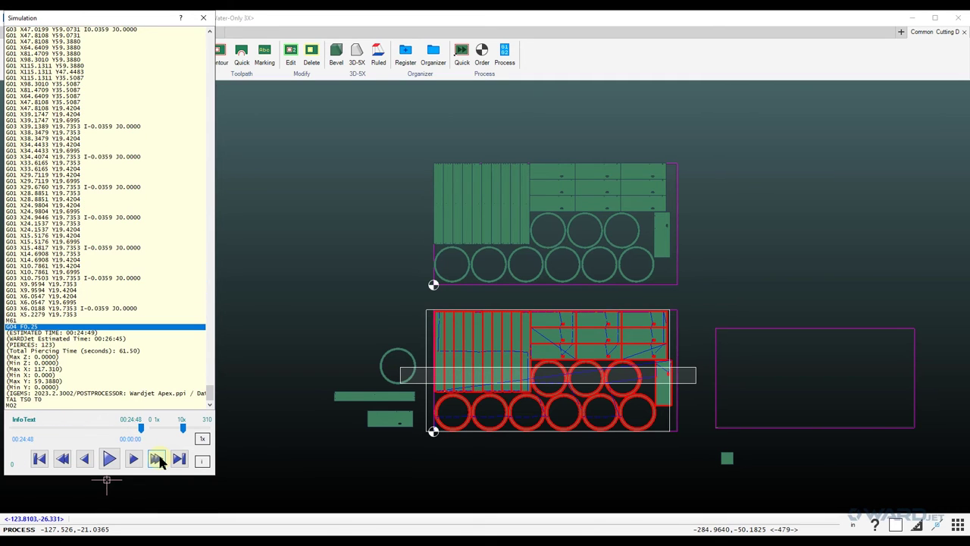
Post-process the upper nest into NC code, continuing past the side-beam travel warning.
left_click(209, 19)
left_click(483, 380)
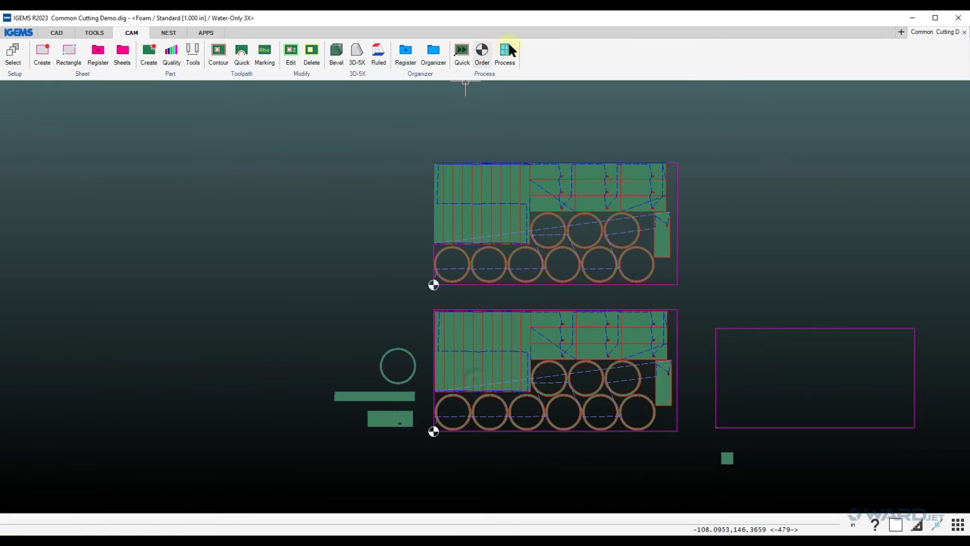
left_click(502, 59)
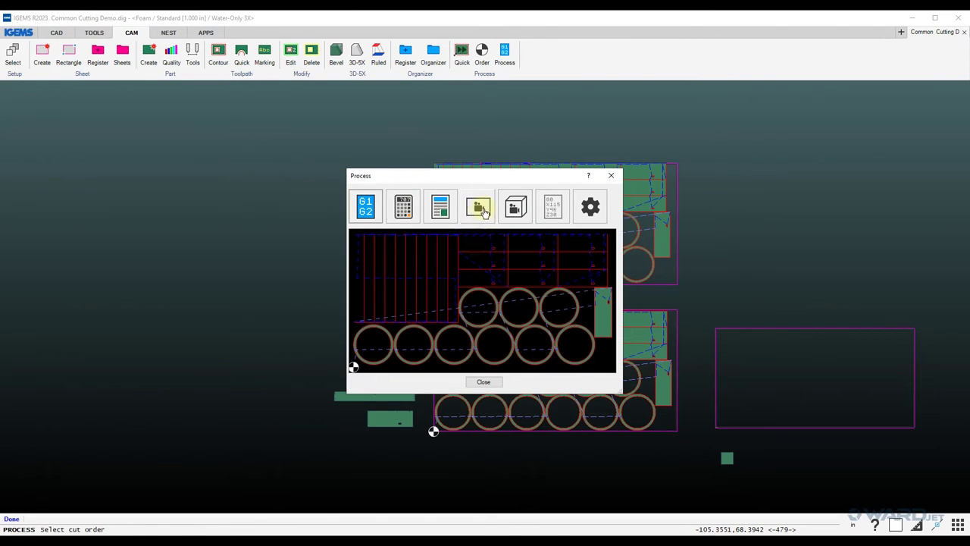
left_click(483, 209)
left_click(465, 310)
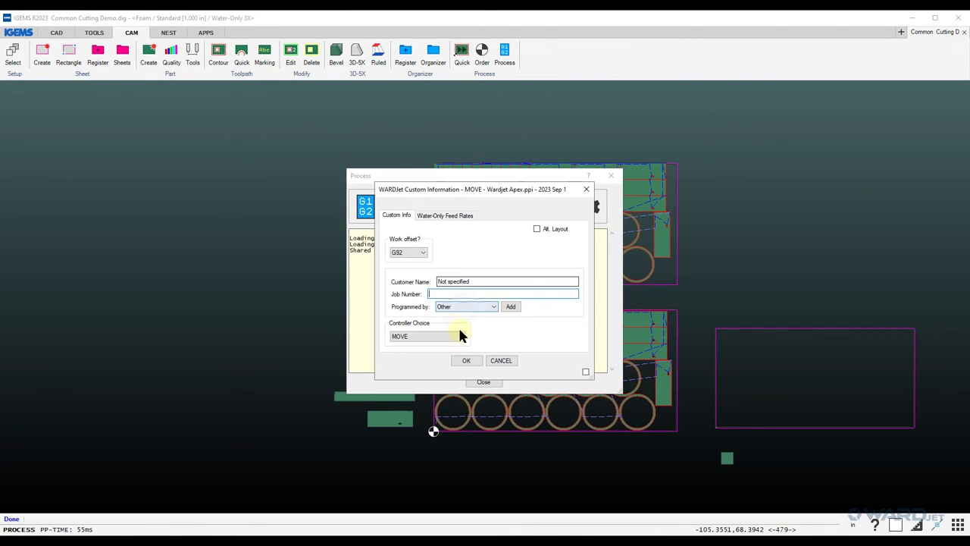
left_click(461, 356)
left_click(517, 371)
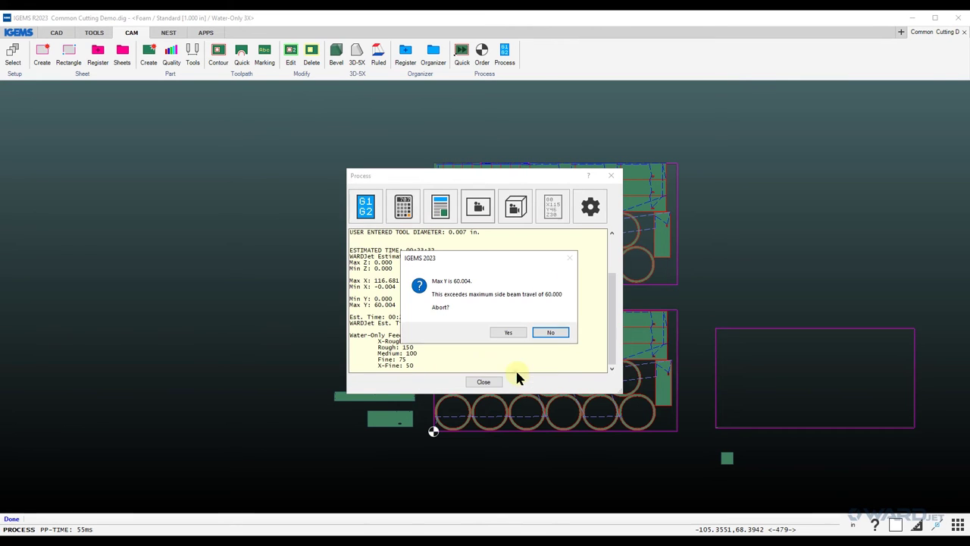
left_click(548, 334)
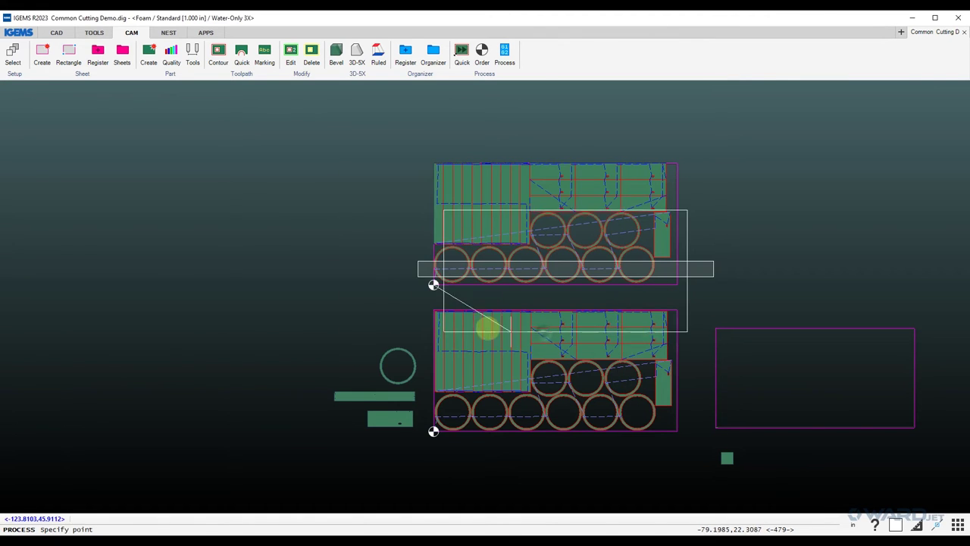
Simulate the upper nest's cut from a later NC line, then close the Simulation window.
left_click(432, 285)
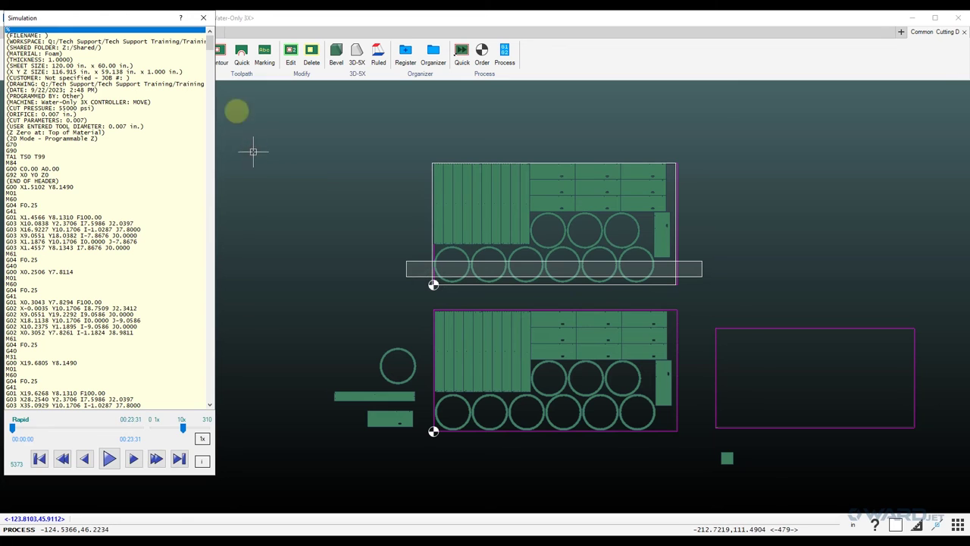
left_click_drag(211, 42, 206, 349)
left_click(119, 108)
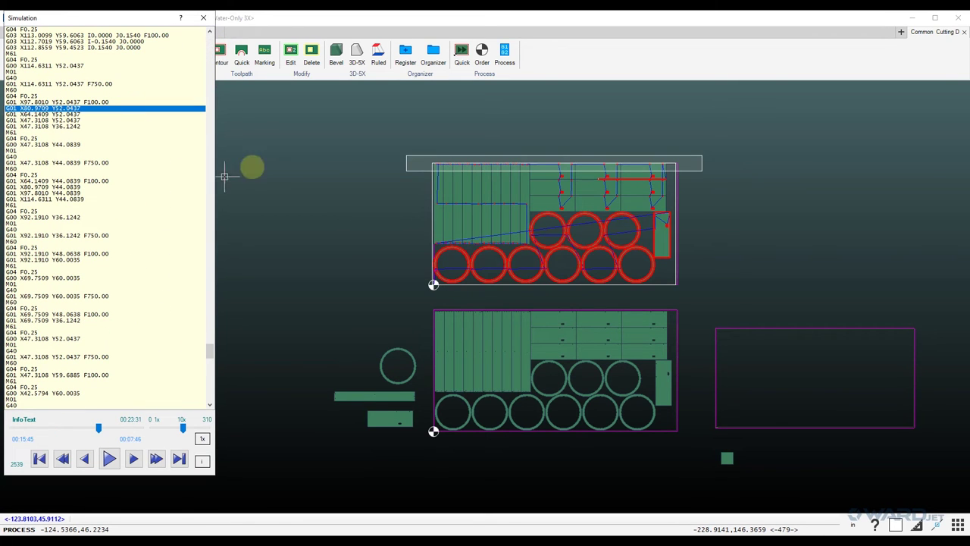
left_click(109, 460)
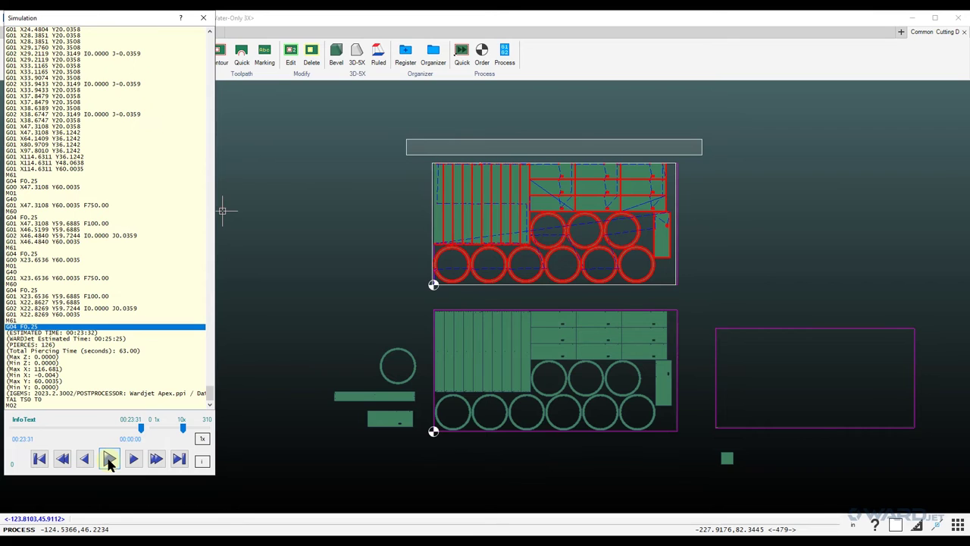
left_click(223, 142)
left_click(205, 18)
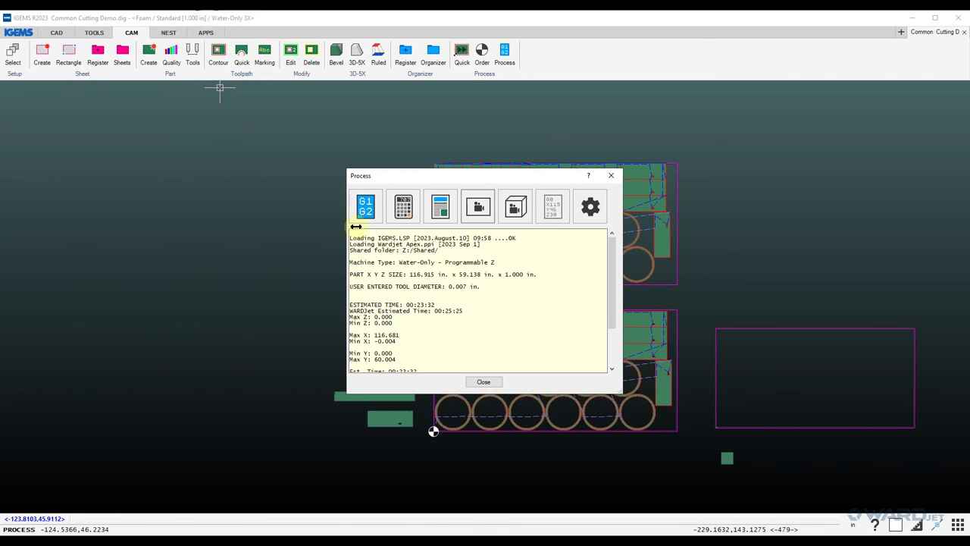
Close the process summary, centre the empty sheet in view, and bring up the NEST tools.
left_click(477, 384)
scroll(727, 396, "up", 3)
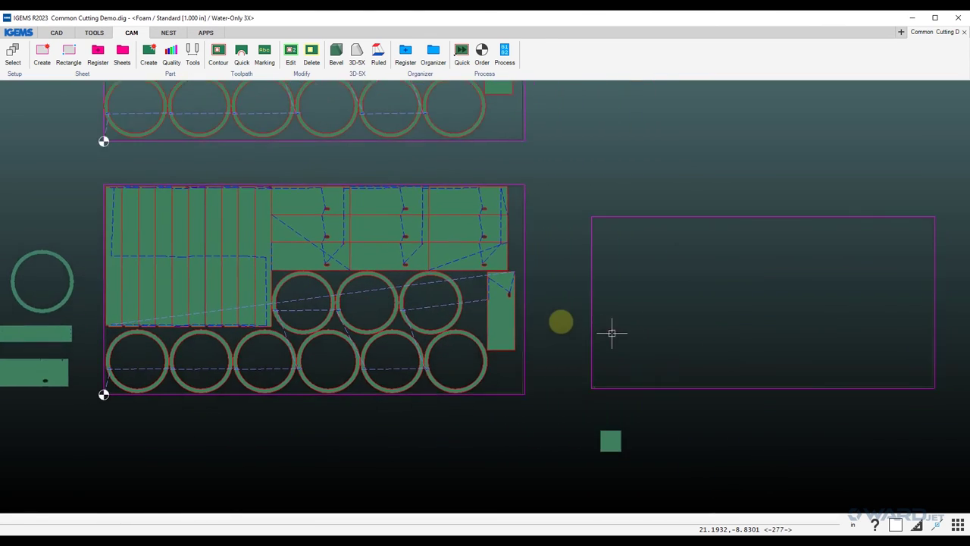
middle_click_drag(612, 332, 473, 348)
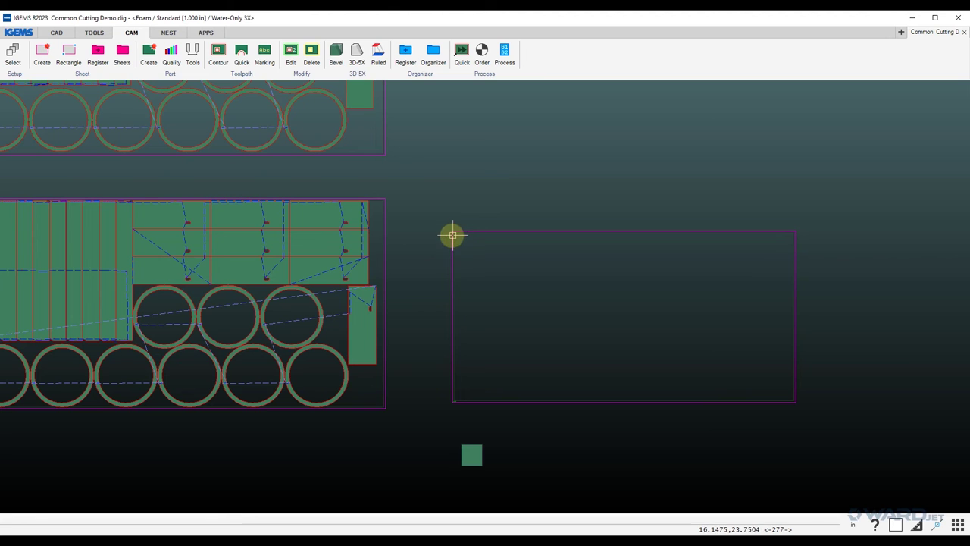
scroll(557, 316, "down", 2)
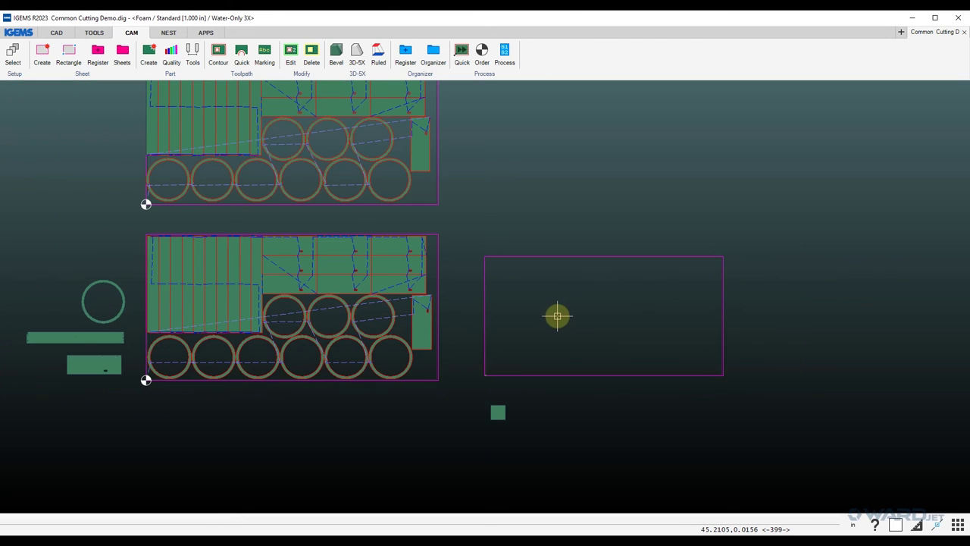
middle_click_drag(556, 316, 428, 300)
left_click(169, 34)
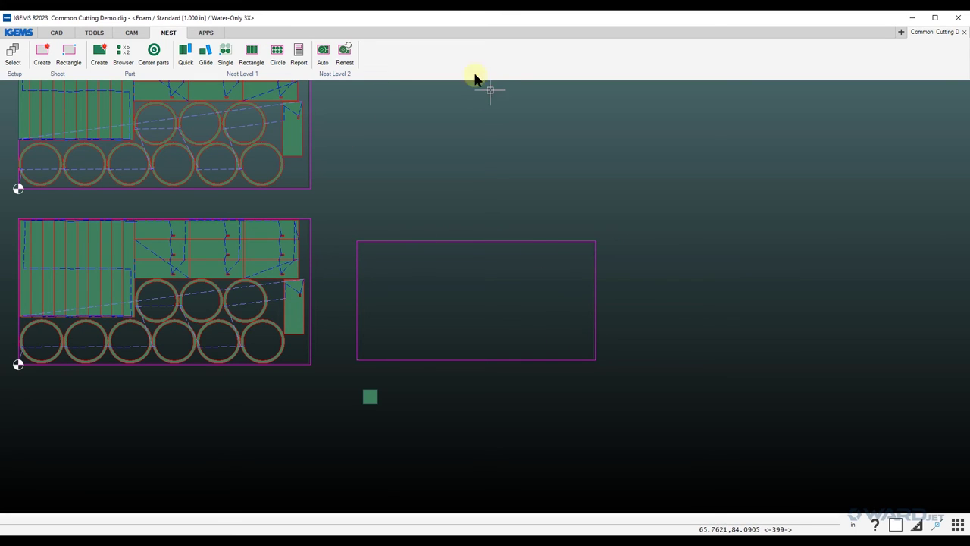
Set up an Auto nest of the 6 in square part onto the empty sheet with Common cutline.
left_click(325, 55)
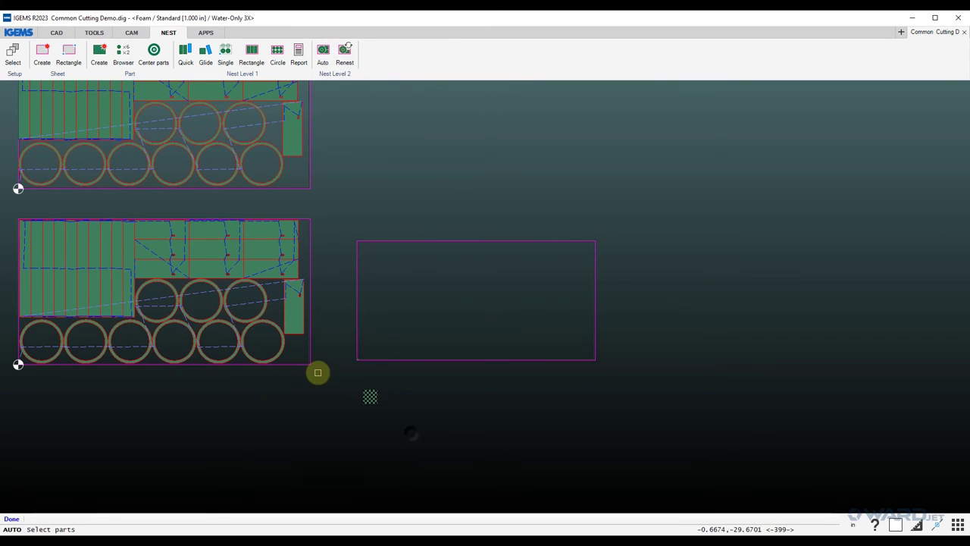
left_click(370, 396)
right_click(467, 350)
left_click(438, 321)
right_click(495, 351)
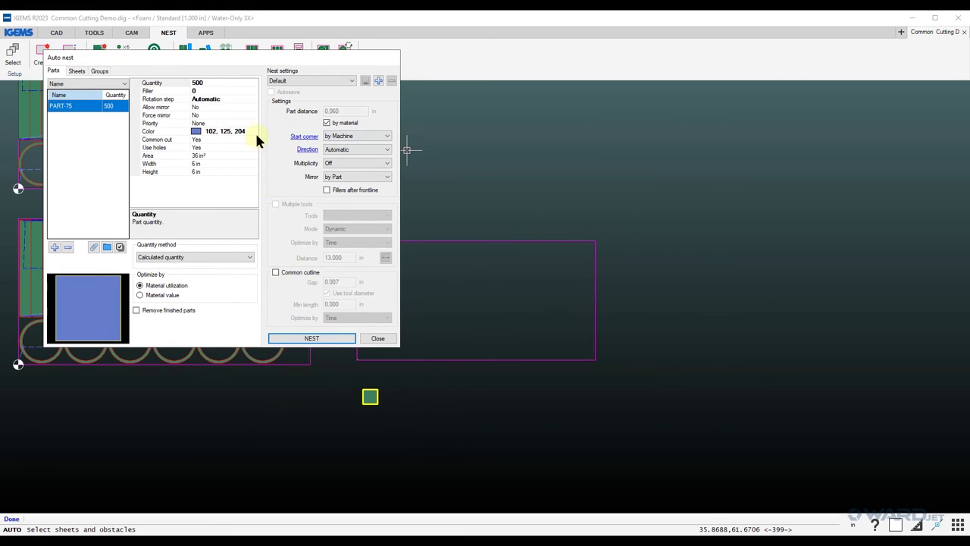
left_click(282, 273)
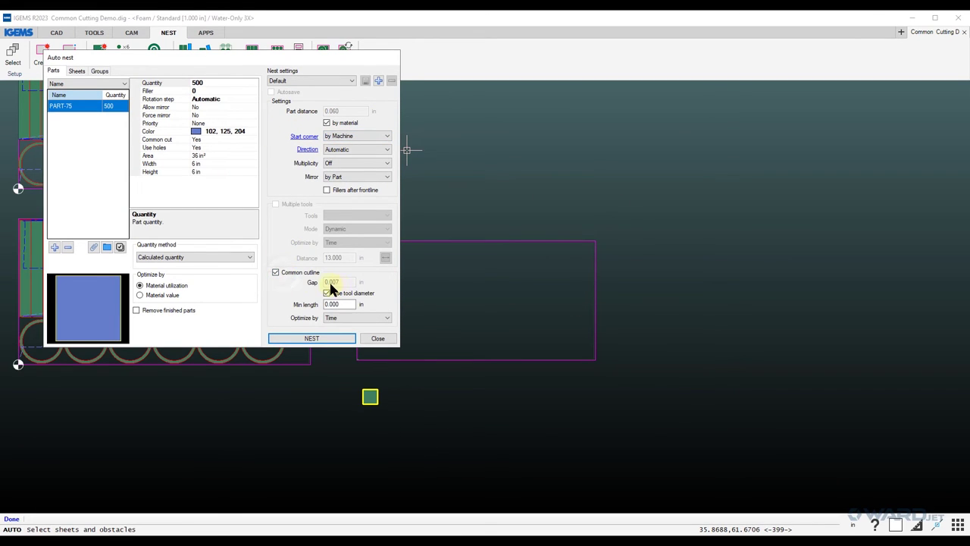
Run the nest until 112 of 500 squares are placed at 87.4%, then cancel it.
left_click(322, 341)
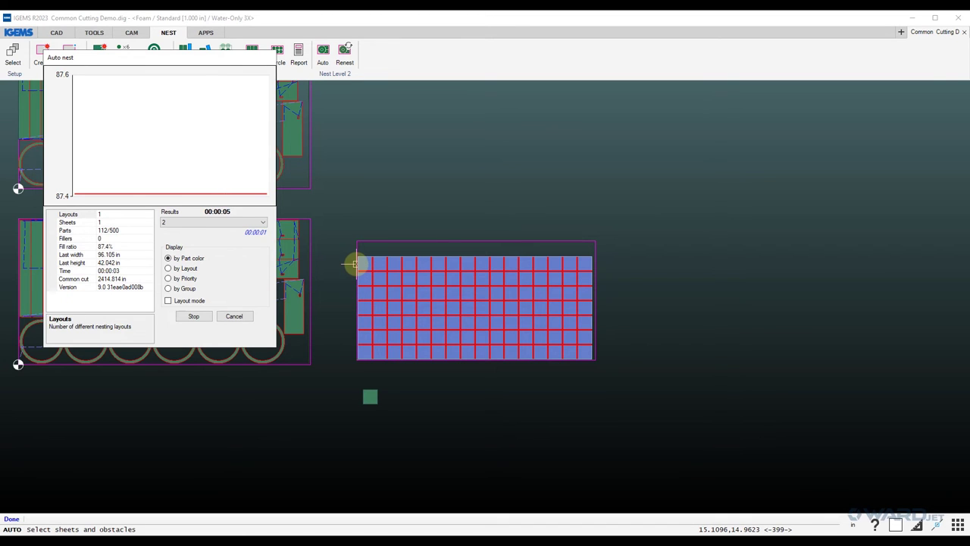
scroll(362, 243, "up", 5)
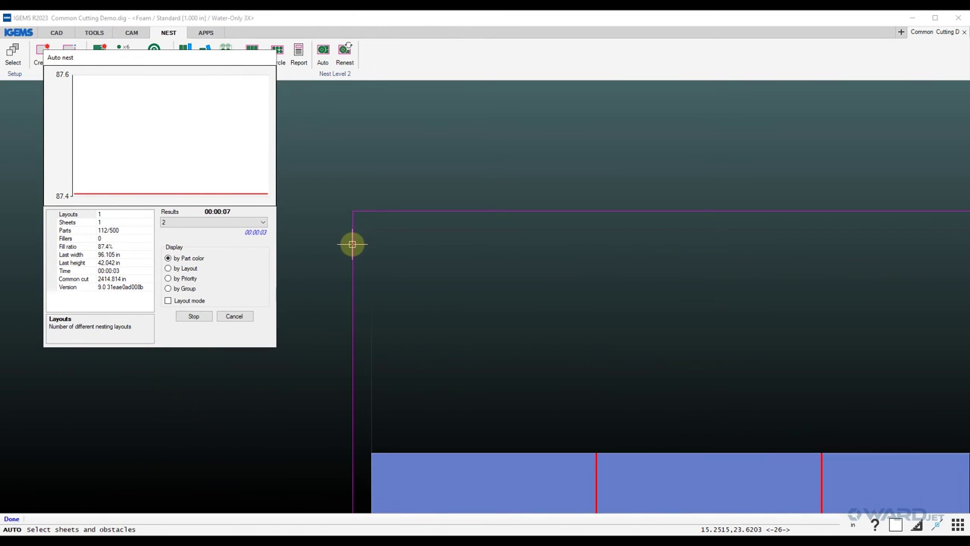
scroll(353, 242, "down", 4)
scroll(375, 319, "up", 8)
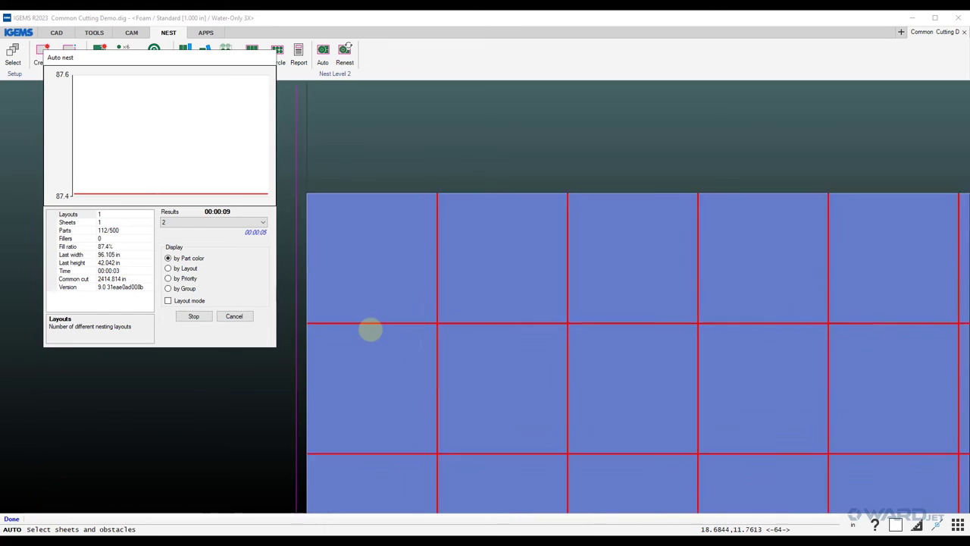
scroll(527, 291, "up", 4)
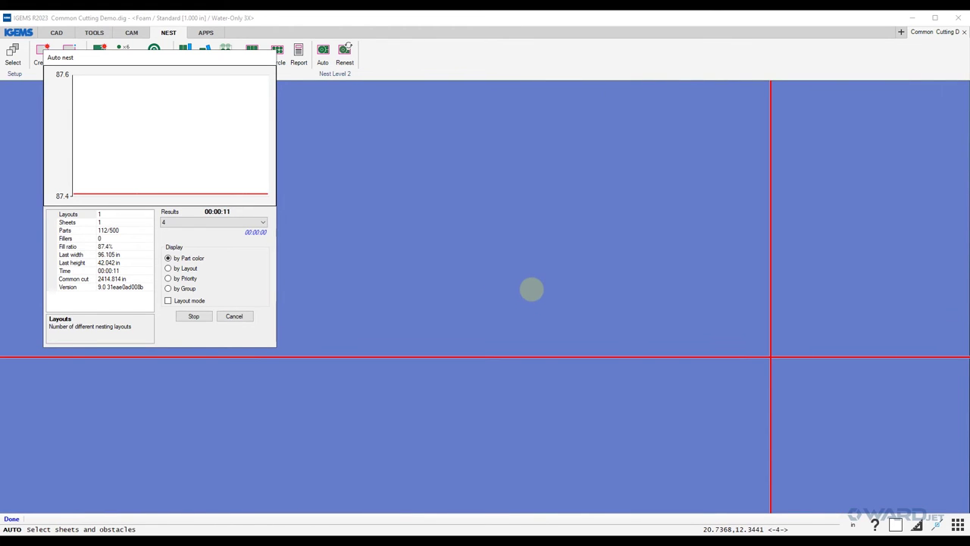
scroll(531, 289, "down", 8)
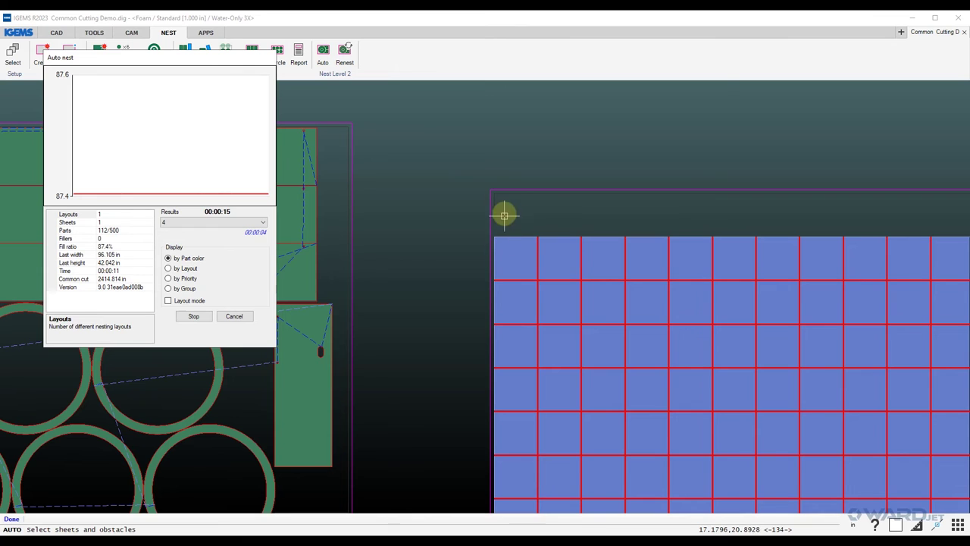
scroll(502, 219, "down", 5)
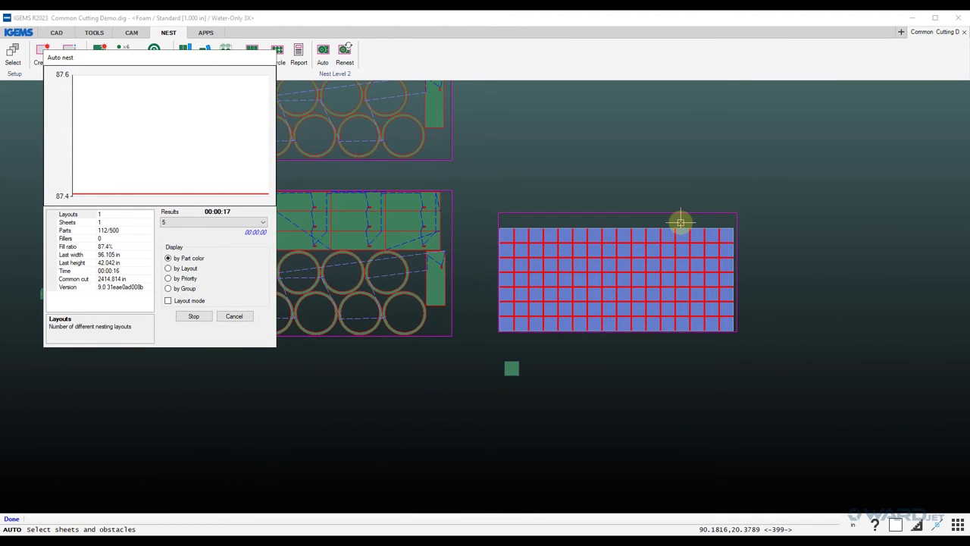
left_click(233, 317)
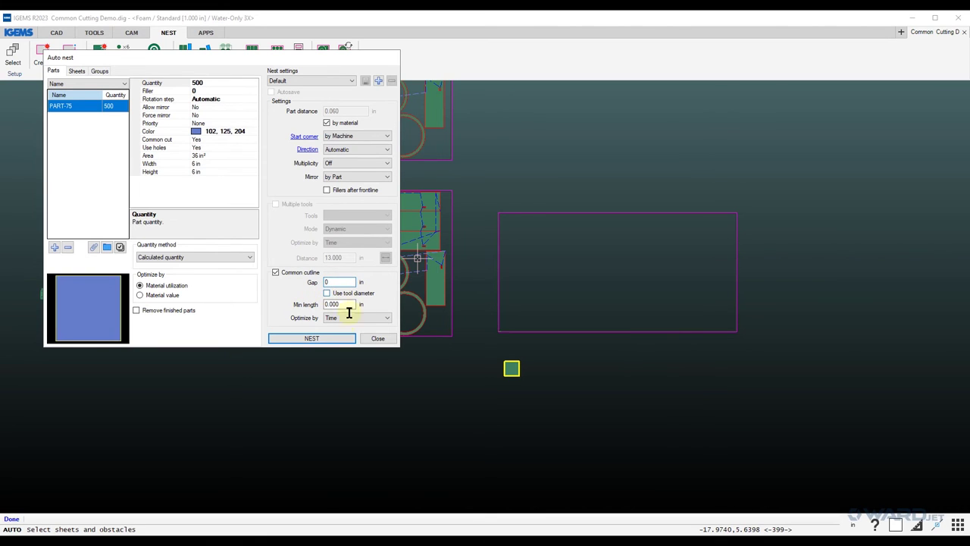
Rerun the nest with 0 in gap, stop at 100% fill (128 squares), and apply the layout.
left_click(337, 342)
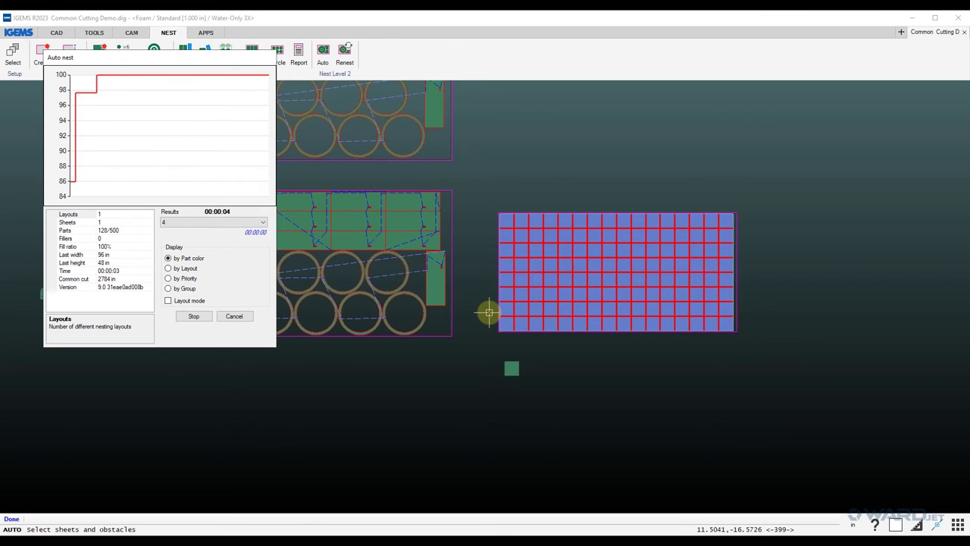
left_click(209, 317)
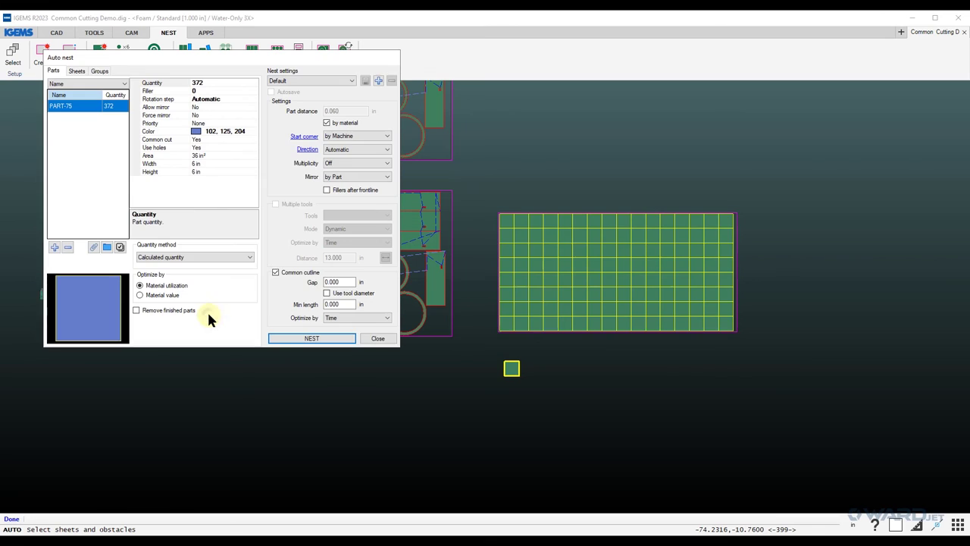
left_click(373, 338)
Set up Common cutlines: measure the shortest part distance and set part distance 0, ignoring tool diameter.
left_click(140, 34)
left_click(242, 64)
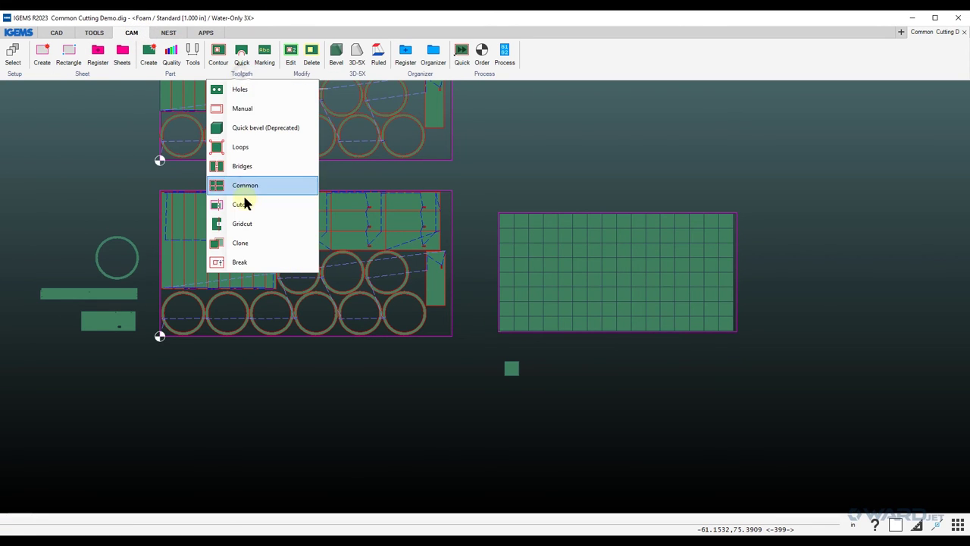
left_click(245, 188)
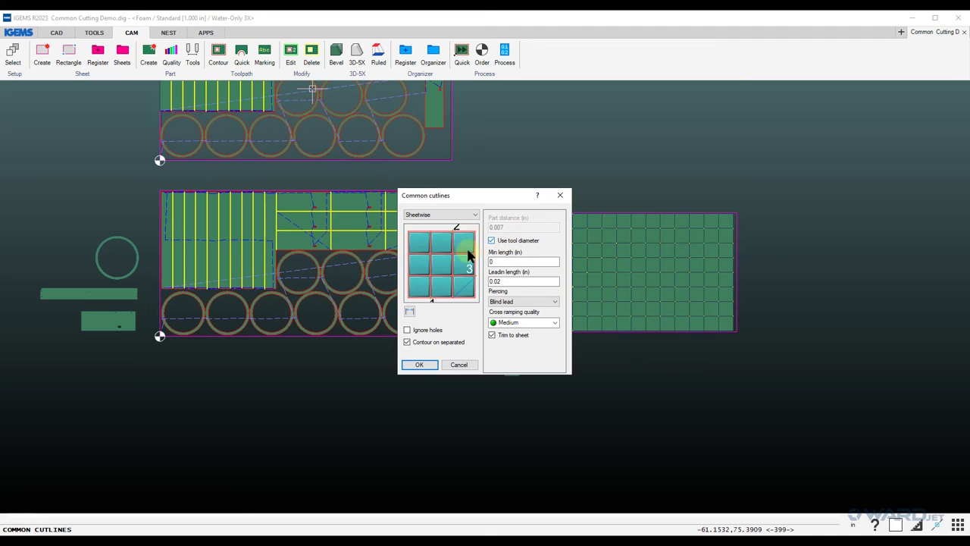
left_click(409, 311)
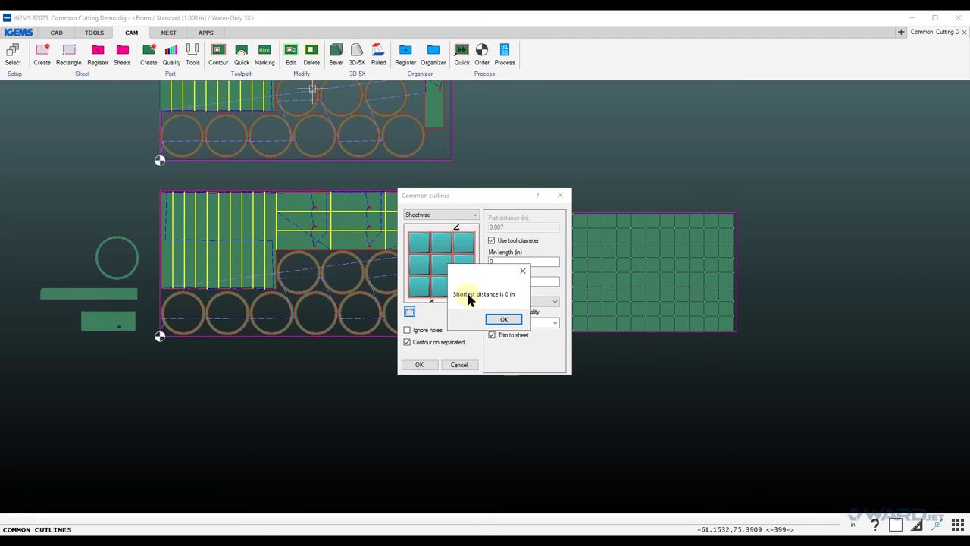
left_click(504, 319)
left_click(492, 241)
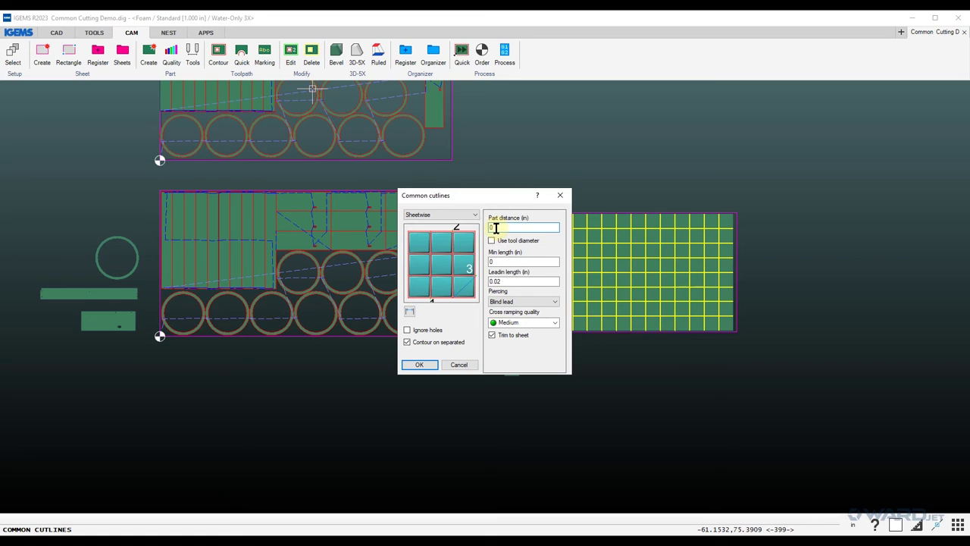
left_click(429, 366)
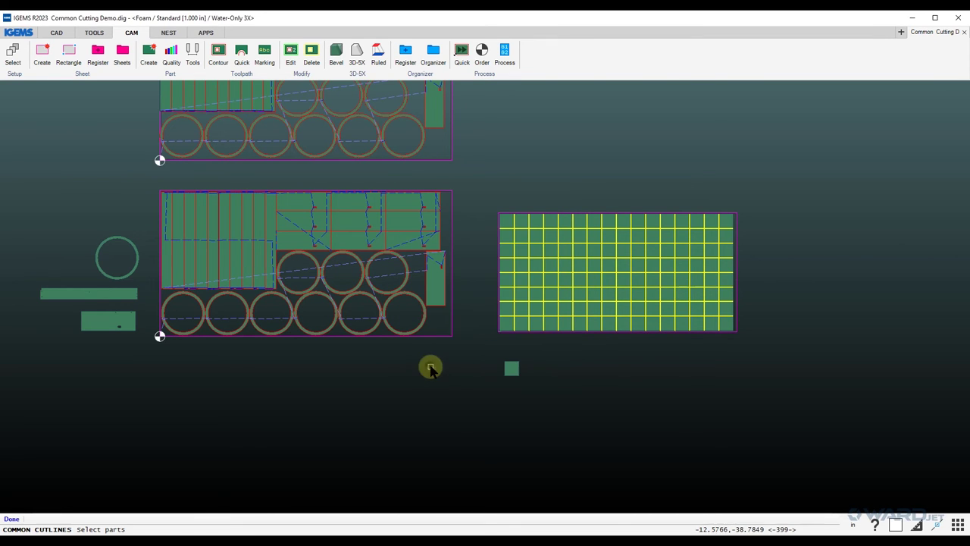
Window-select the 128-square grid sheet to generate its sheetwise common-cut toolpaths.
left_click_drag(487, 198, 761, 340)
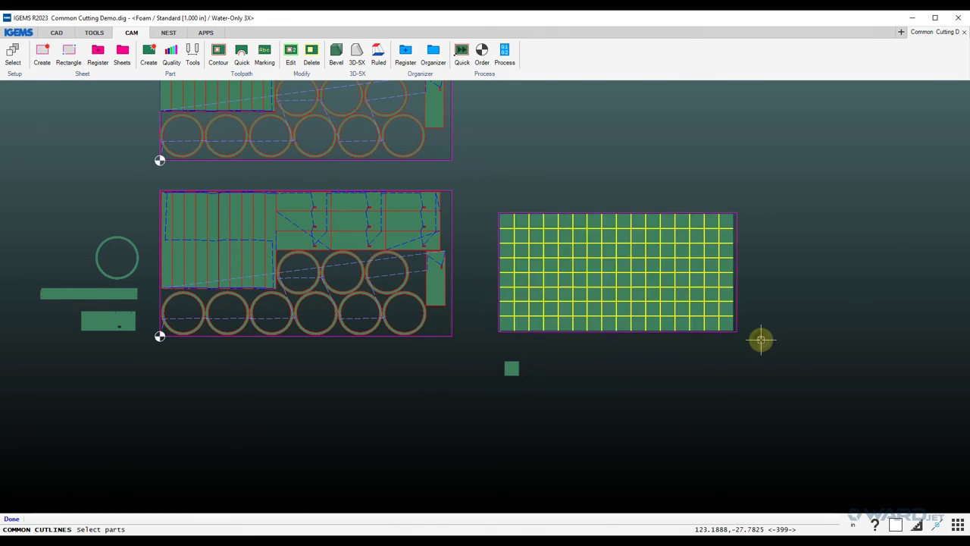
scroll(507, 228, "up", 5)
scroll(477, 227, "up", 5)
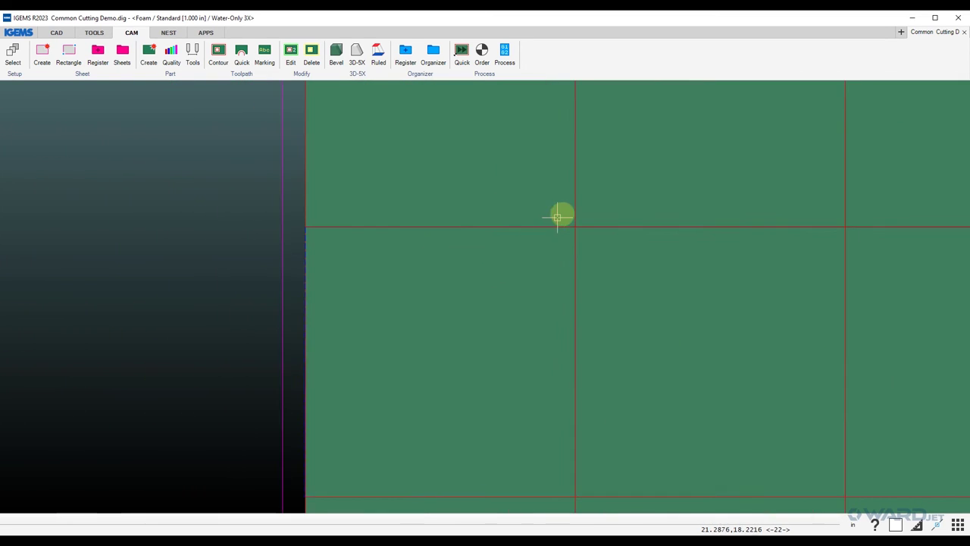
scroll(499, 329, "down", 3)
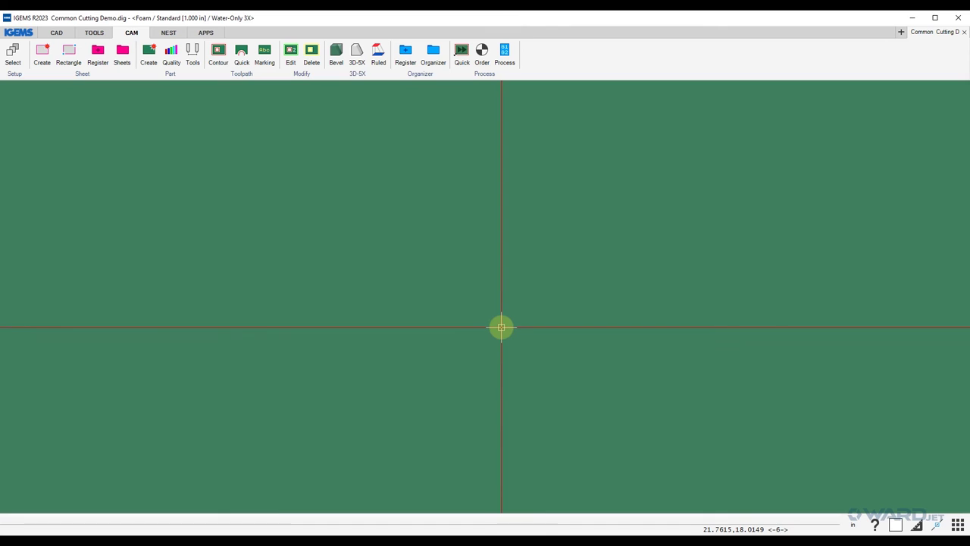
scroll(501, 327, "down", 8)
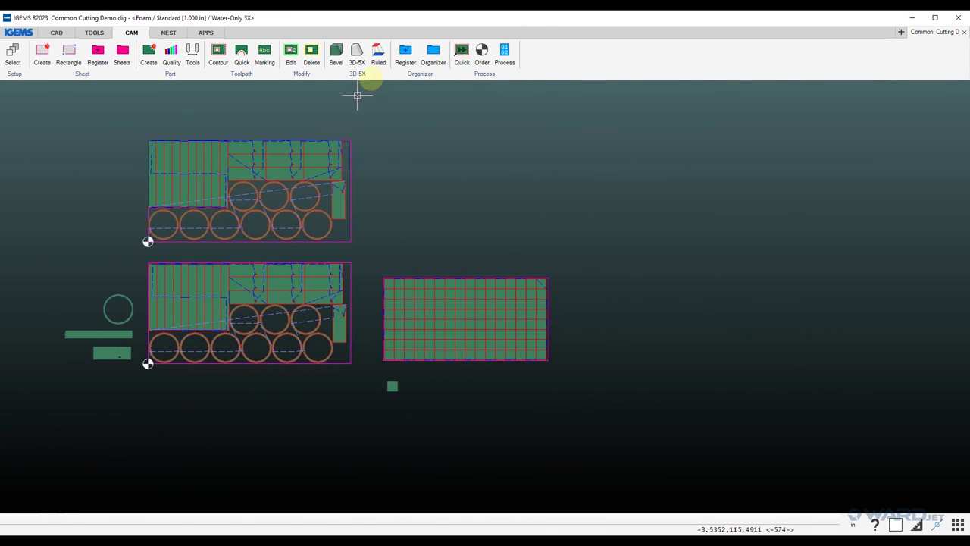
Set the grid sheet's cut order and process it into a 00:17:49 cutting program.
left_click(482, 51)
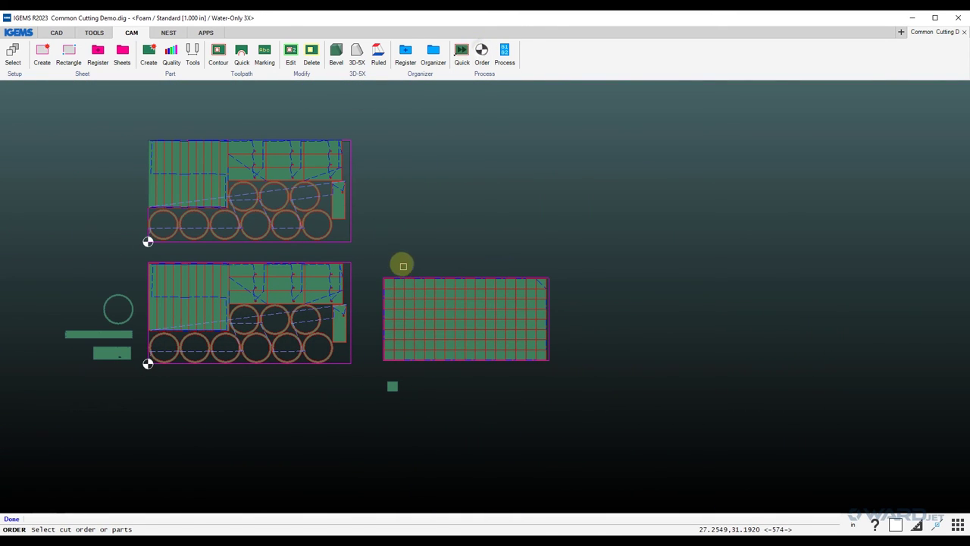
left_click(567, 358)
left_click(107, 250)
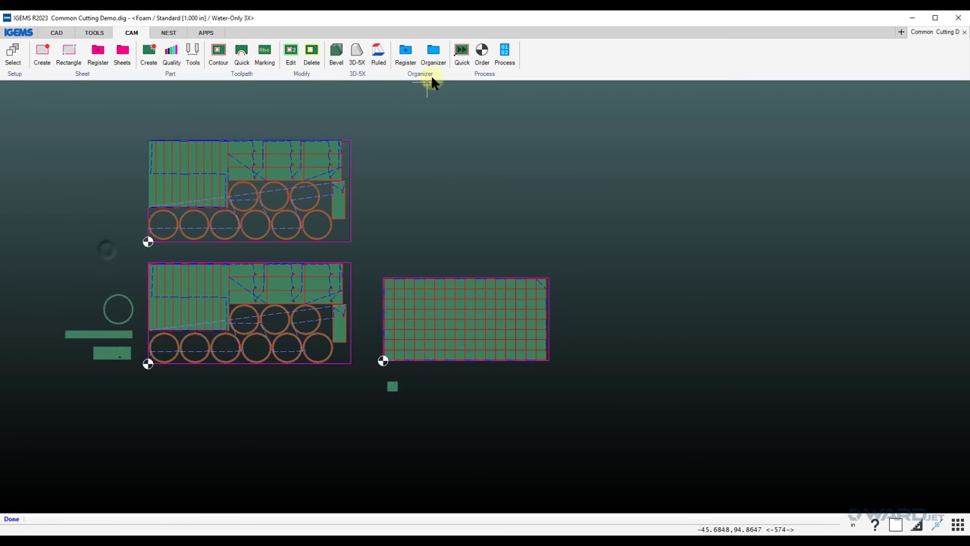
left_click(504, 55)
left_click(383, 359)
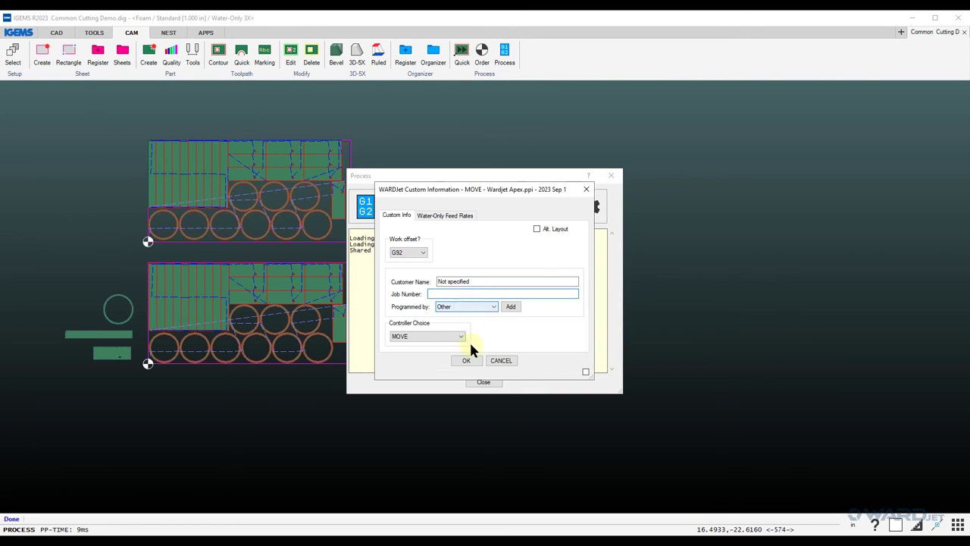
left_click(466, 360)
left_click(522, 373)
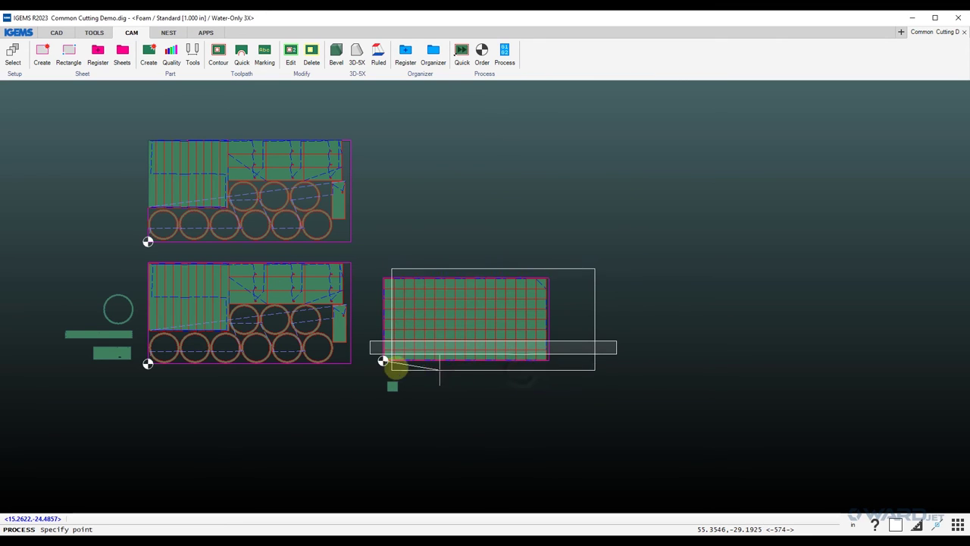
Play the grid sheet's cut simulation of full-length vertical lines, then close it and recentre the grid.
left_click(380, 362)
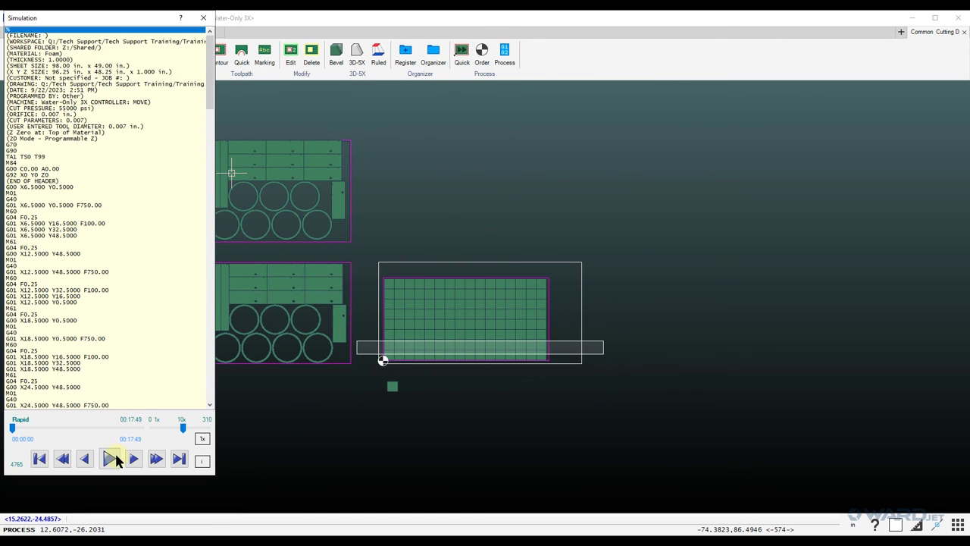
left_click(114, 457)
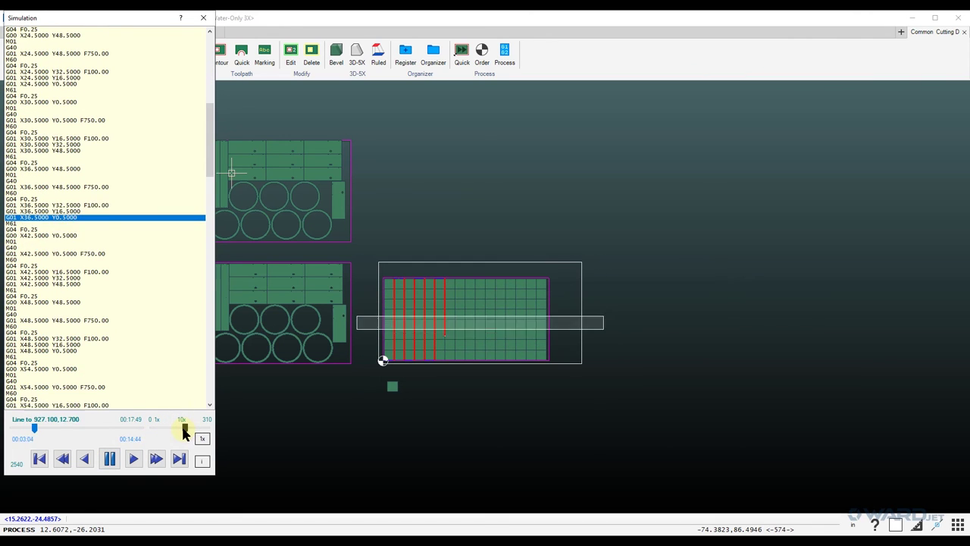
left_click(204, 18)
left_click(477, 382)
scroll(442, 325, "up", 4)
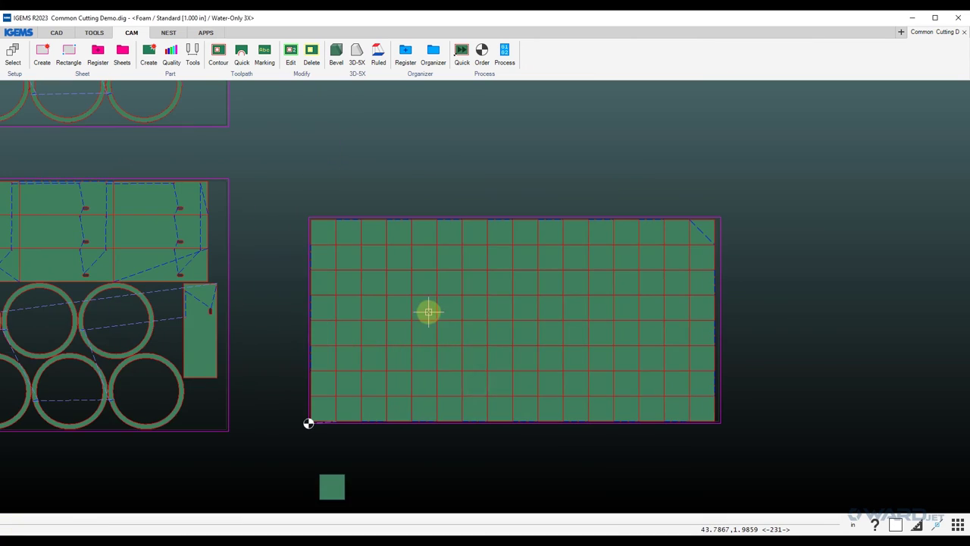
middle_click_drag(426, 310, 320, 288)
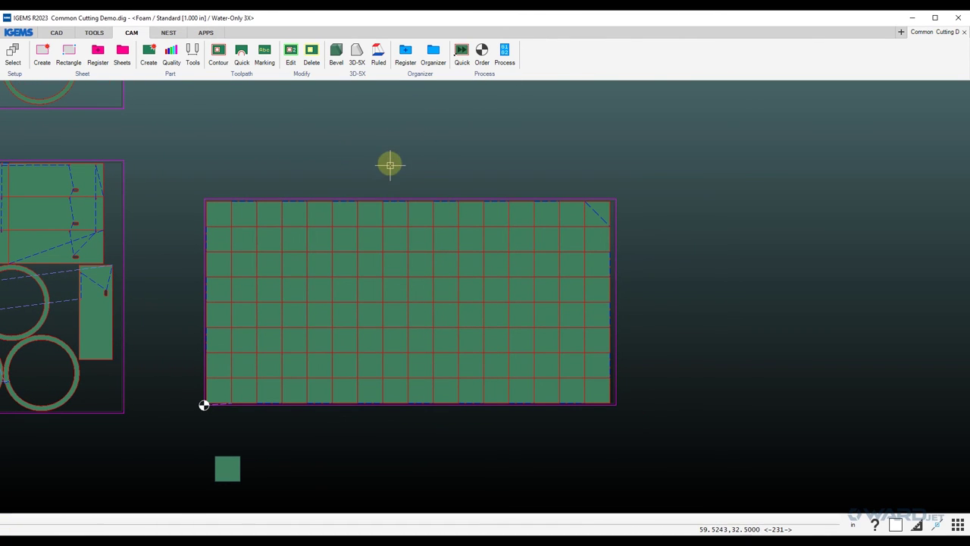
In Common cutlines for the grid sheet, switch Sheetwise to Partwise and turn the Use gap option off.
middle_click_drag(403, 183, 397, 185)
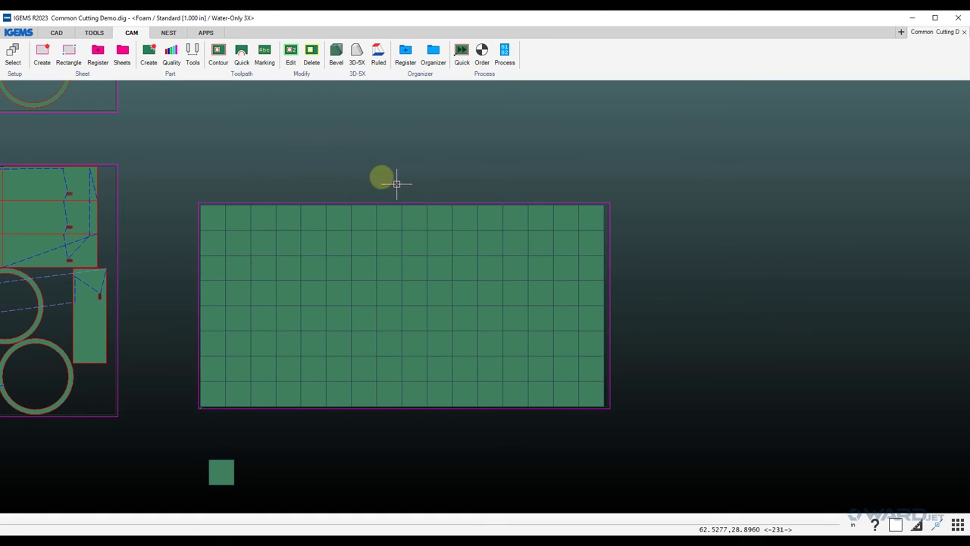
left_click(242, 62)
left_click(246, 186)
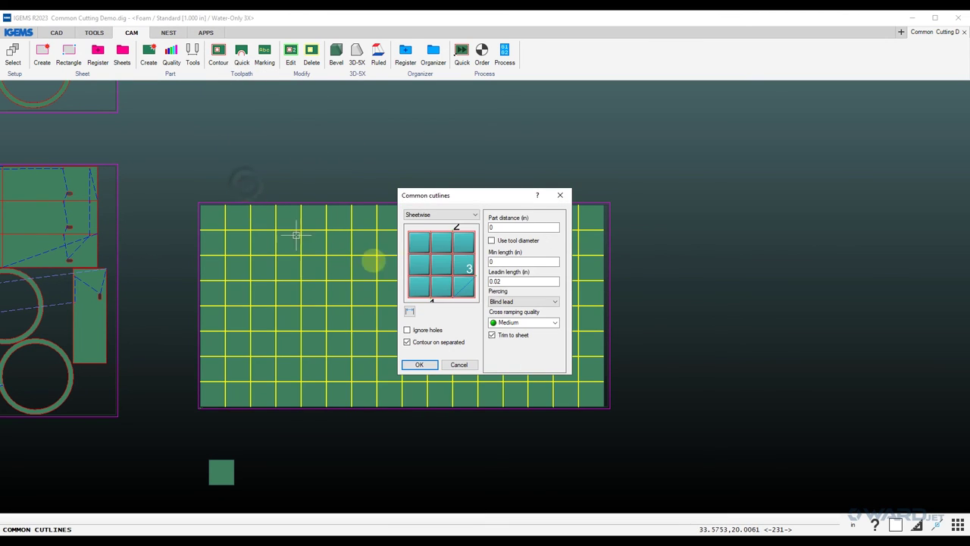
left_click(439, 216)
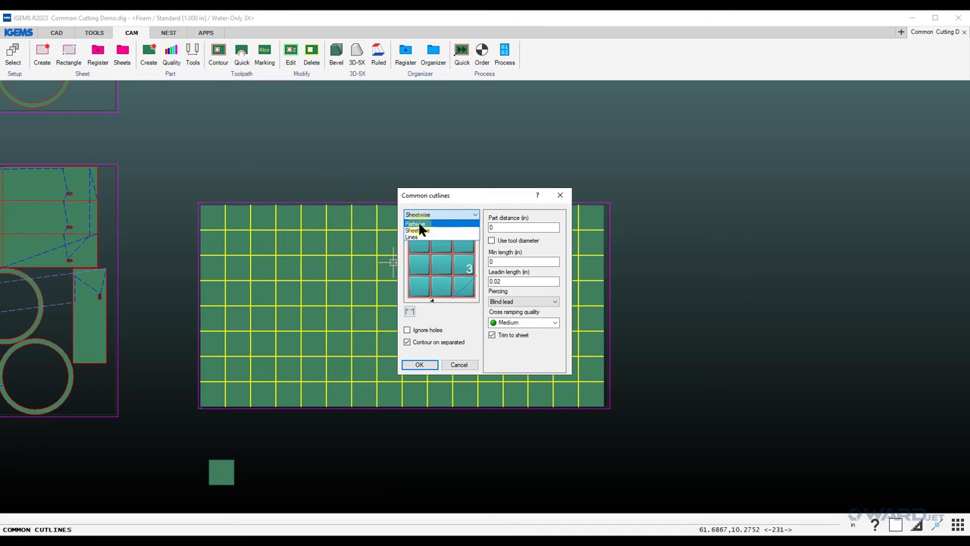
left_click(419, 225)
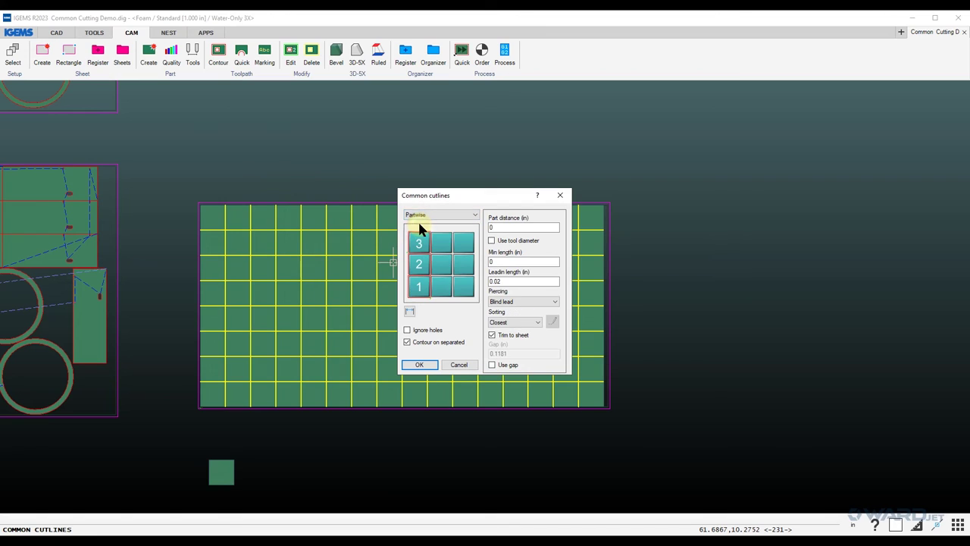
left_click(492, 365)
Apply the partwise cutlines to the grid squares and set the grid part's cut order.
left_click(422, 366)
mouse_move(175, 159)
left_mouse_down()
mouse_move(632, 403)
mouse_move(637, 427)
left_mouse_up()
left_click(589, 349)
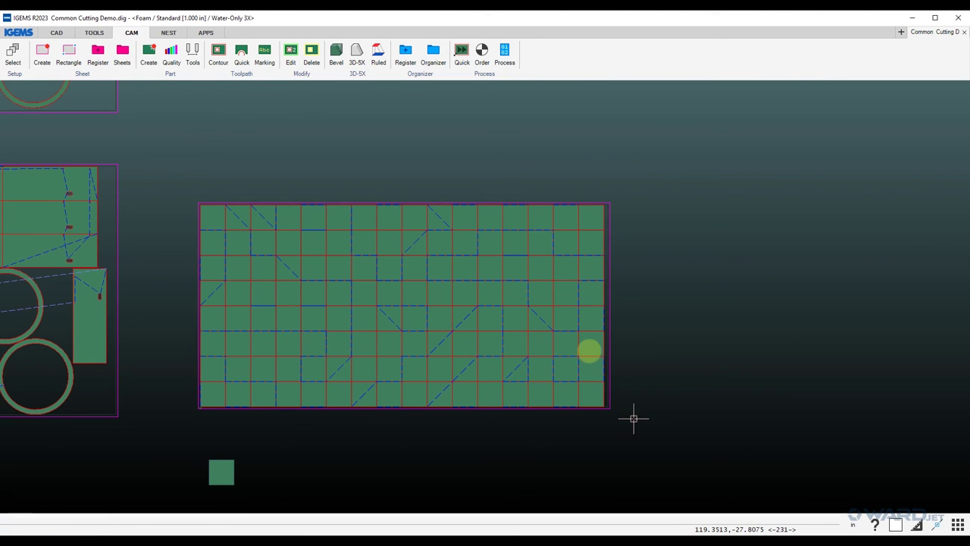
left_click(481, 54)
left_click_drag(180, 178, 648, 422)
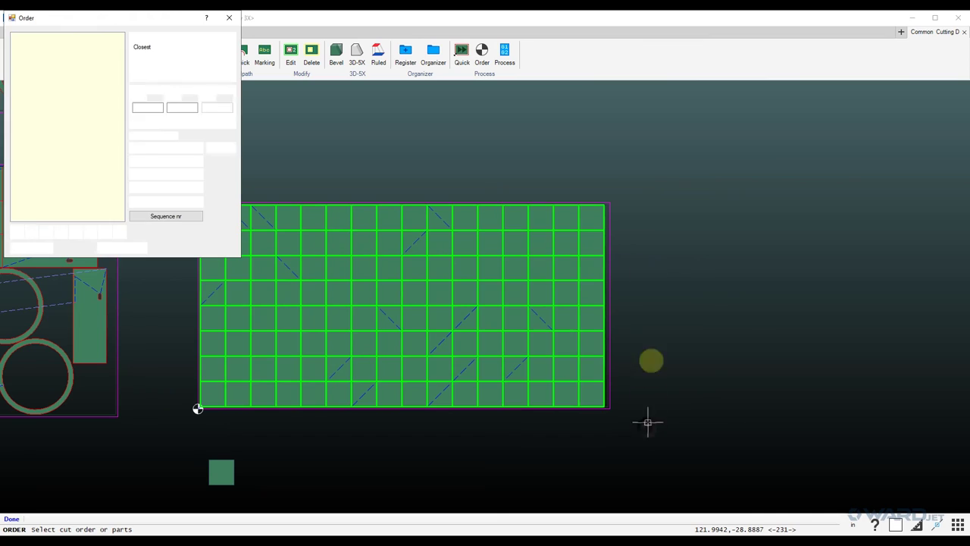
left_click(135, 246)
Process the grid sheet's partwise program, estimated at 00:21:52, from the chosen start point.
left_click(504, 56)
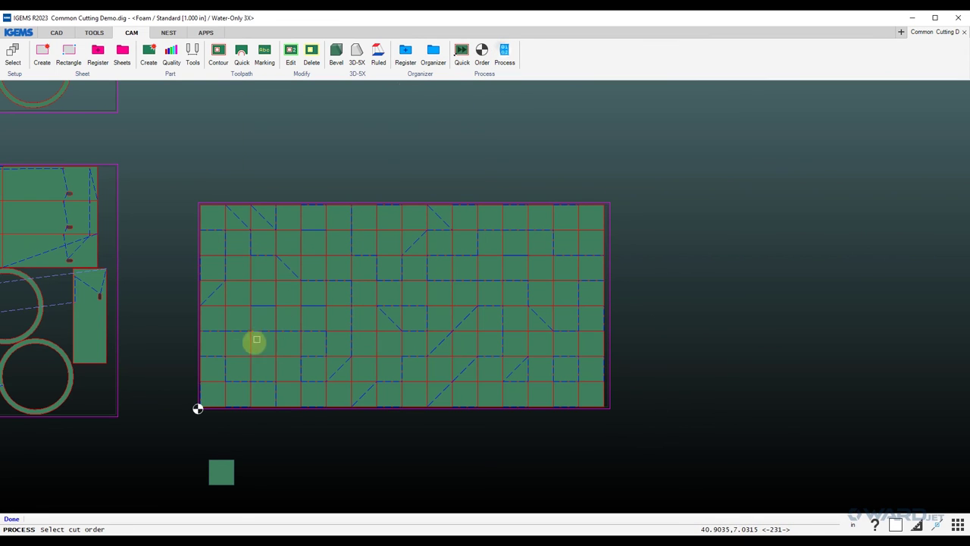
left_click(198, 408)
left_click(478, 208)
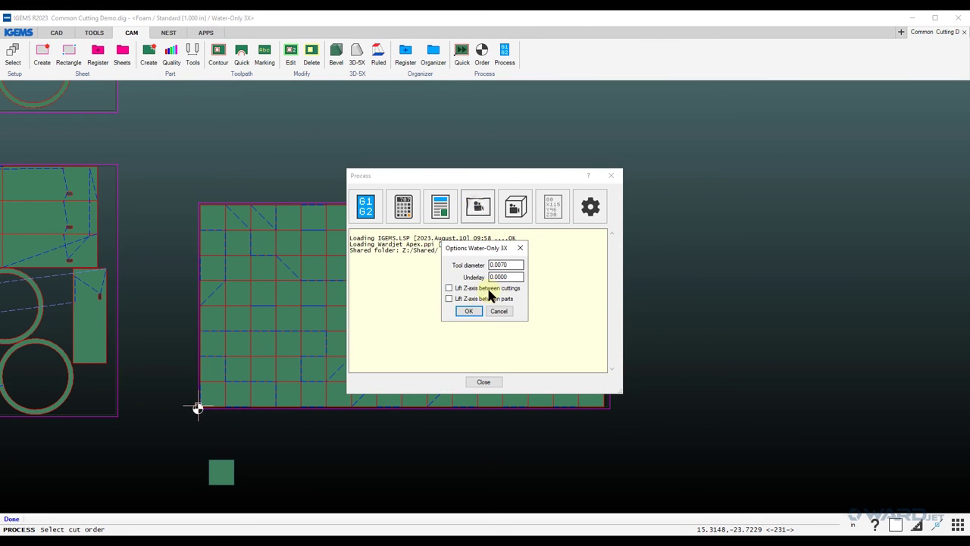
left_click(469, 308)
left_click(470, 354)
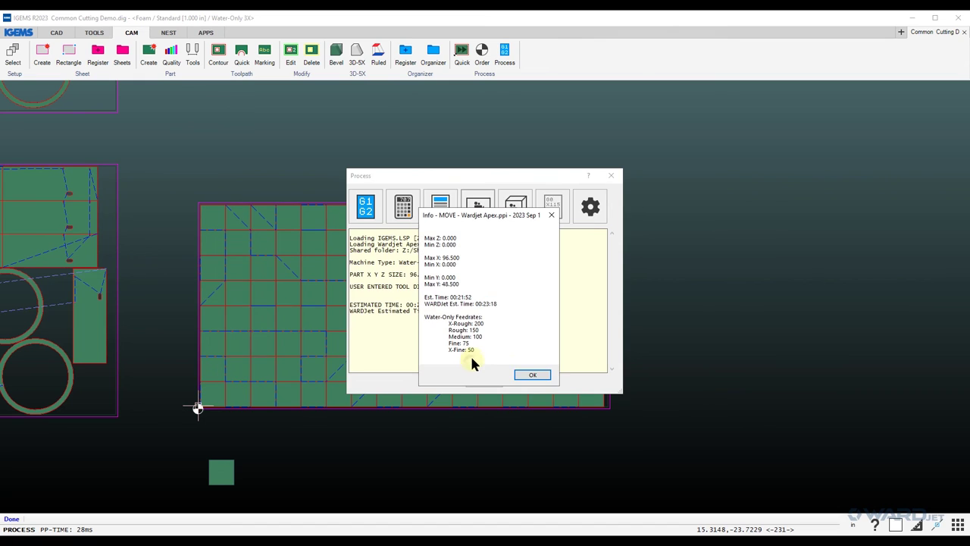
left_click(529, 375)
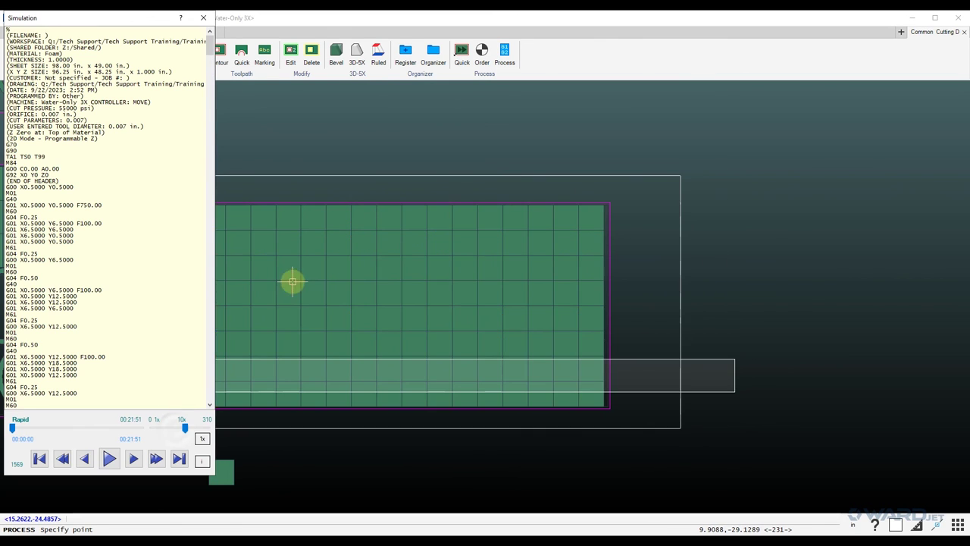
Simulate the partwise cutting square by square, then close the simulation and the process report.
left_click(109, 459)
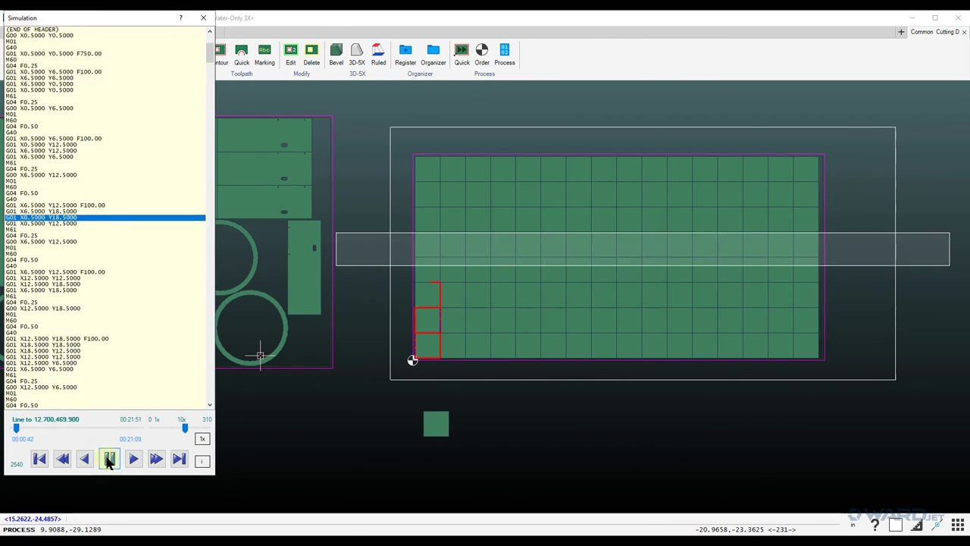
left_click(179, 429)
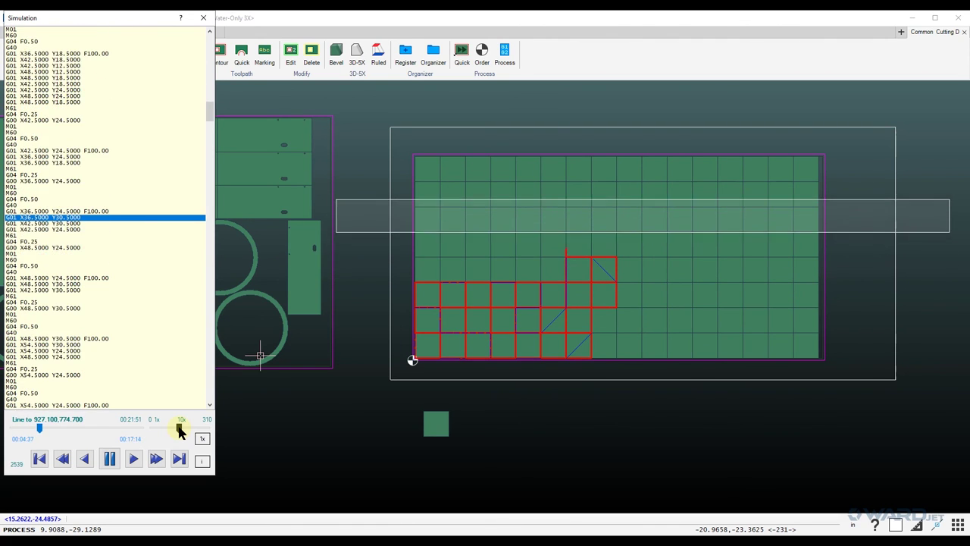
left_click(203, 17)
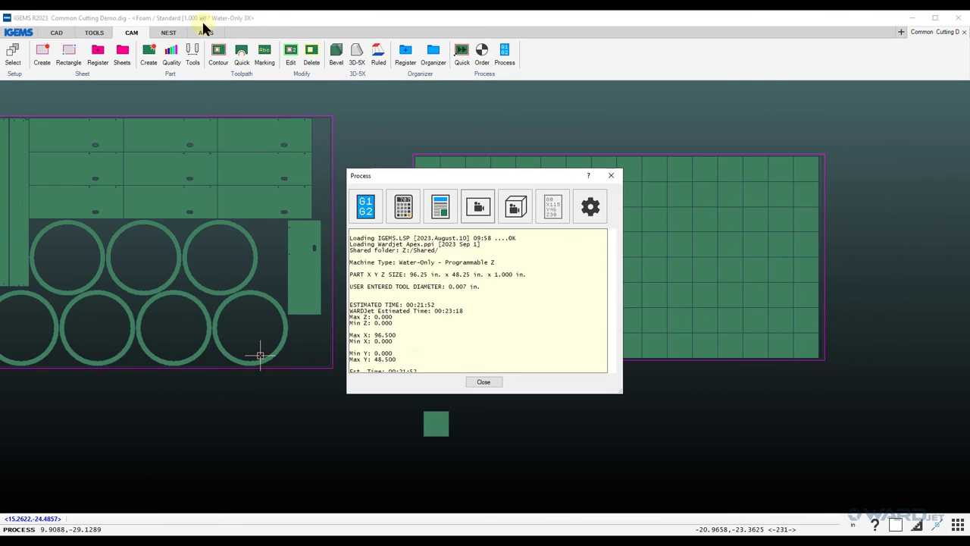
left_click(484, 382)
Erase the grid sheet's existing toolpaths with a window selection.
scroll(453, 227, "down", 3)
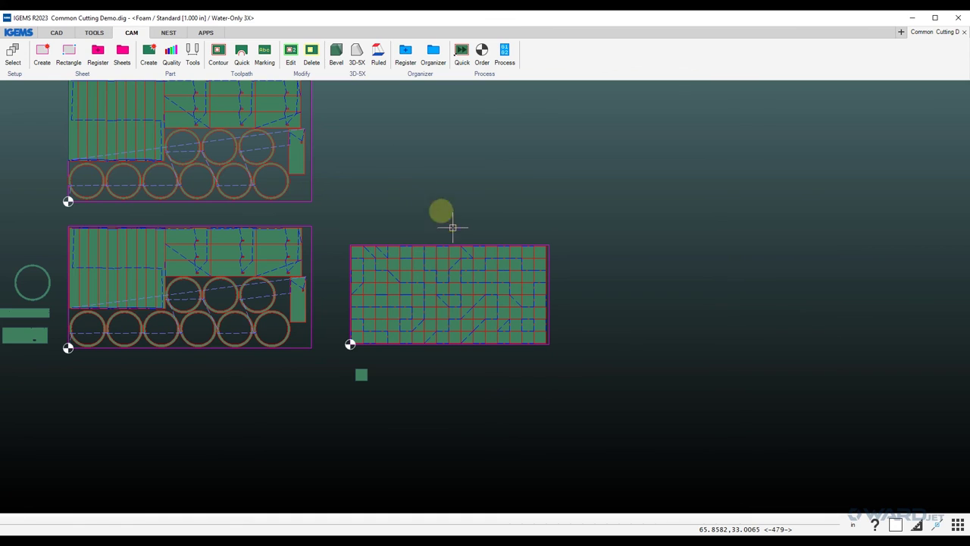
left_click(311, 54)
mouse_move(333, 225)
left_mouse_down()
mouse_move(357, 250)
mouse_move(570, 353)
left_mouse_up()
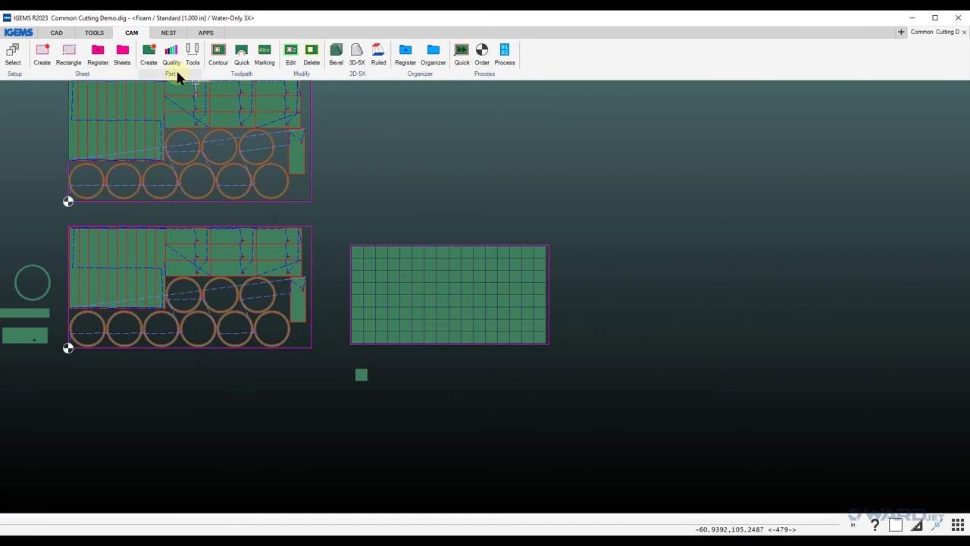
Recut the whole grid part with Common cutlines in Lines mode, leaving plain shared grid lines.
left_click(219, 62)
left_click(239, 187)
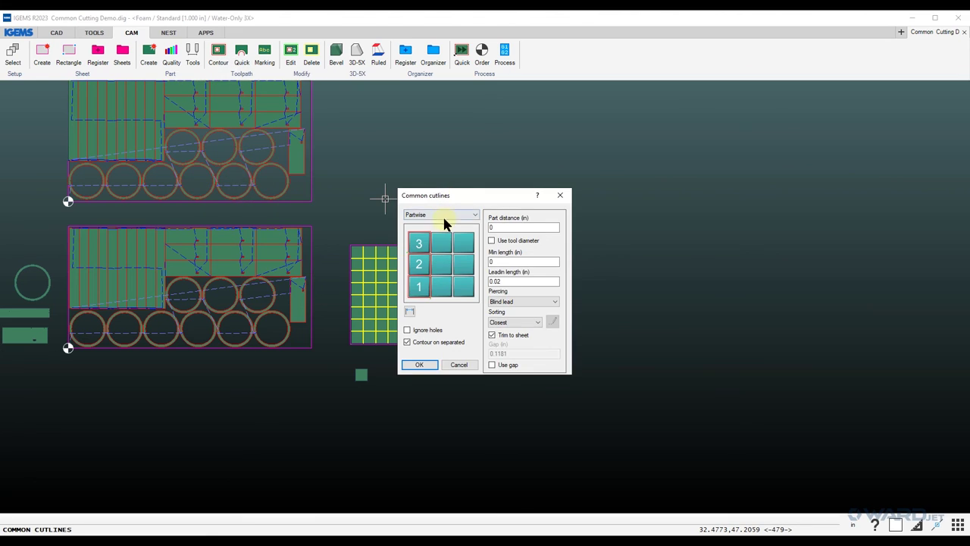
left_click(444, 216)
left_click(425, 225)
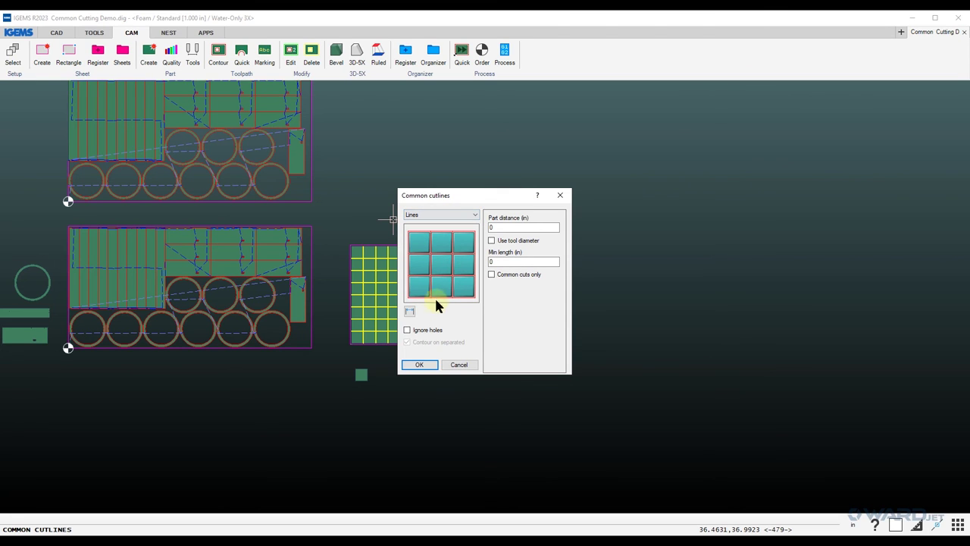
left_click(421, 366)
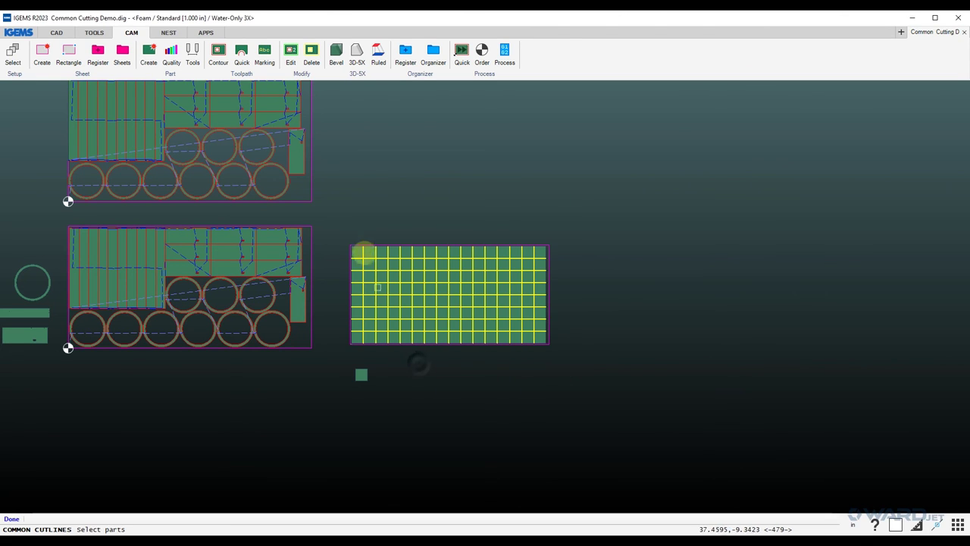
left_click_drag(345, 232, 554, 350)
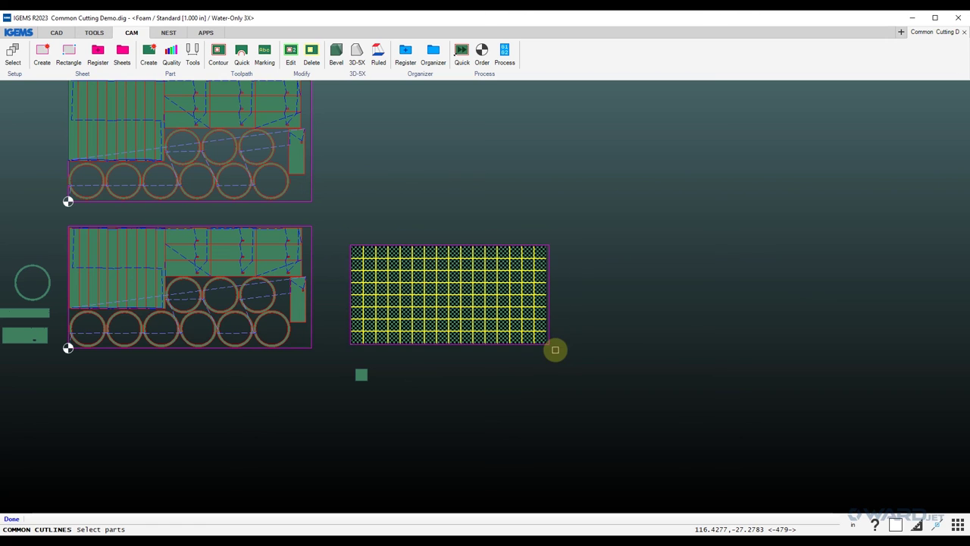
right_click(555, 349)
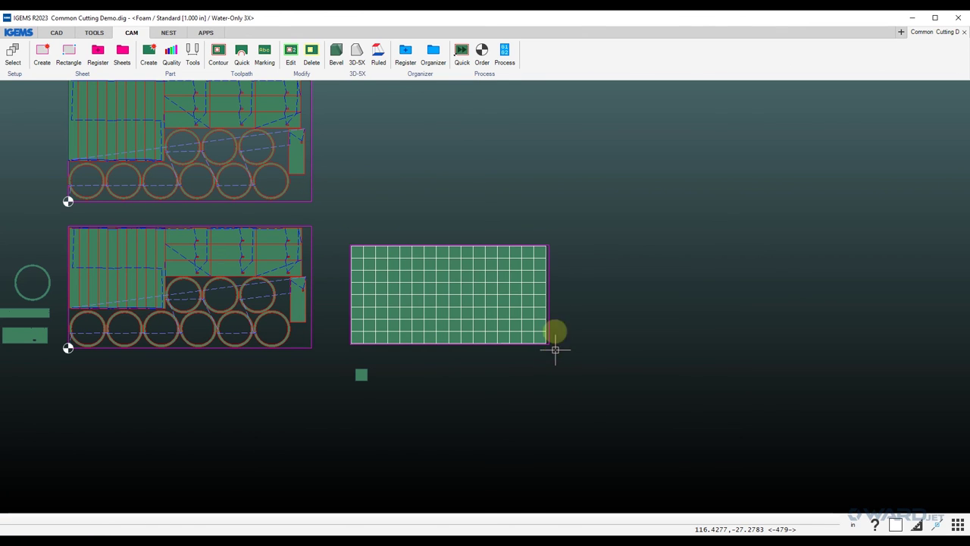
scroll(383, 262, "up", 6)
scroll(374, 251, "up", 2)
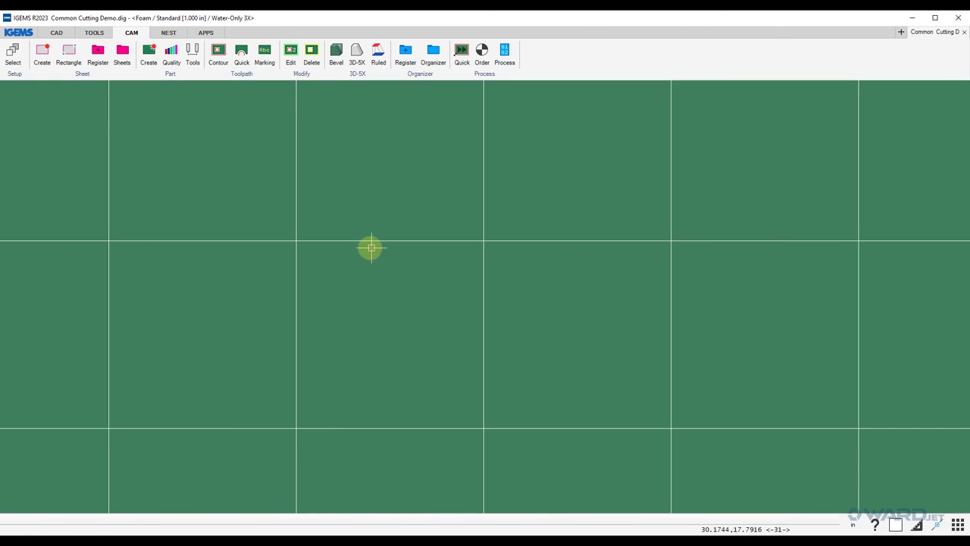
scroll(370, 247, "down", 9)
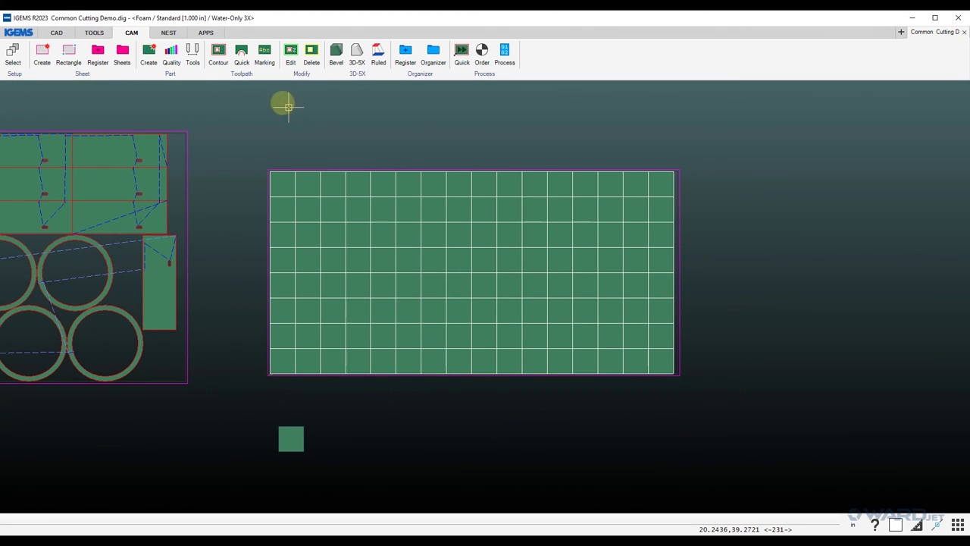
Start a manual toolpath zeroed at the grid's bottom-left corner, with User piercing and no compensation.
left_click(240, 65)
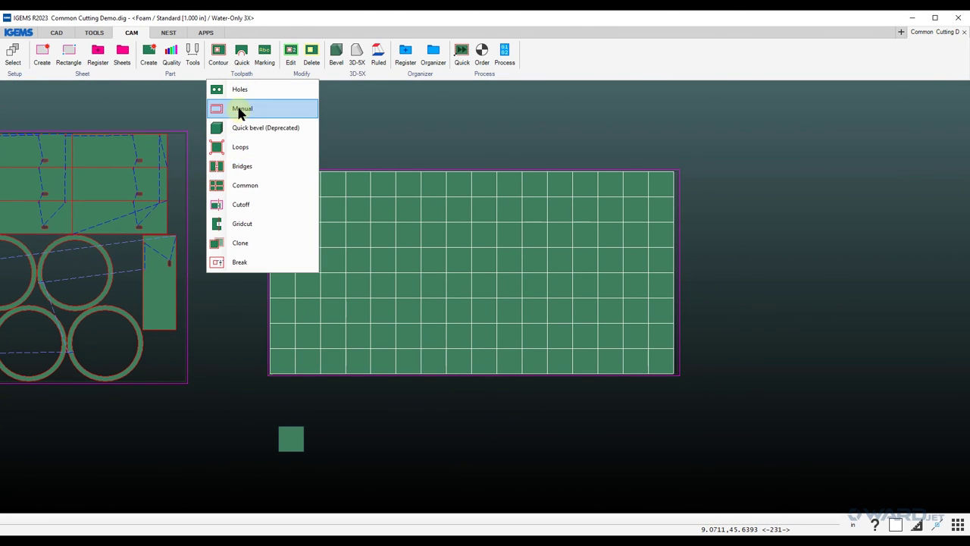
left_click(239, 108)
key("Return")
scroll(296, 375, "up", 5)
scroll(297, 370, "up", 2)
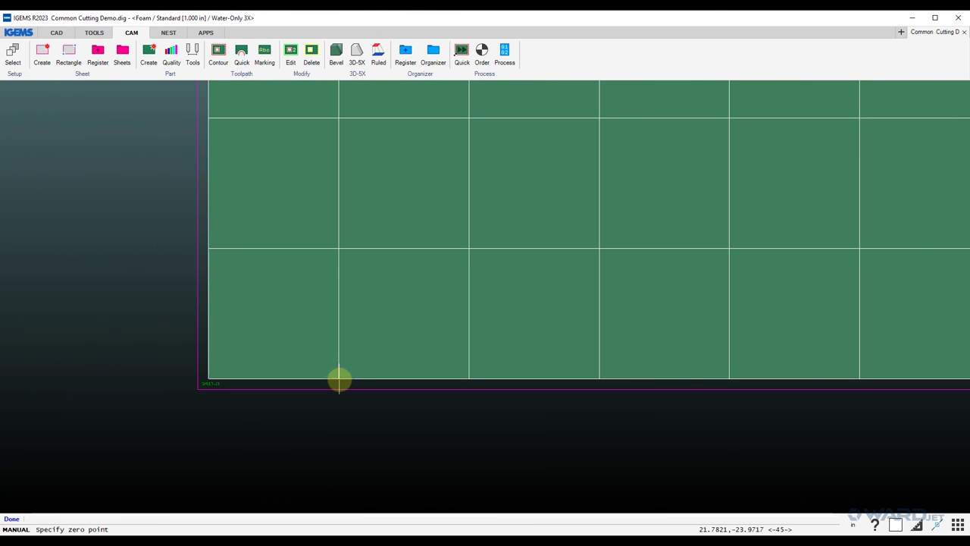
left_click(338, 378)
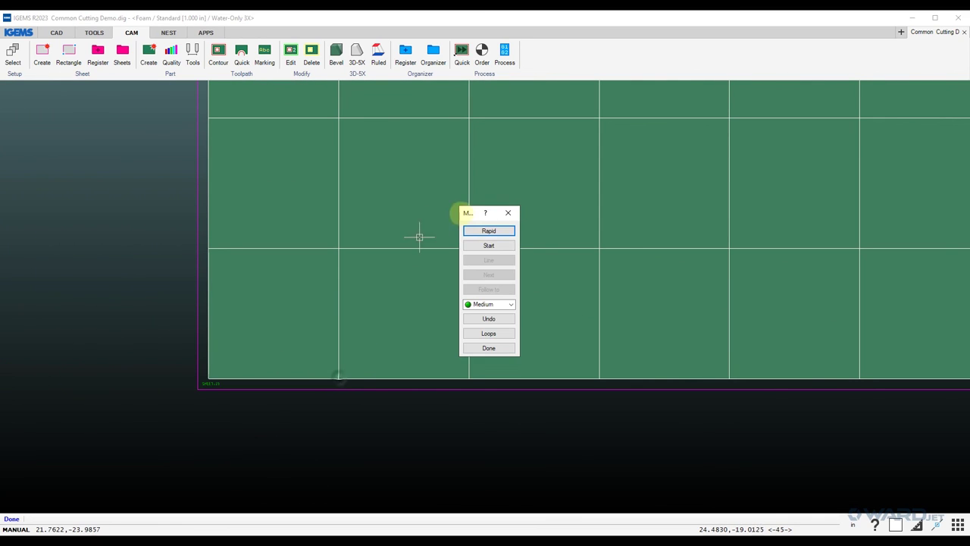
left_click(487, 245)
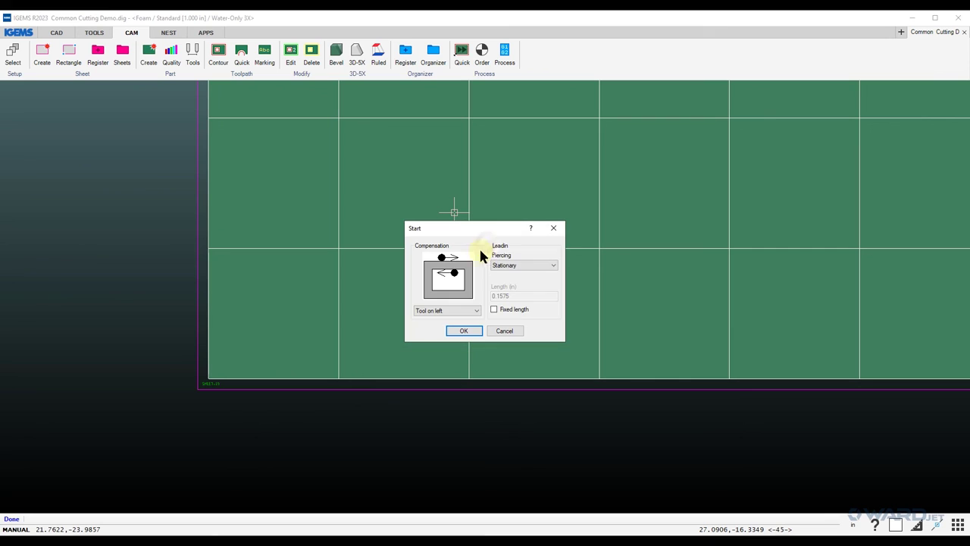
left_click(518, 267)
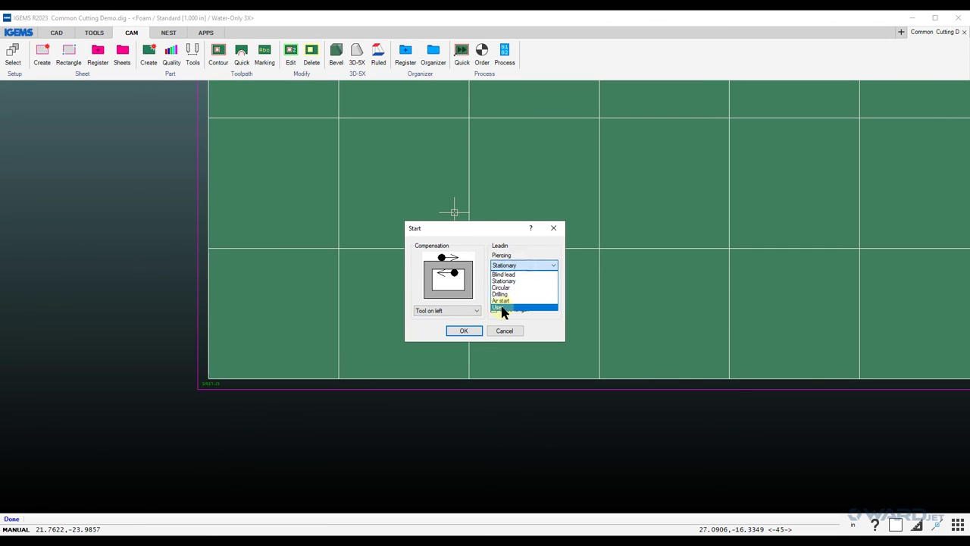
left_click(509, 305)
left_click(467, 310)
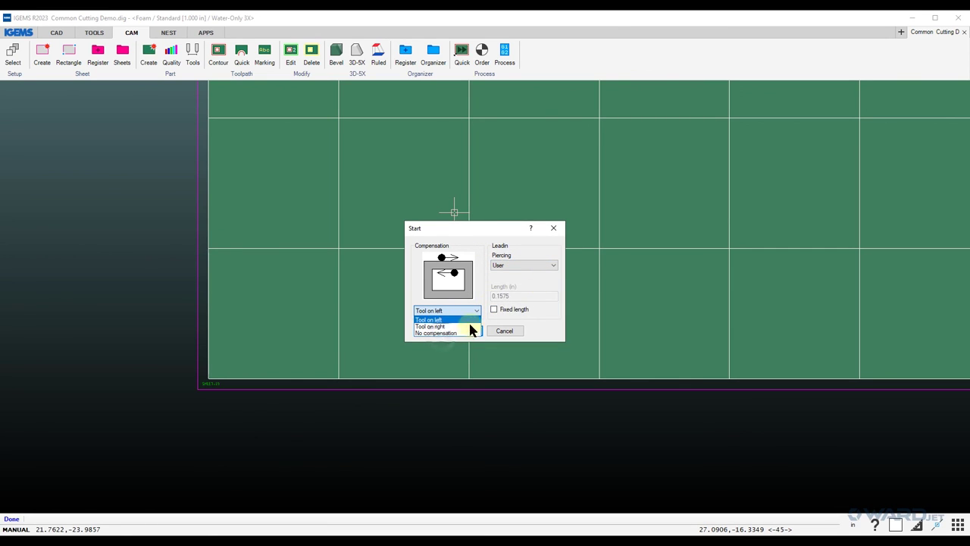
left_click(453, 334)
left_click(469, 334)
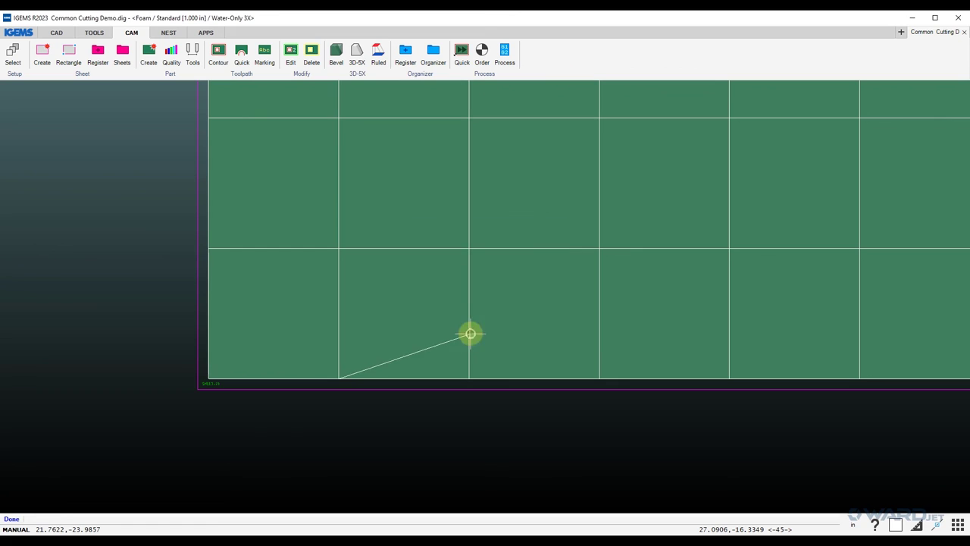
Place the start point and trace line segments around a grid square back to its corner.
right_click(337, 379)
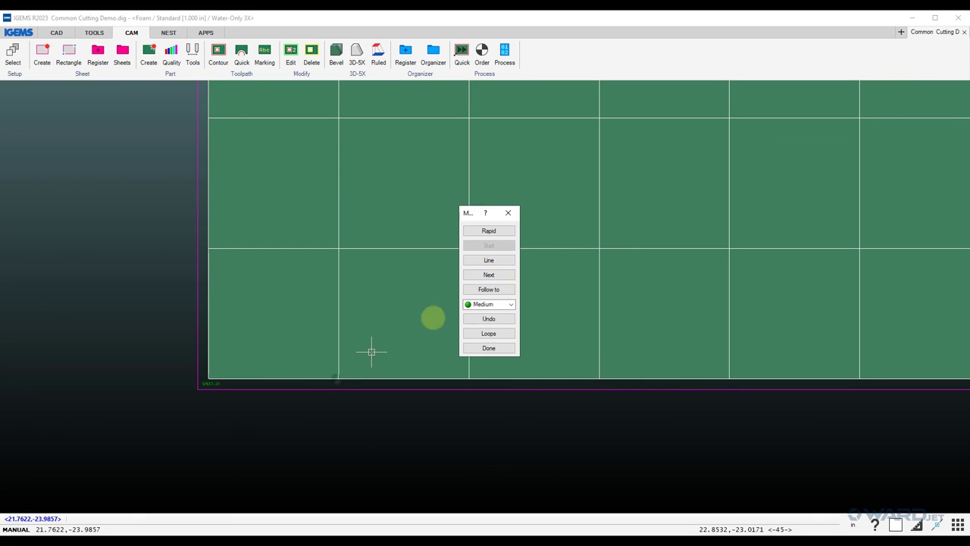
left_click(485, 262)
left_click(337, 248)
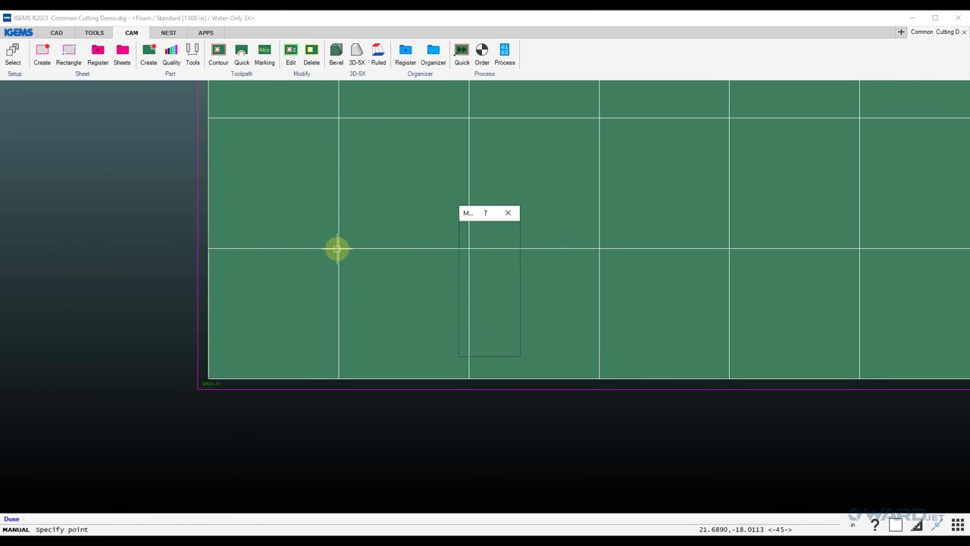
left_click(467, 260)
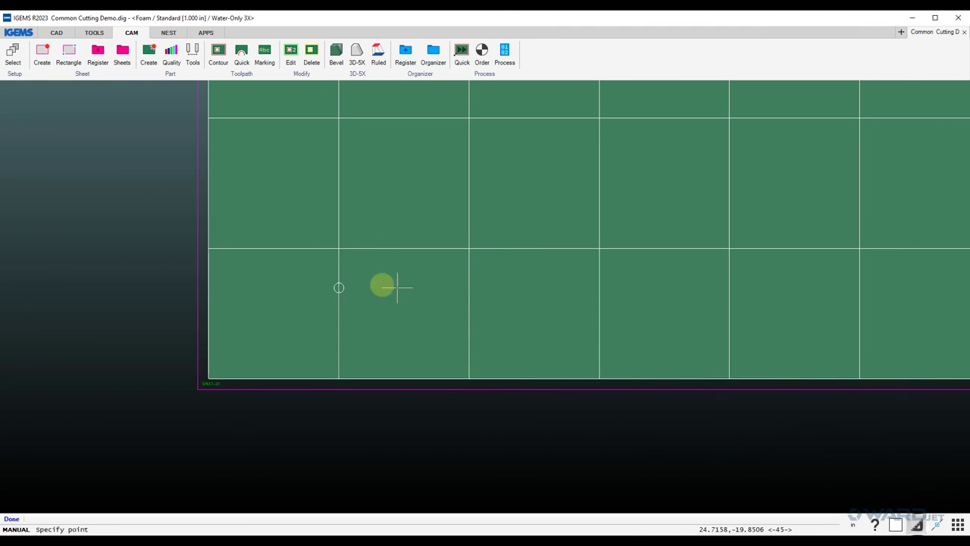
left_click(339, 248)
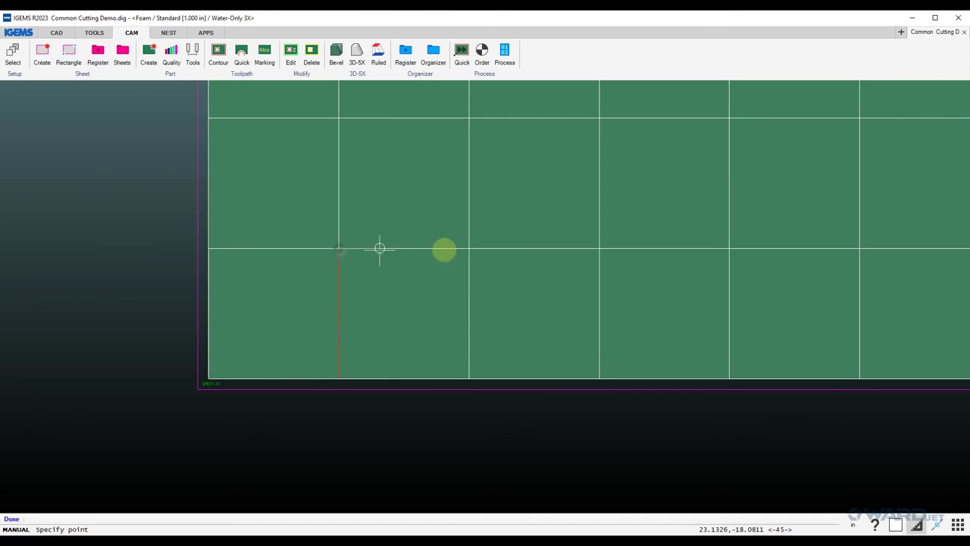
left_click(469, 247)
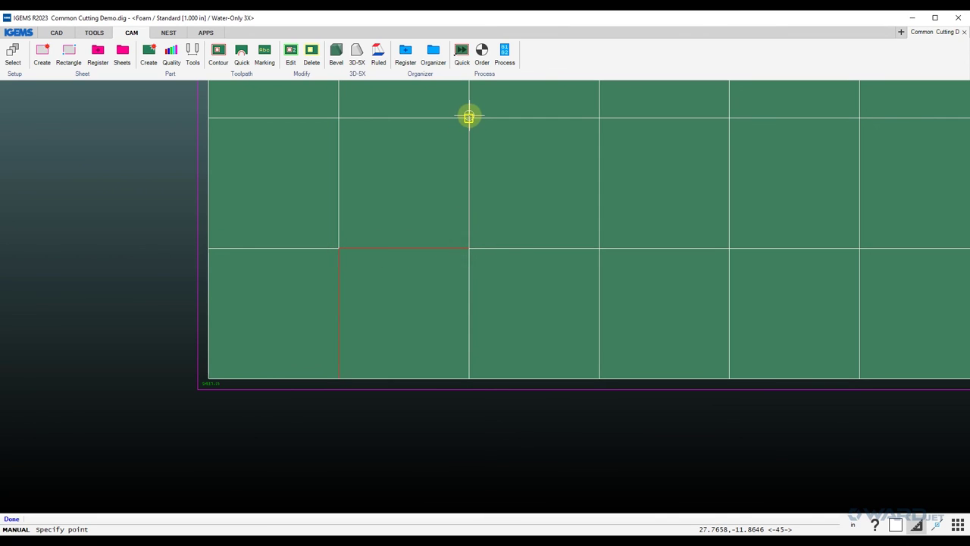
left_click(469, 116)
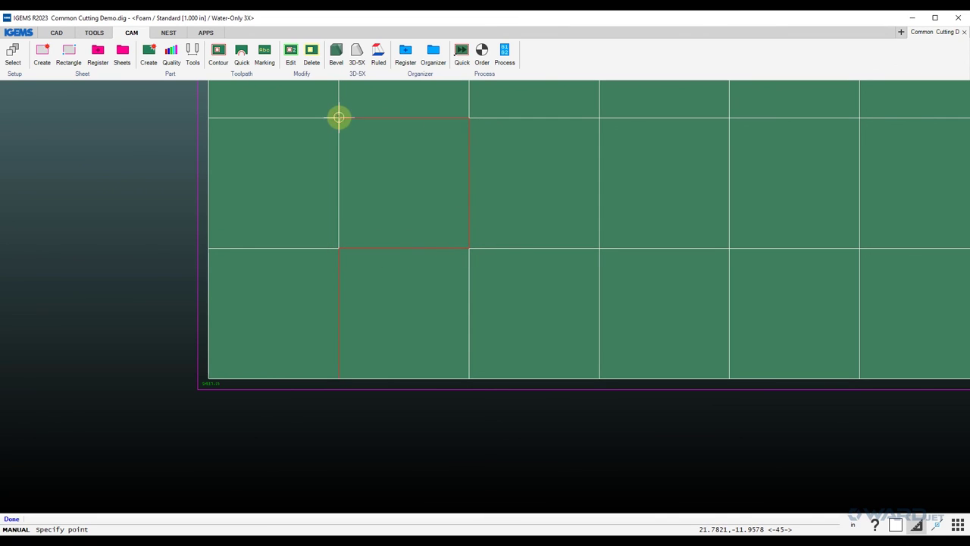
left_click(338, 118)
left_click(338, 246)
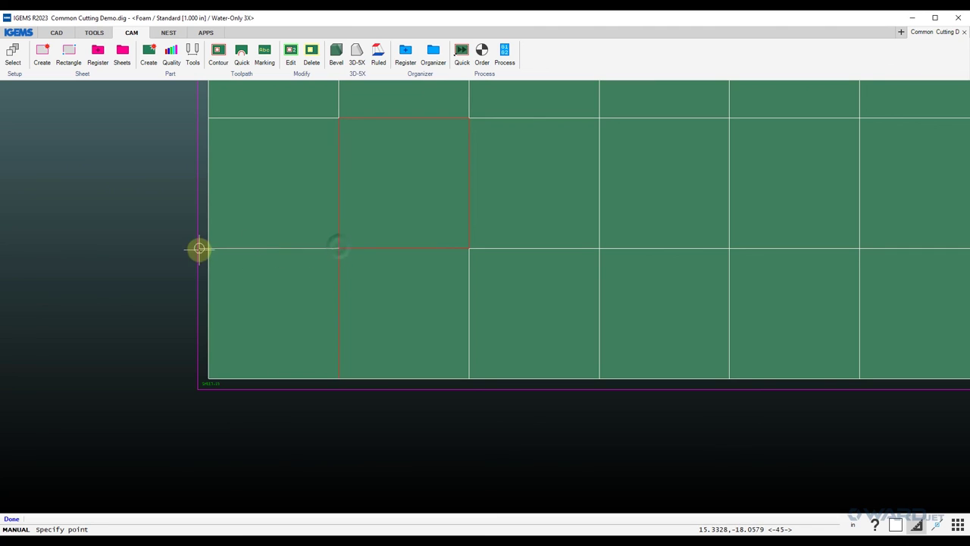
Extend the path left to the sheet edge and down it, then finish the manual toolpath.
left_click(209, 249)
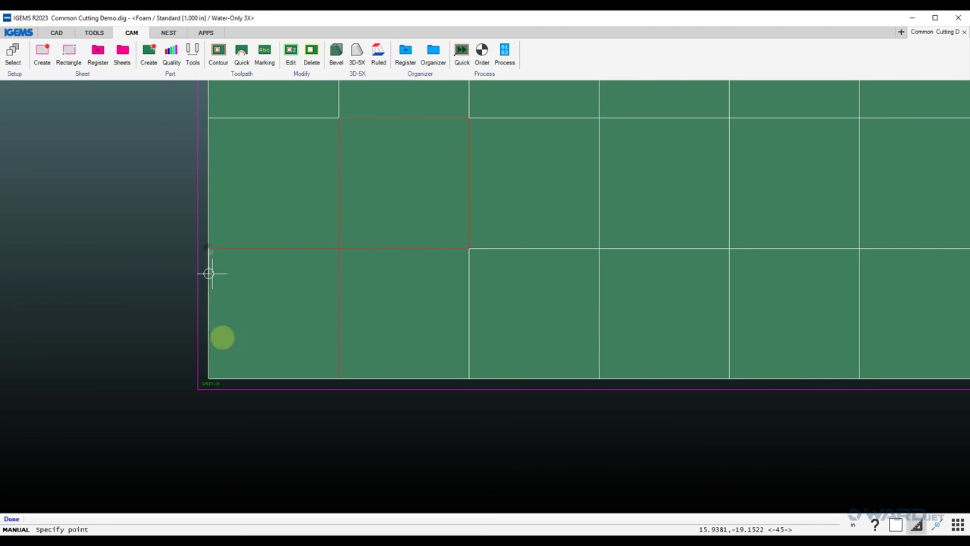
left_click(208, 380)
scroll(550, 368, "down", 5)
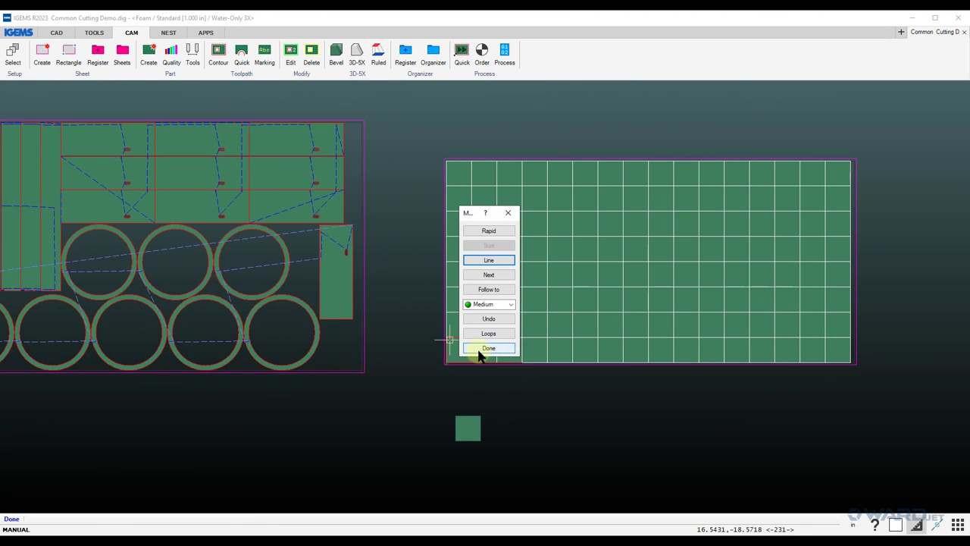
left_click(483, 350)
scroll(404, 254, "down", 2)
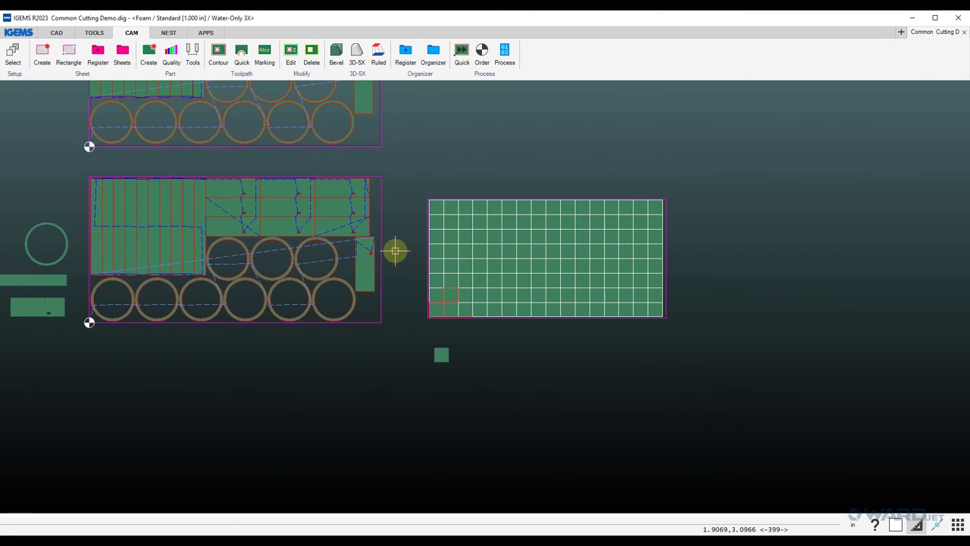
middle_click_drag(395, 251, 524, 287)
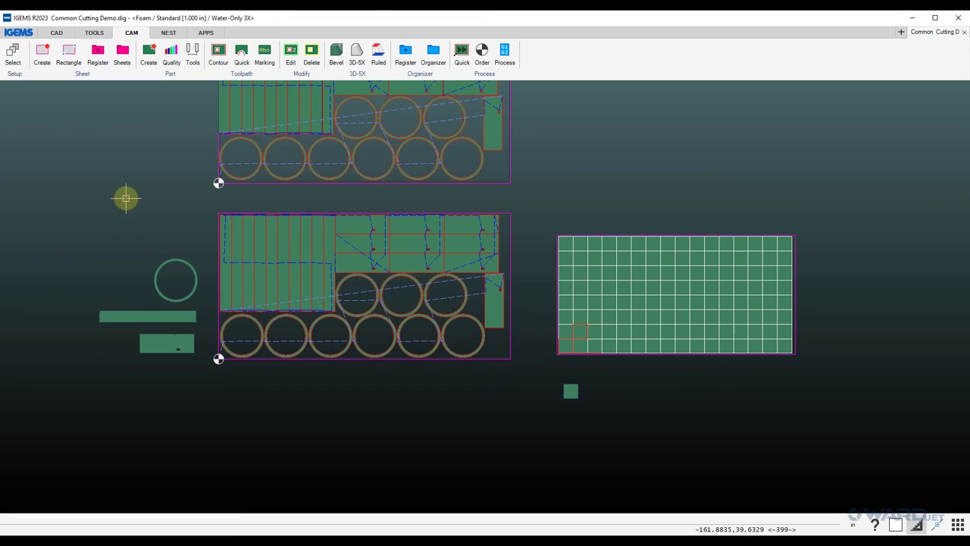